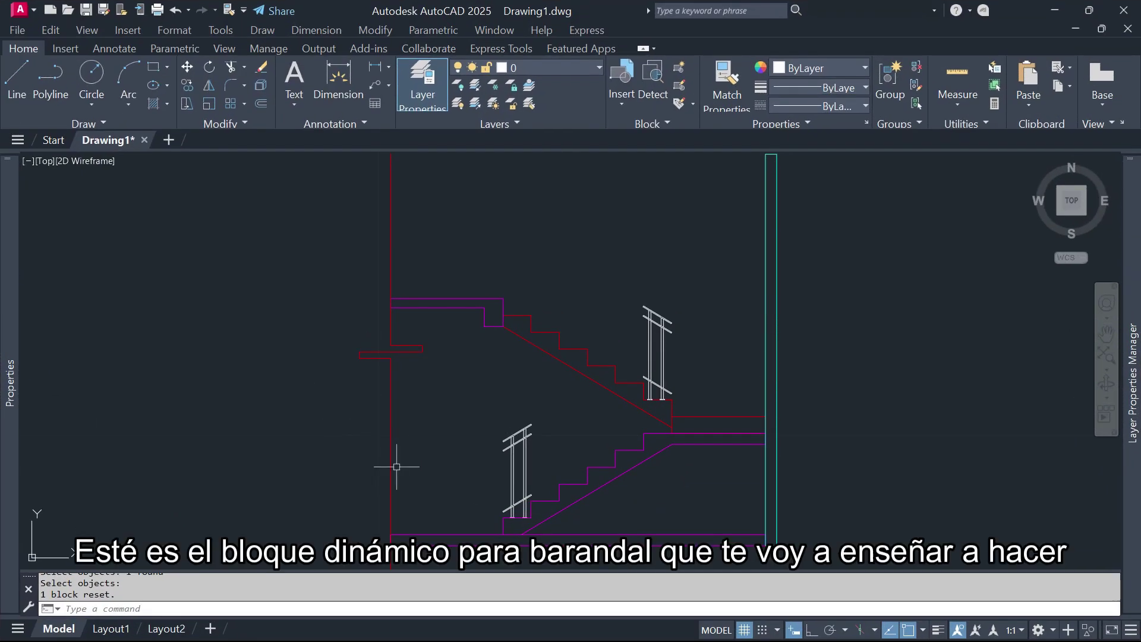
Step: Stretch the railing block from the lower flight up the upper flight using its arrow grip
{"action": "left_click", "coordinate": [553, 435]}
{"action": "left_click", "coordinate": [522, 441]}
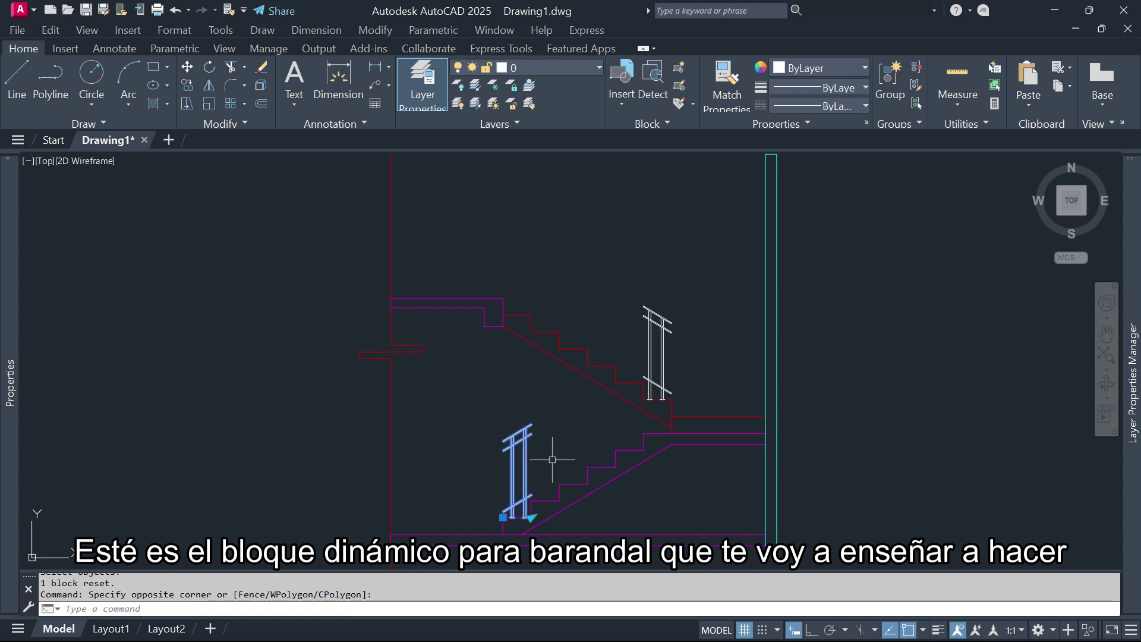
{"action": "left_click", "coordinate": [531, 518]}
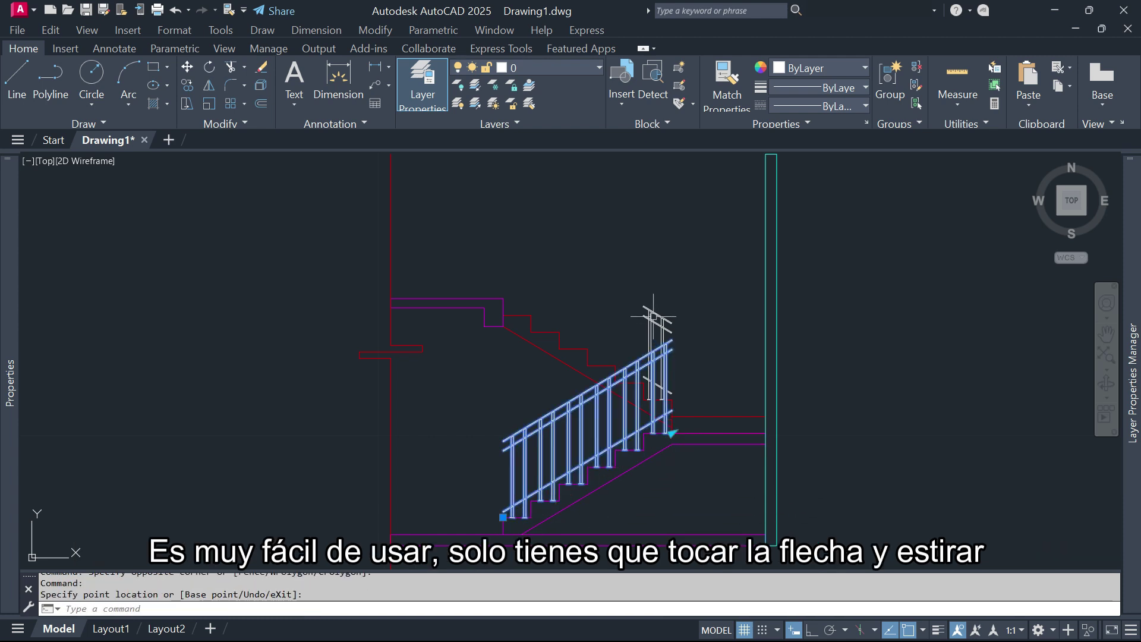
{"action": "key", "text": "Escape"}
{"action": "left_click", "coordinate": [644, 399]}
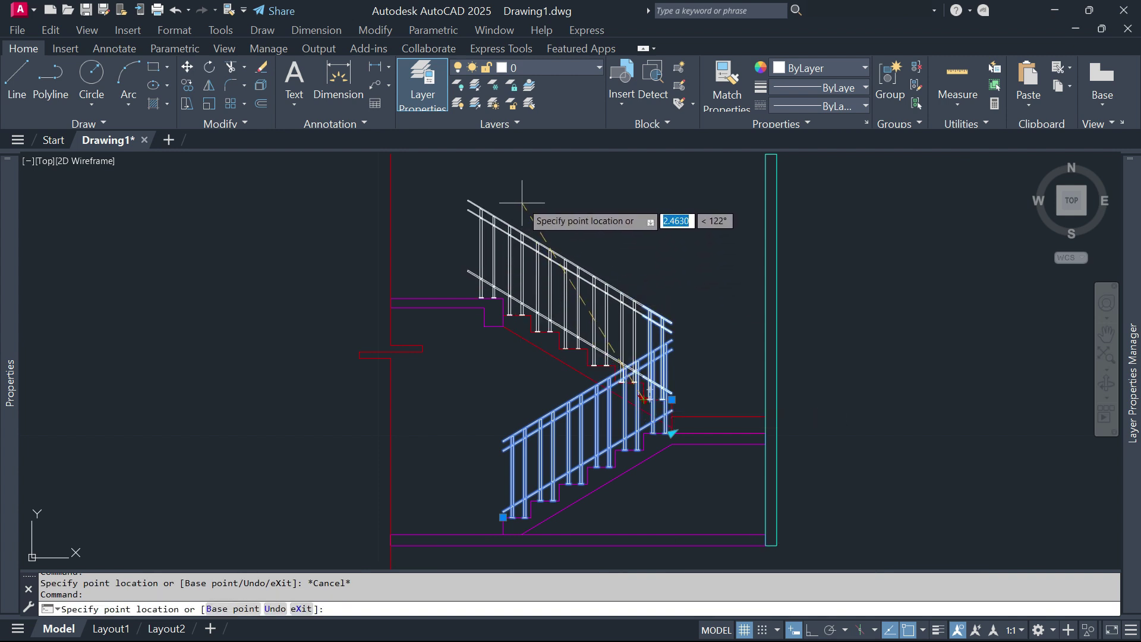
{"action": "left_click", "coordinate": [527, 206]}
{"action": "key", "text": "Escape"}
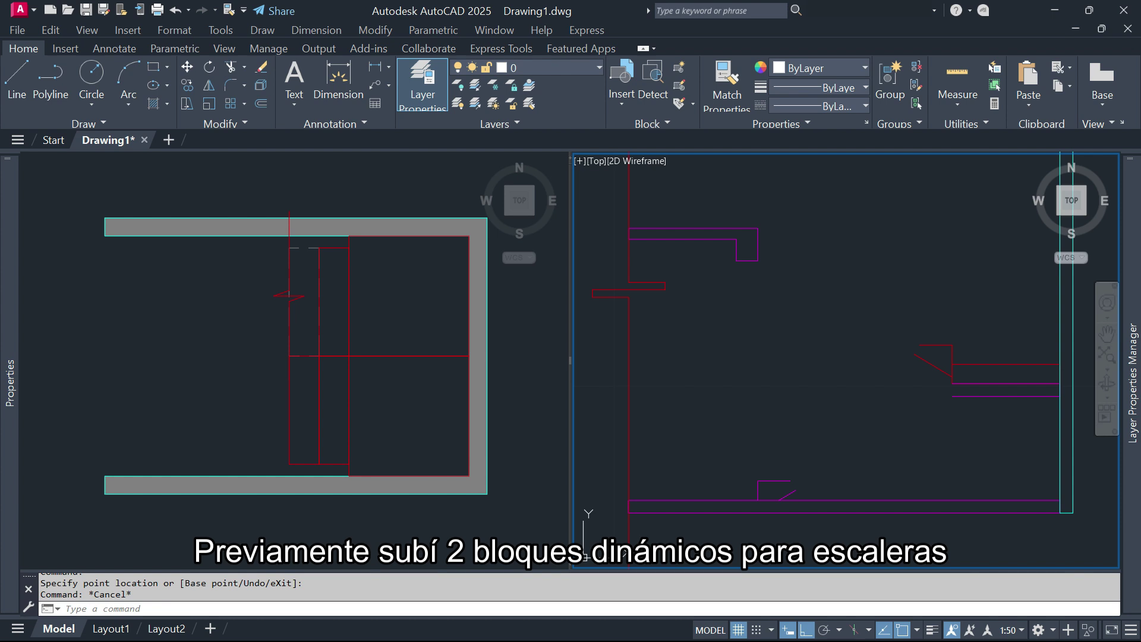
Step: Lengthen the plan stair block's top and bottom ends to the upper and lower walls
{"action": "left_click", "coordinate": [321, 293]}
{"action": "left_click", "coordinate": [320, 293]}
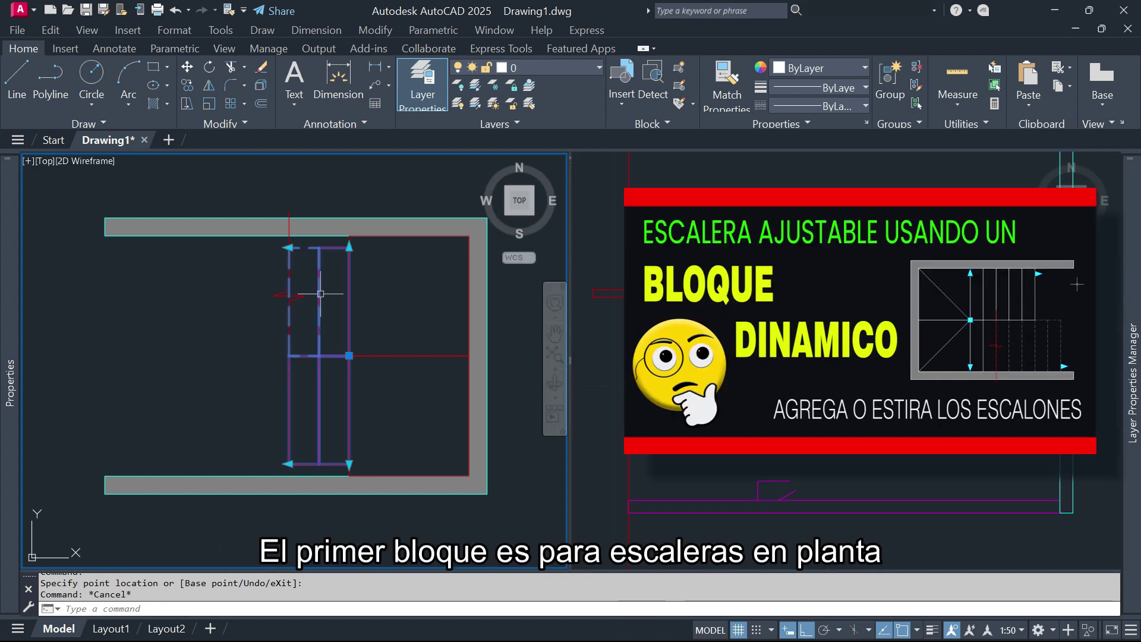
{"action": "left_click", "coordinate": [349, 246]}
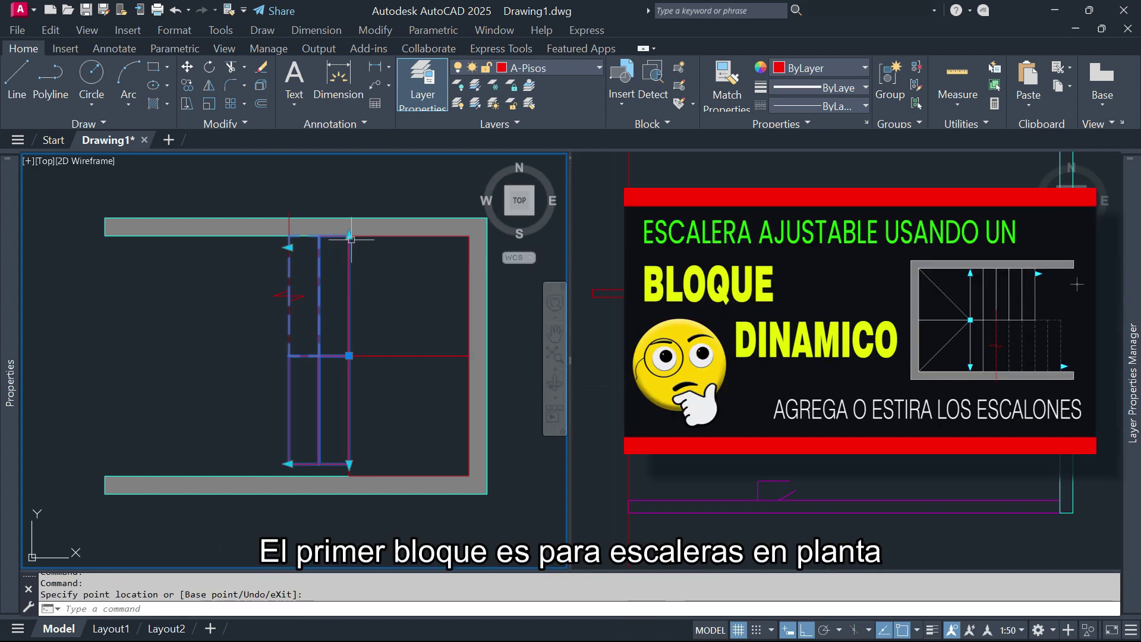
{"action": "left_click", "coordinate": [351, 239]}
{"action": "left_click", "coordinate": [349, 464]}
{"action": "left_click", "coordinate": [369, 404]}
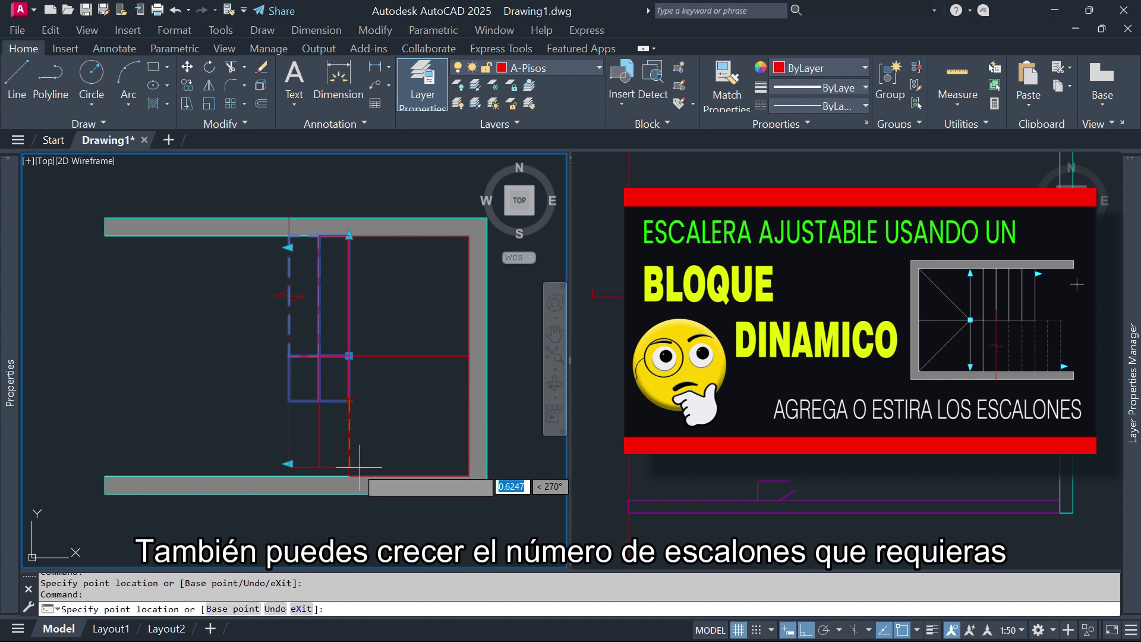
Step: Add extra steps to the stair's lower solid run and dashed upper run
{"action": "left_click", "coordinate": [287, 463]}
{"action": "left_click", "coordinate": [211, 439]}
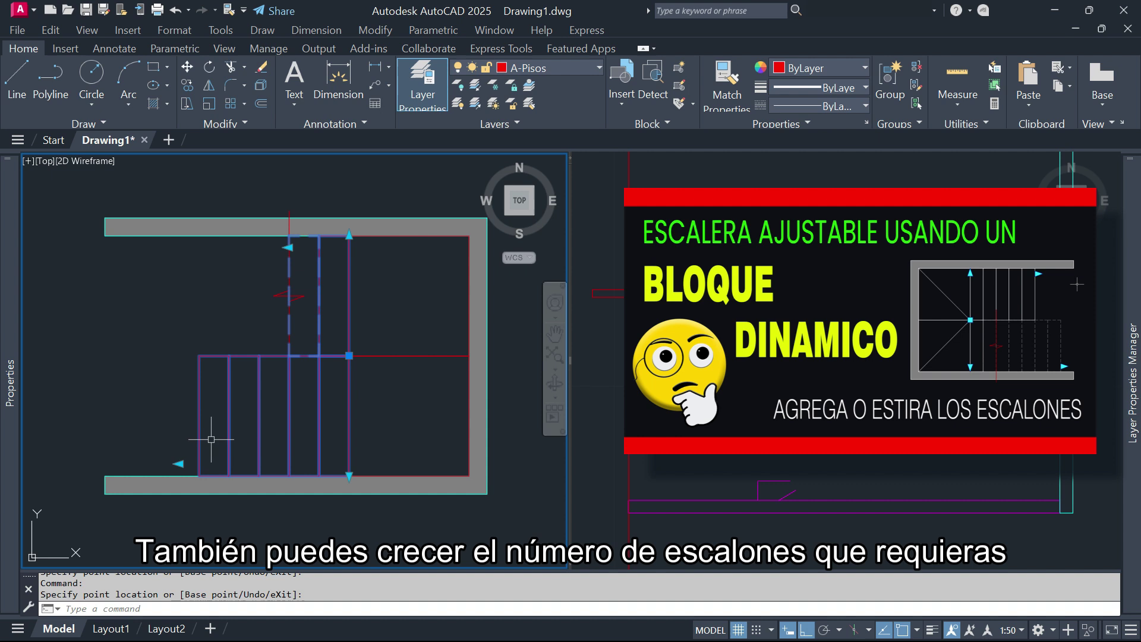
{"action": "left_click", "coordinate": [288, 247]}
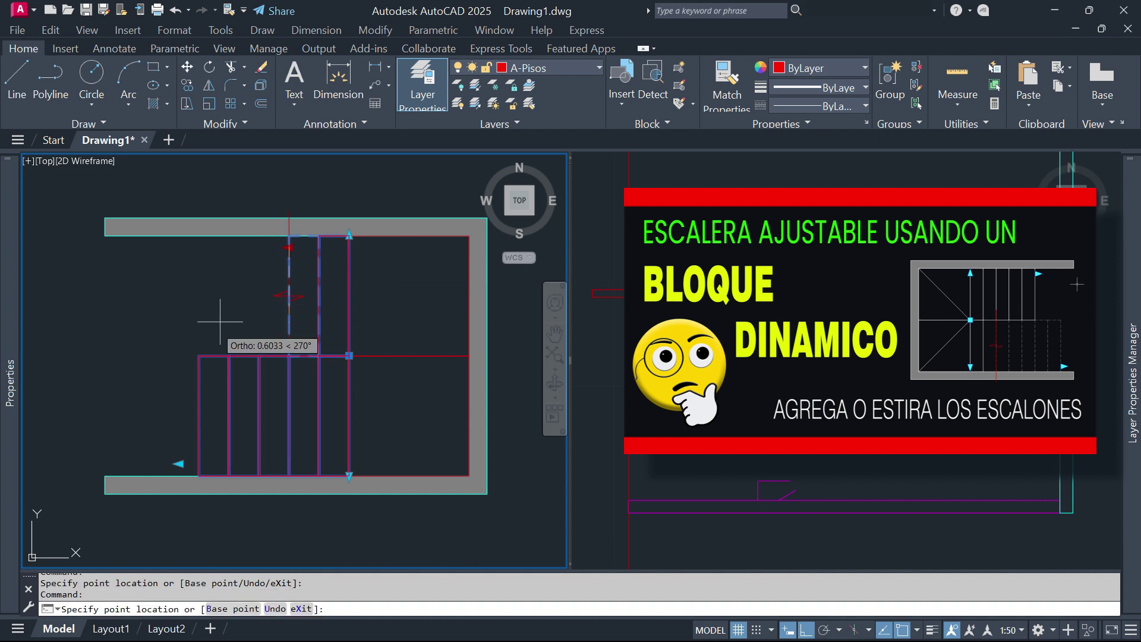
{"action": "left_click", "coordinate": [199, 363]}
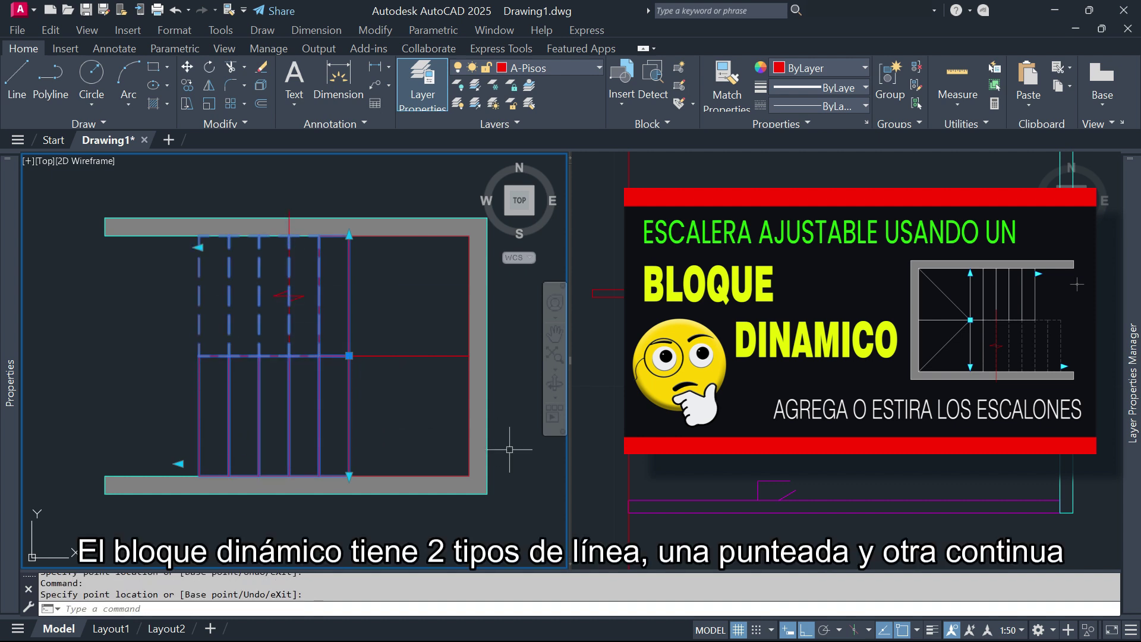
{"action": "key", "text": "Escape"}
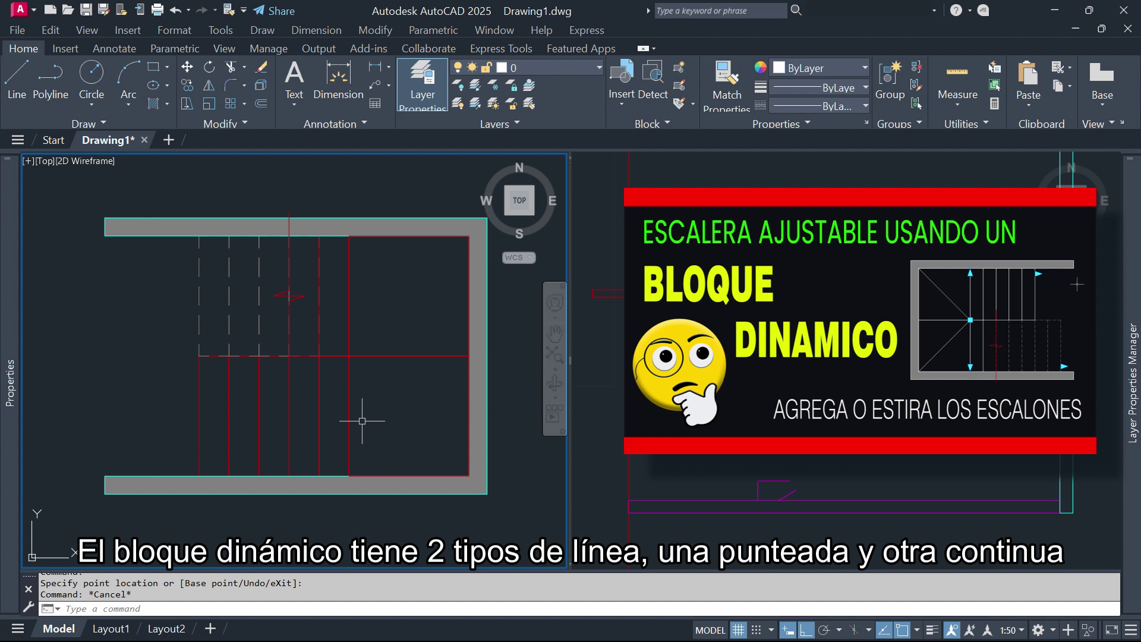
{"action": "left_click", "coordinate": [782, 480]}
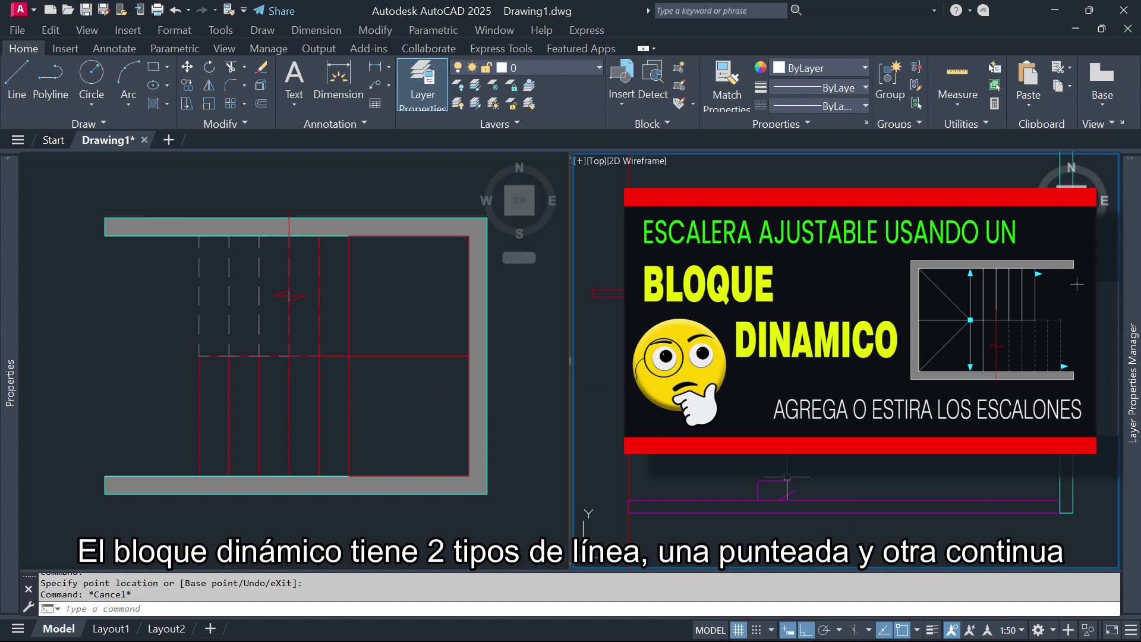
Step: Stretch the lower flight to the landing and extend the upper flight's steps to the top slab
{"action": "left_click", "coordinate": [796, 483]}
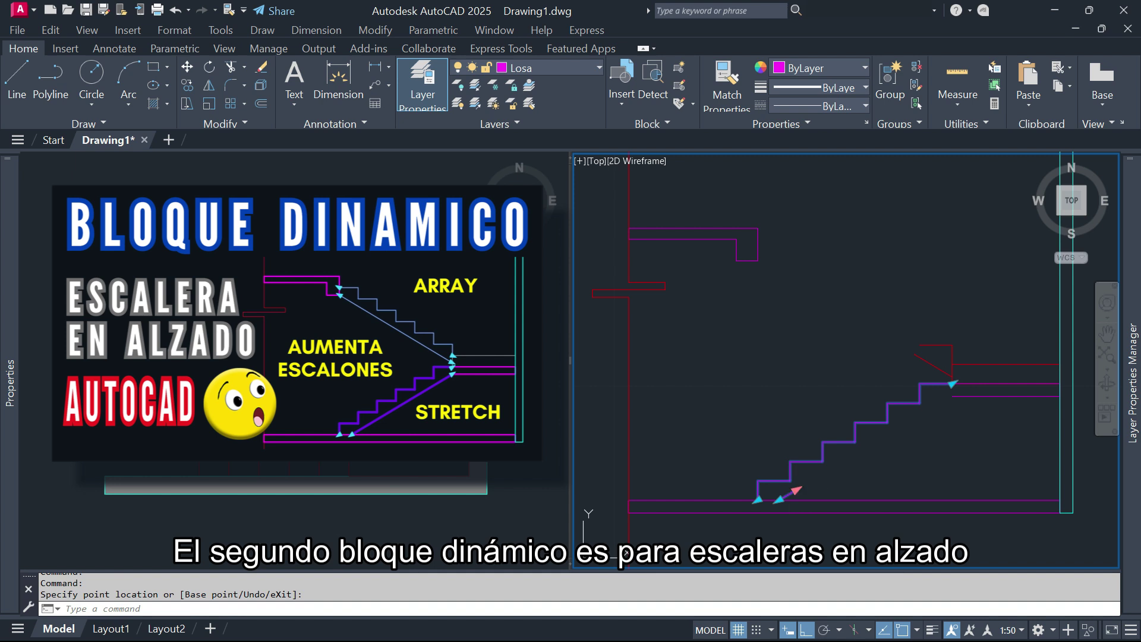
{"action": "left_click", "coordinate": [954, 394]}
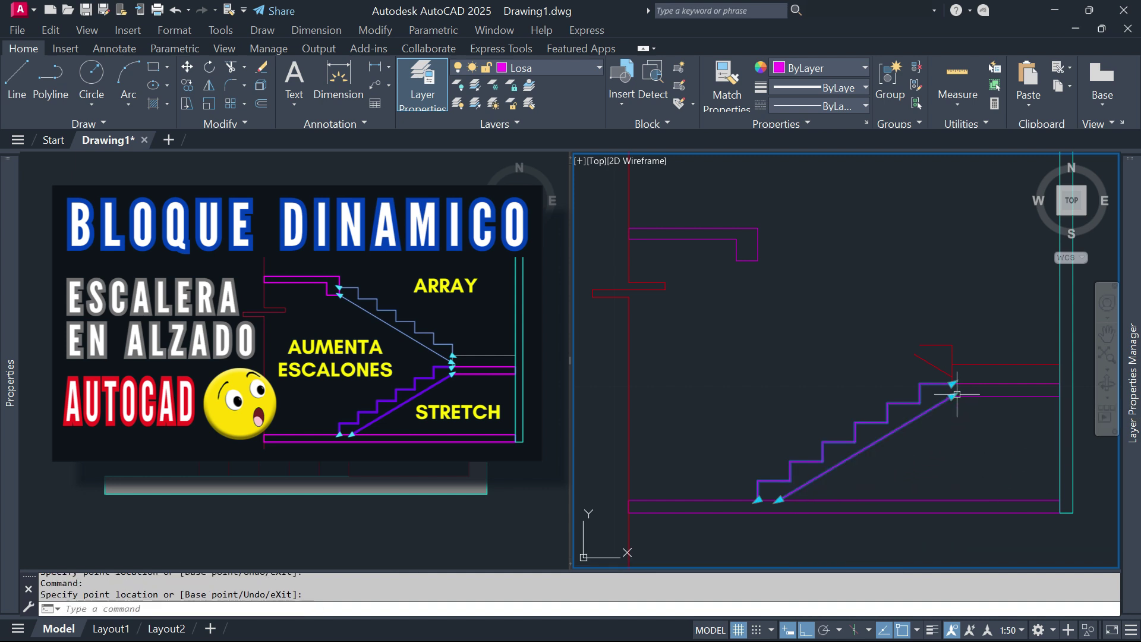
{"action": "left_click", "coordinate": [936, 367]}
{"action": "left_click", "coordinate": [952, 378]}
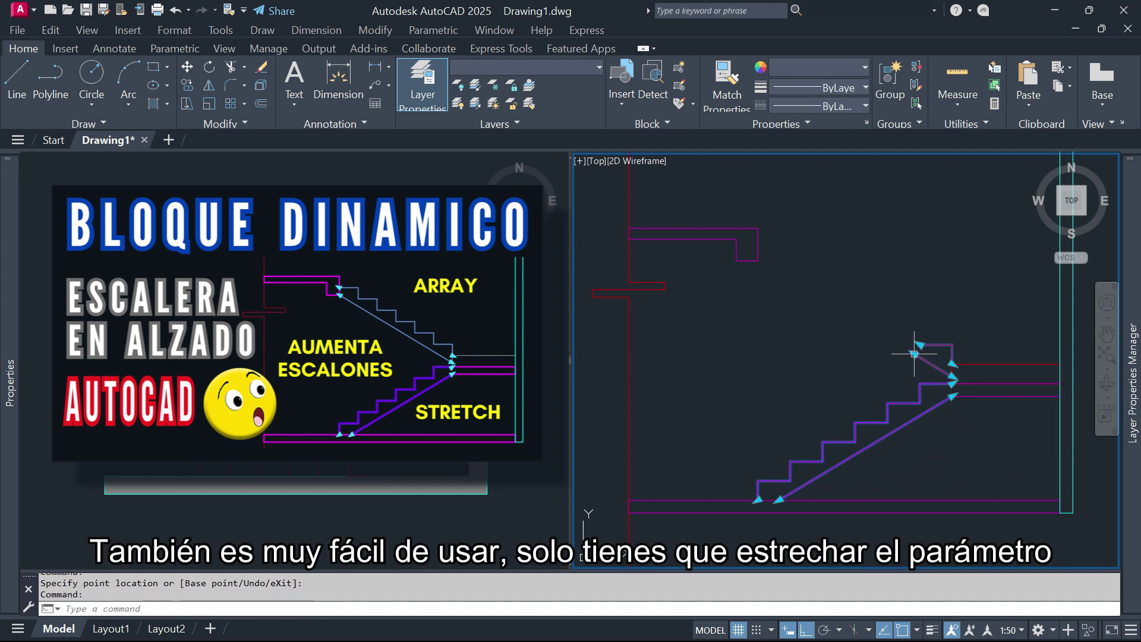
{"action": "left_click", "coordinate": [758, 259]}
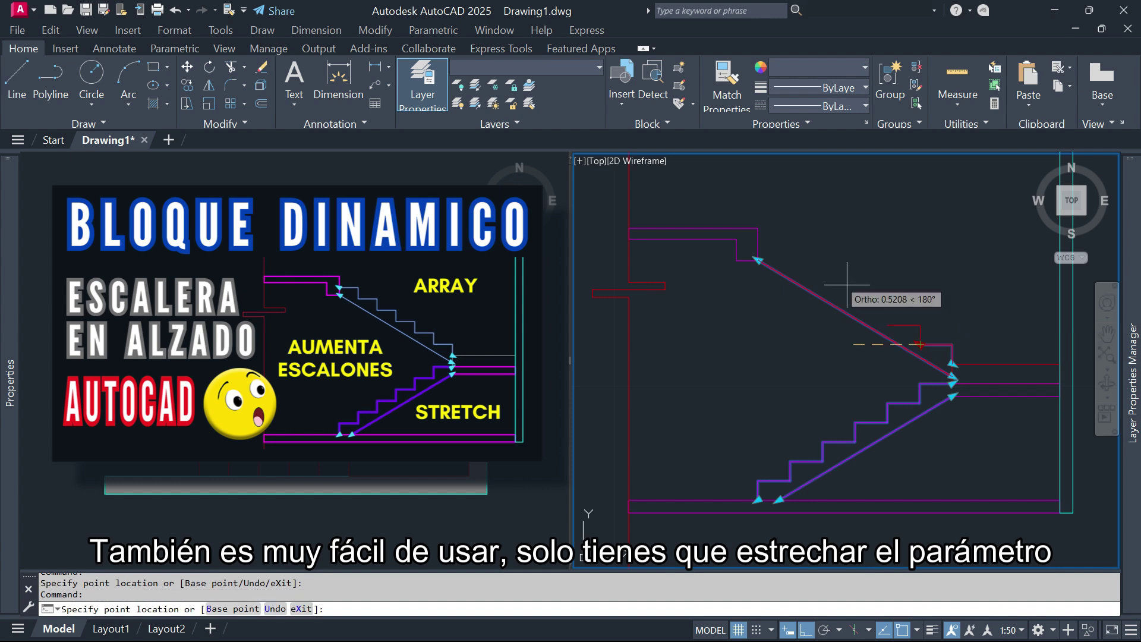
{"action": "left_click", "coordinate": [764, 244]}
Step: Reseat the upper flight's lower end back onto the landing
{"action": "left_click", "coordinate": [953, 376]}
{"action": "left_click", "coordinate": [869, 353]}
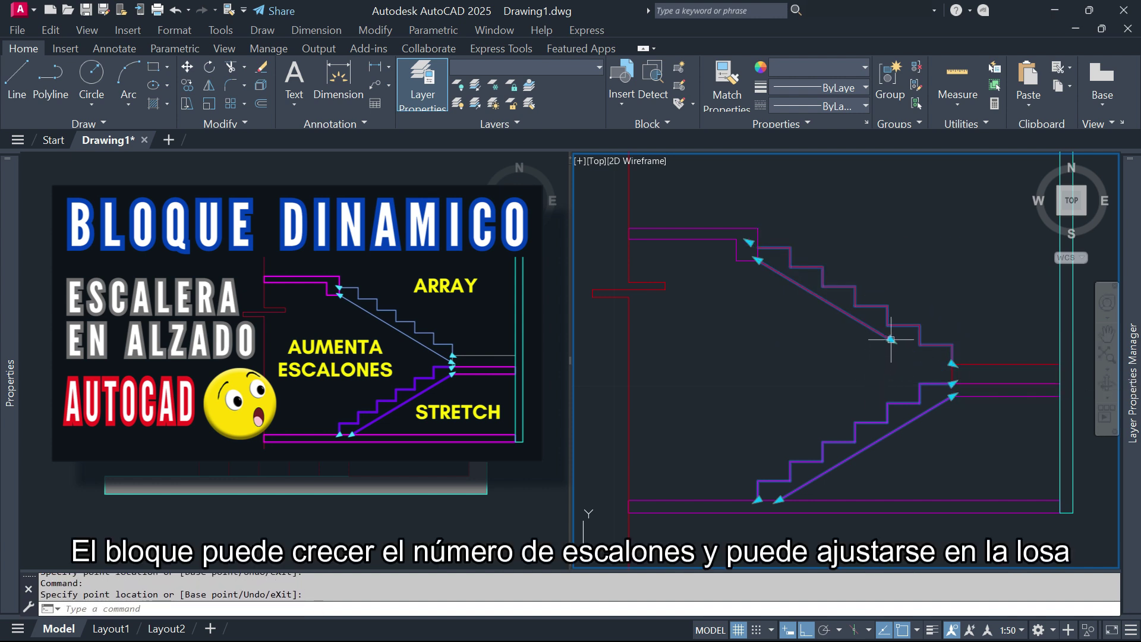
{"action": "left_click", "coordinate": [891, 339]}
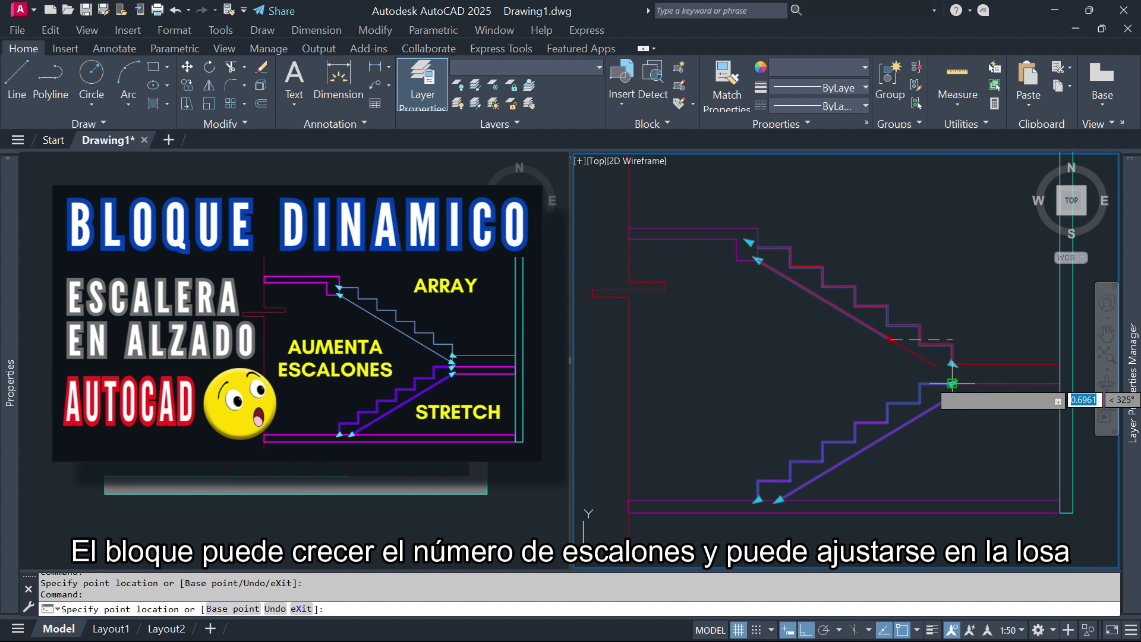
{"action": "left_click", "coordinate": [952, 382]}
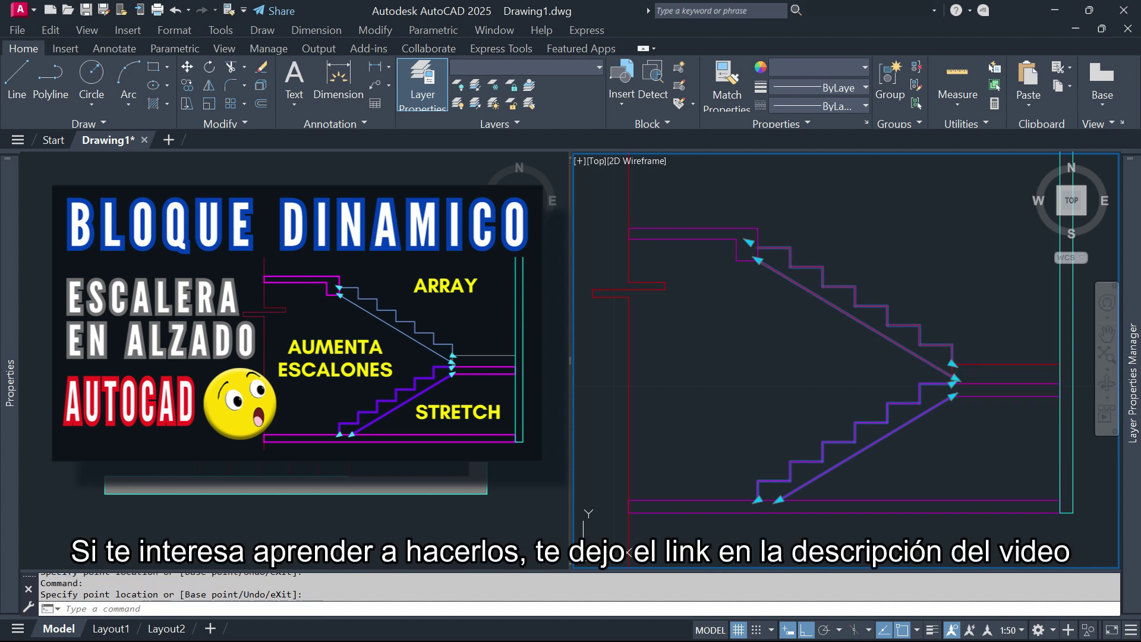
{"action": "scroll", "coordinate": [953, 383], "scroll_direction": "up", "scroll_amount": 3}
{"action": "scroll", "coordinate": [954, 386], "scroll_direction": "up", "scroll_amount": 1}
{"action": "scroll", "coordinate": [955, 385], "scroll_direction": "down", "scroll_amount": 3}
Step: Zoom the elevation viewport in on the stair's 0.18 riser and 0.30 tread dimensions
{"action": "key", "text": "Escape"}
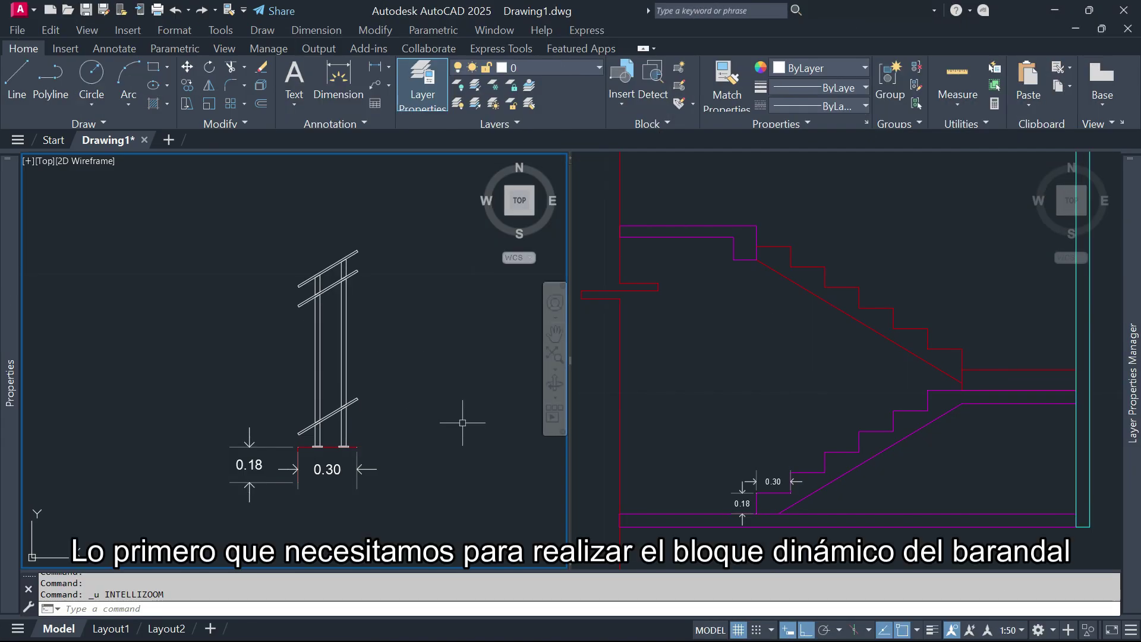
{"action": "left_click", "coordinate": [725, 419]}
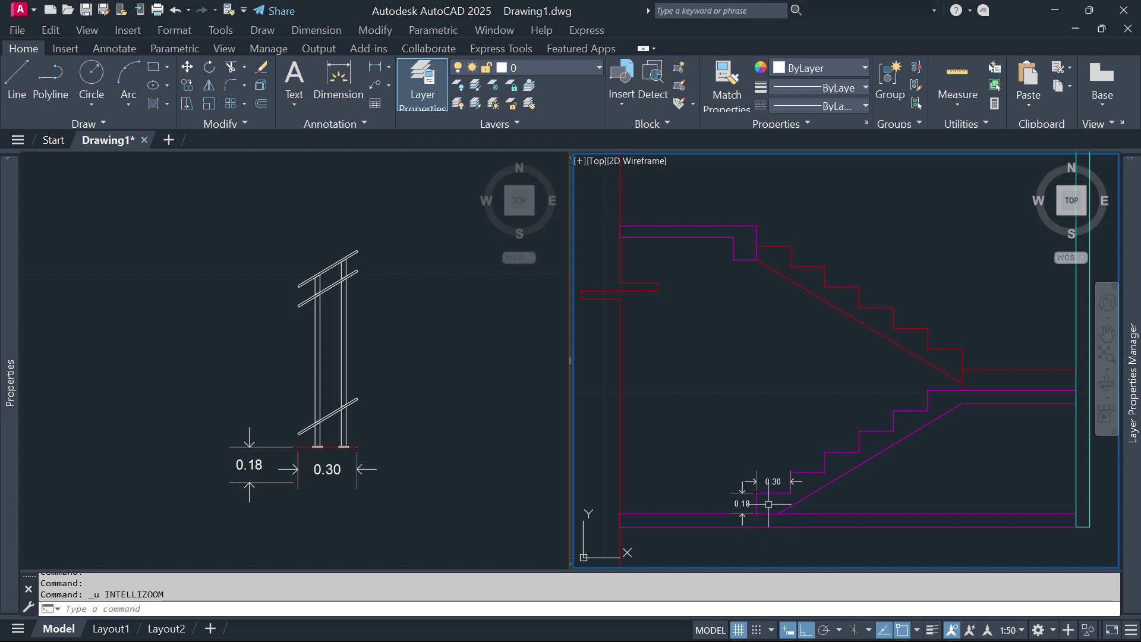
{"action": "scroll", "coordinate": [773, 522], "scroll_direction": "up", "scroll_amount": 4}
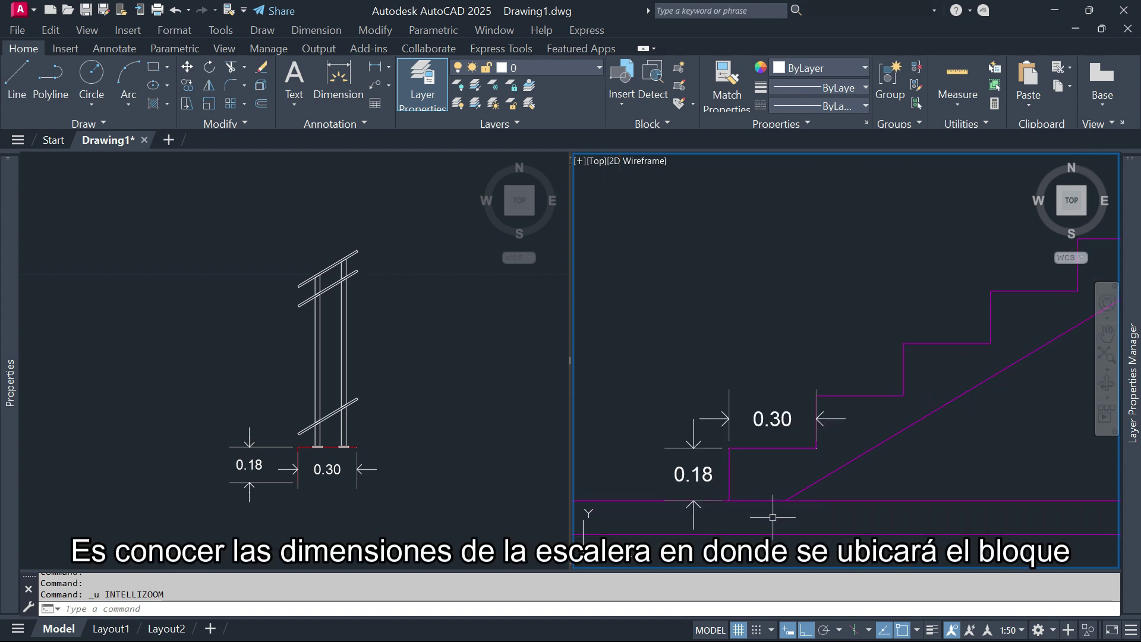
{"action": "scroll", "coordinate": [779, 474], "scroll_direction": "up", "scroll_amount": 2}
{"action": "mouse_move", "coordinate": [794, 462]}
{"action": "middle_mouse_down"}
{"action": "mouse_move", "coordinate": [841, 380]}
{"action": "mouse_move", "coordinate": [861, 392]}
{"action": "middle_mouse_up"}
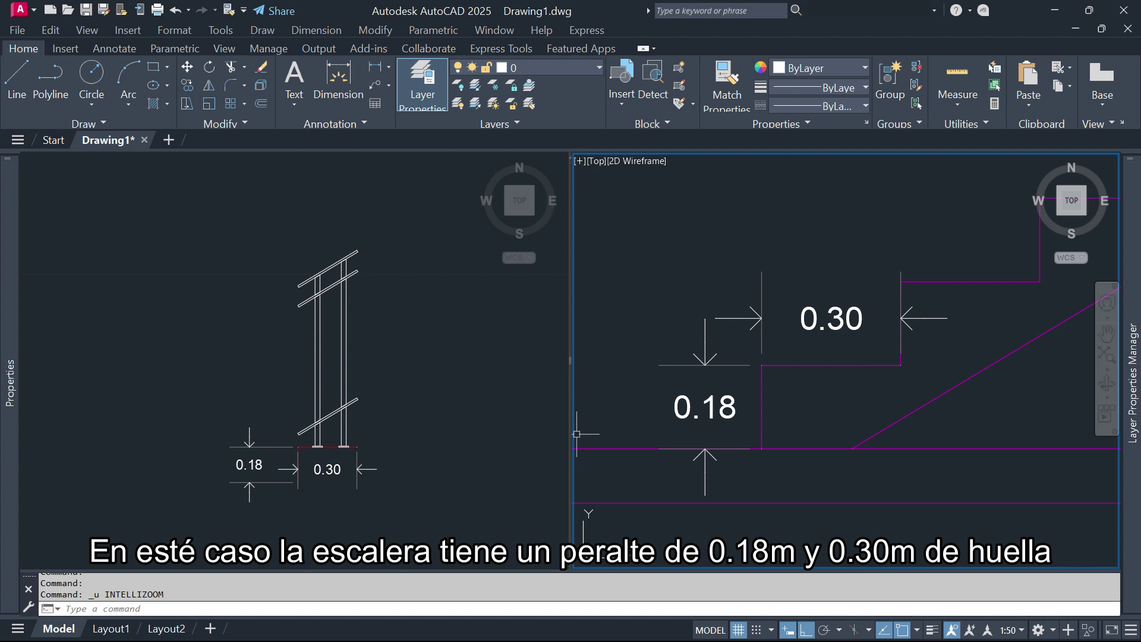
{"action": "left_click", "coordinate": [416, 462]}
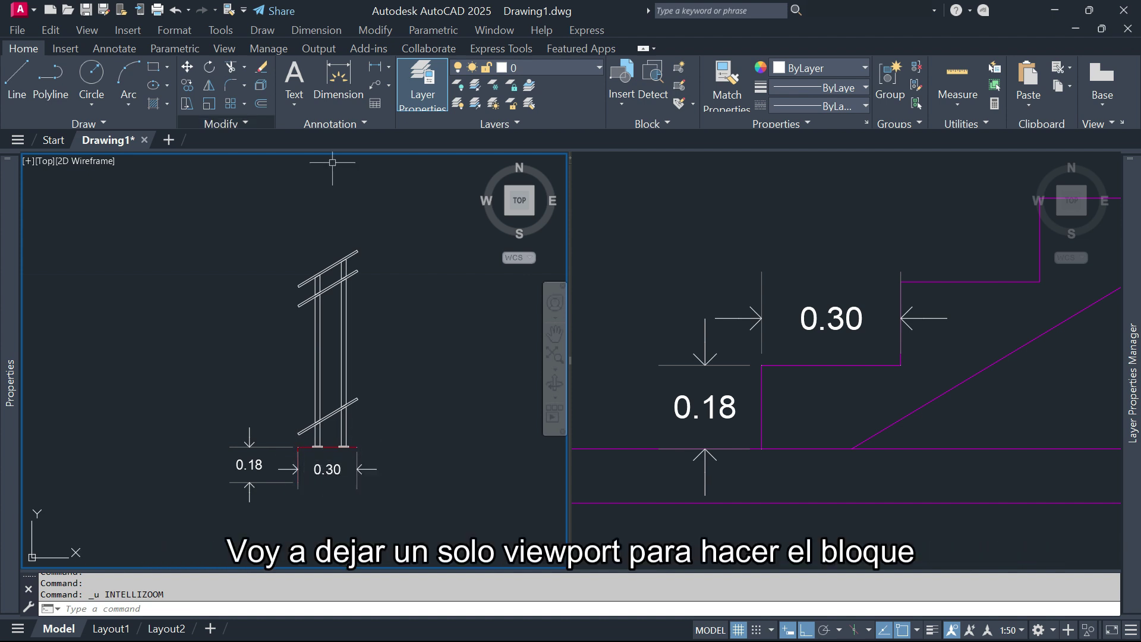
{"action": "left_click", "coordinate": [87, 30]}
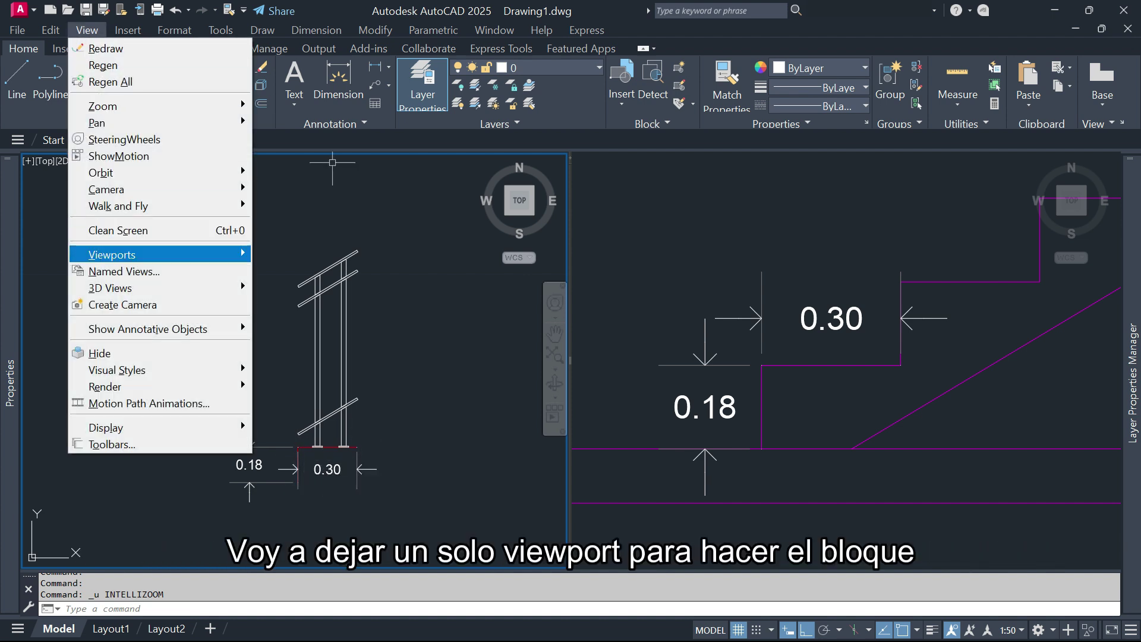
{"action": "left_click", "coordinate": [296, 295]}
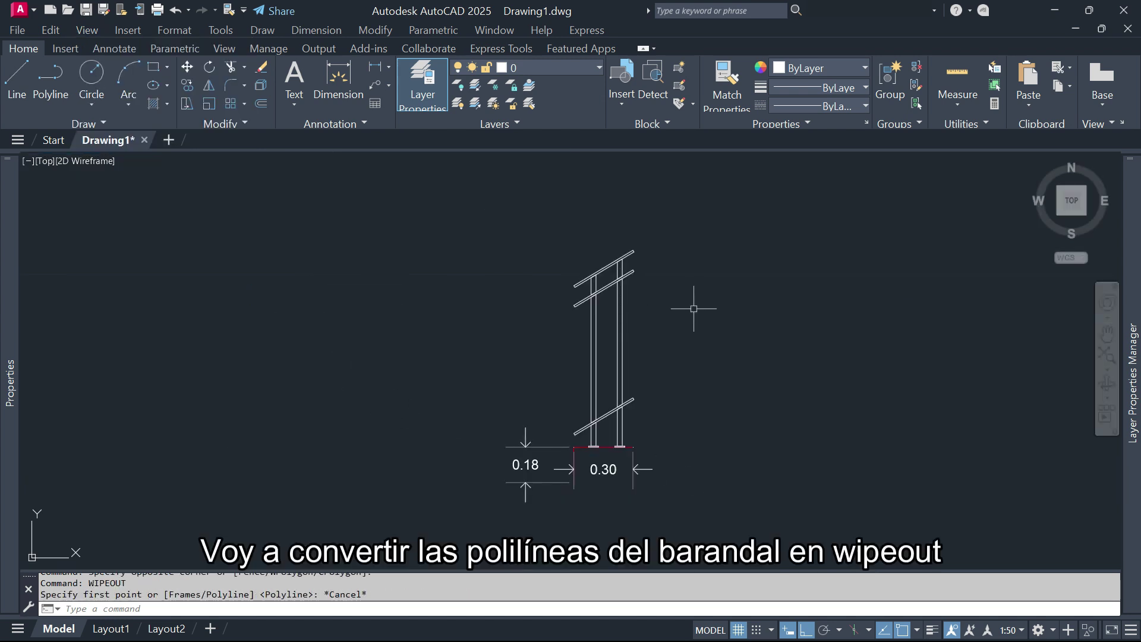
Step: Convert the top rail and next rail outlines into wipeouts, erasing the original polylines
{"action": "type", "text": "wi"}
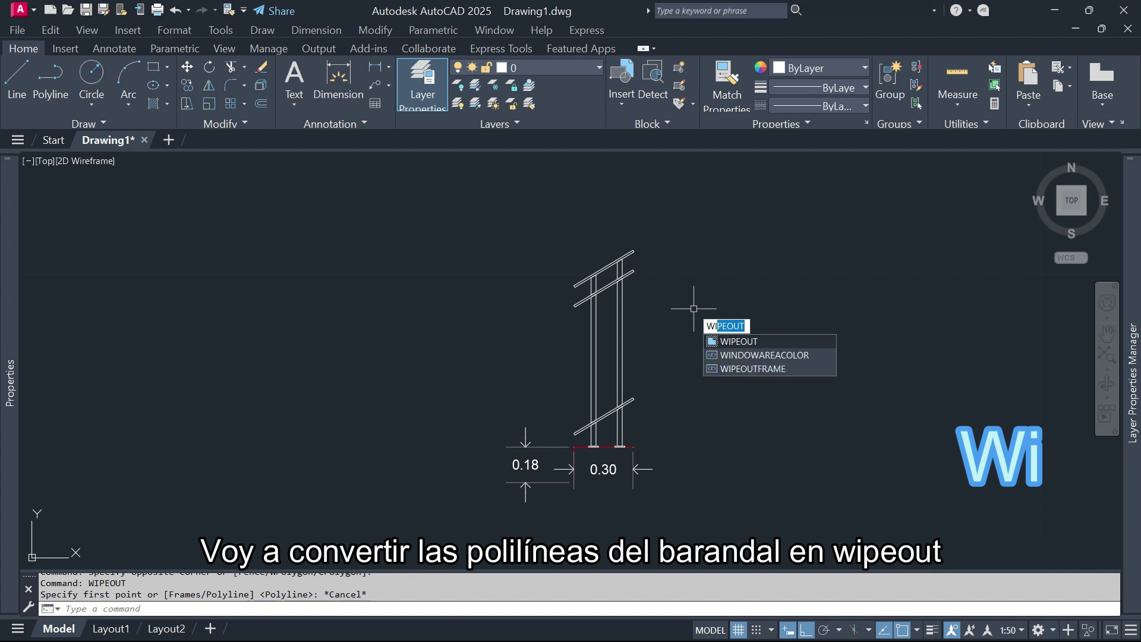
{"action": "key", "text": "Return"}
{"action": "type", "text": "p"}
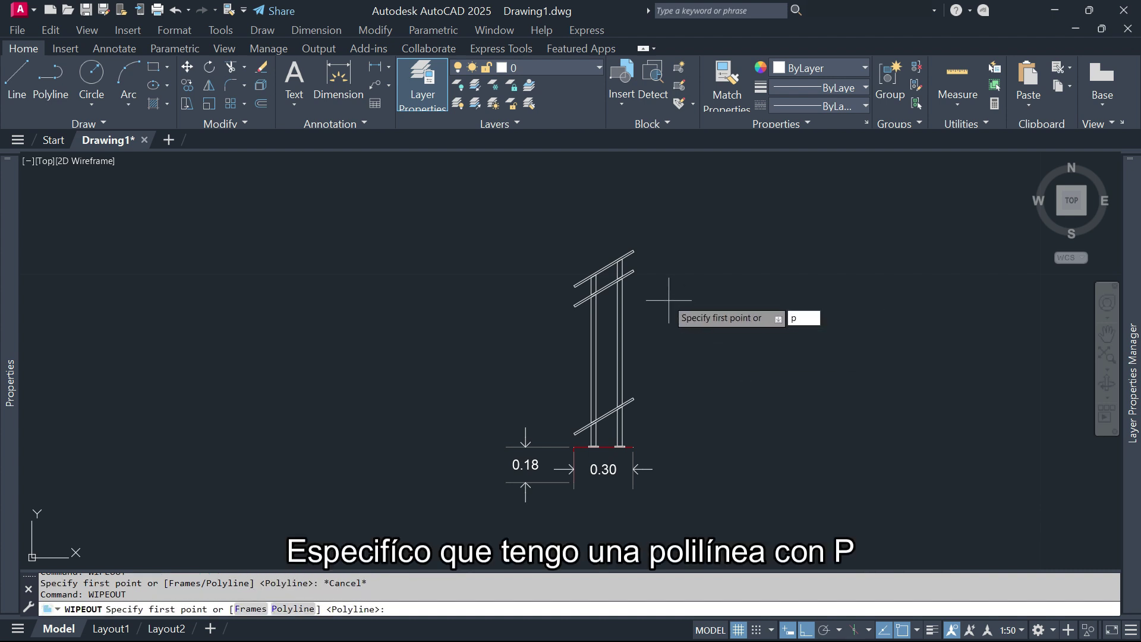
{"action": "key", "text": "Return"}
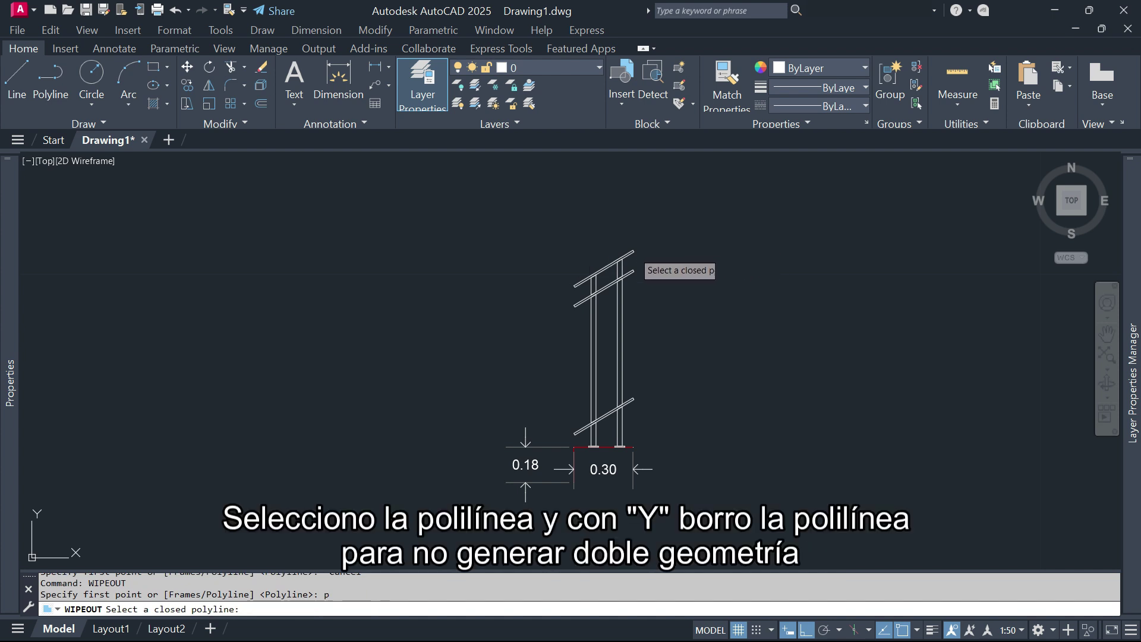
{"action": "left_click", "coordinate": [630, 255]}
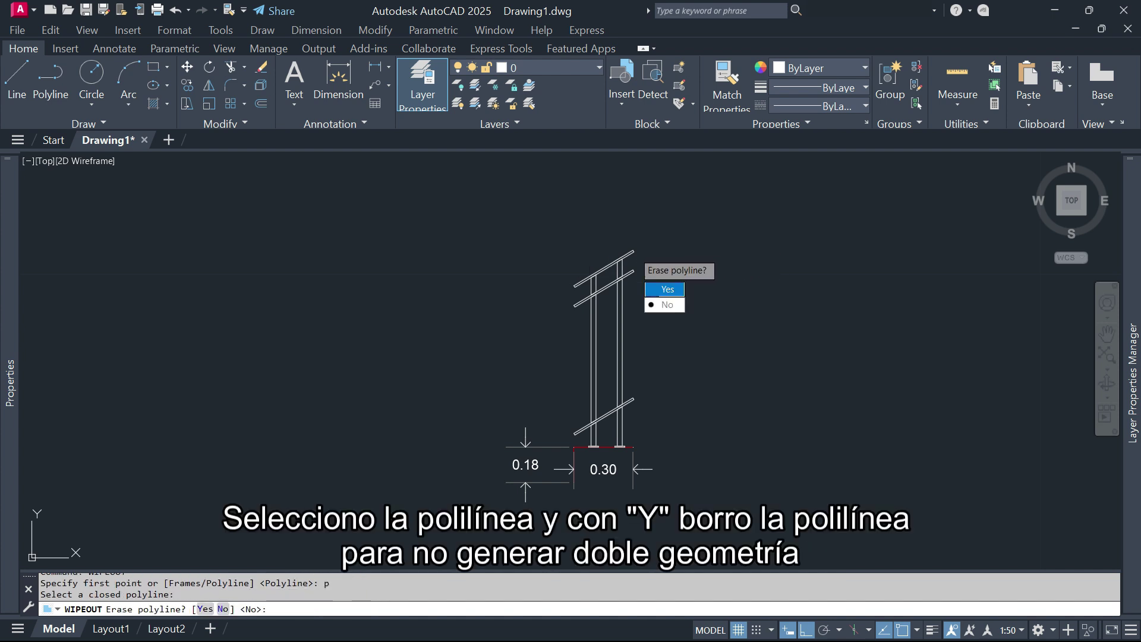
{"action": "type", "text": "Y"}
{"action": "key", "text": "Return"}
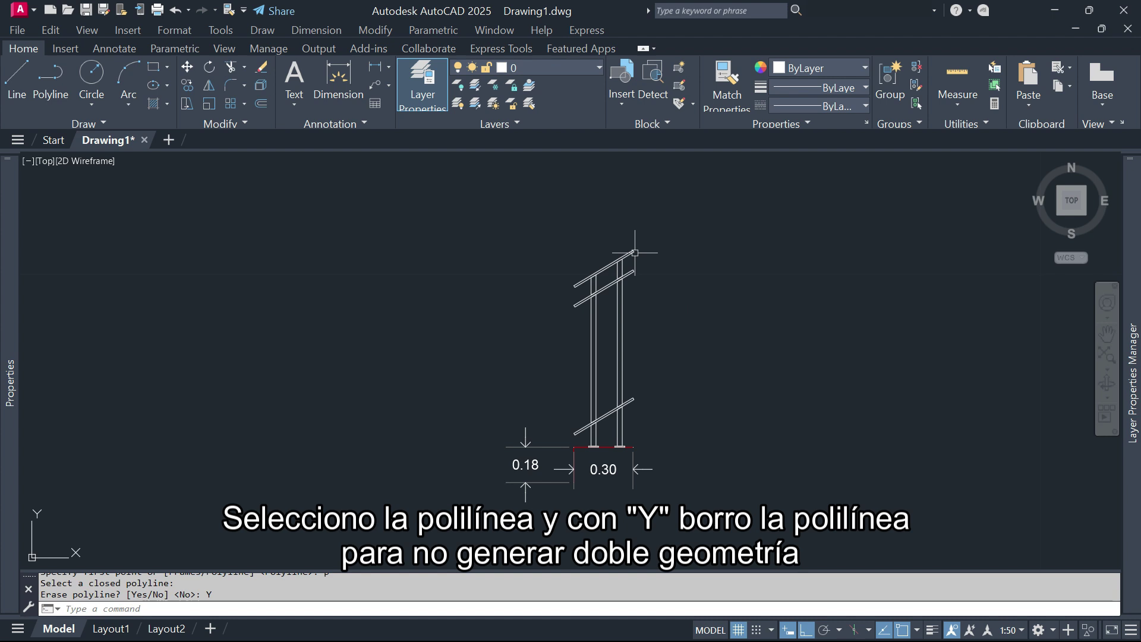
{"action": "key", "text": "Return"}
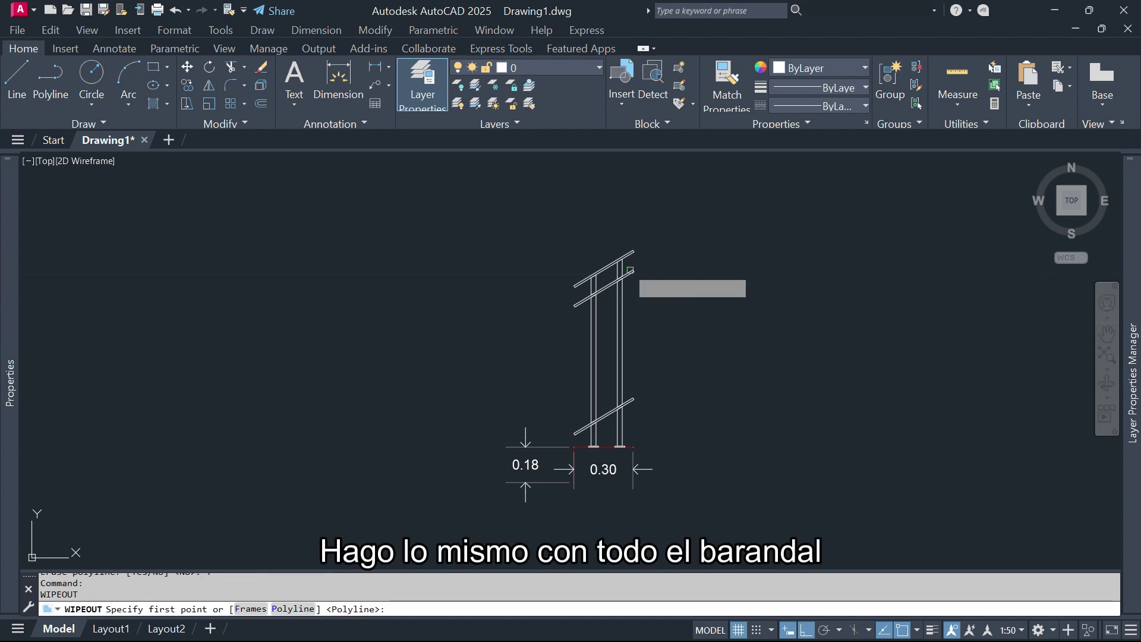
{"action": "key", "text": "Return"}
{"action": "left_click", "coordinate": [631, 272]}
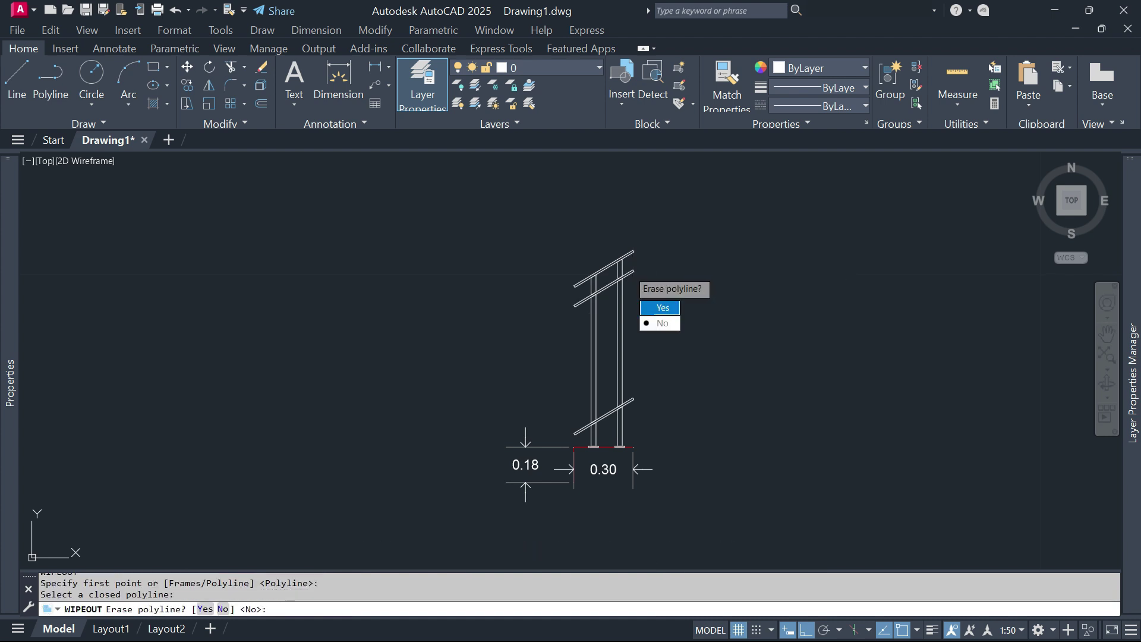
{"action": "left_click", "coordinate": [642, 310]}
Step: Convert the remaining railing outlines into wipeouts, erasing each original polyline
{"action": "key", "text": "Return"}
{"action": "key", "text": "Return"}
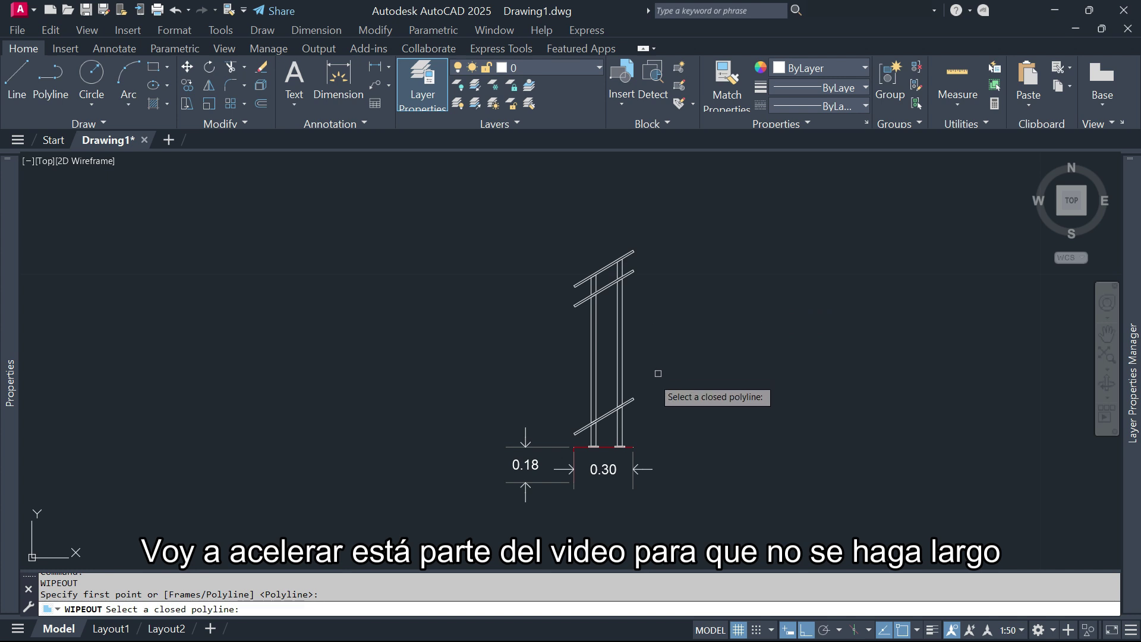
{"action": "left_click", "coordinate": [630, 402]}
{"action": "left_click", "coordinate": [652, 444]}
{"action": "key", "text": "Return"}
{"action": "key", "text": "Return"}
{"action": "left_click", "coordinate": [622, 260]}
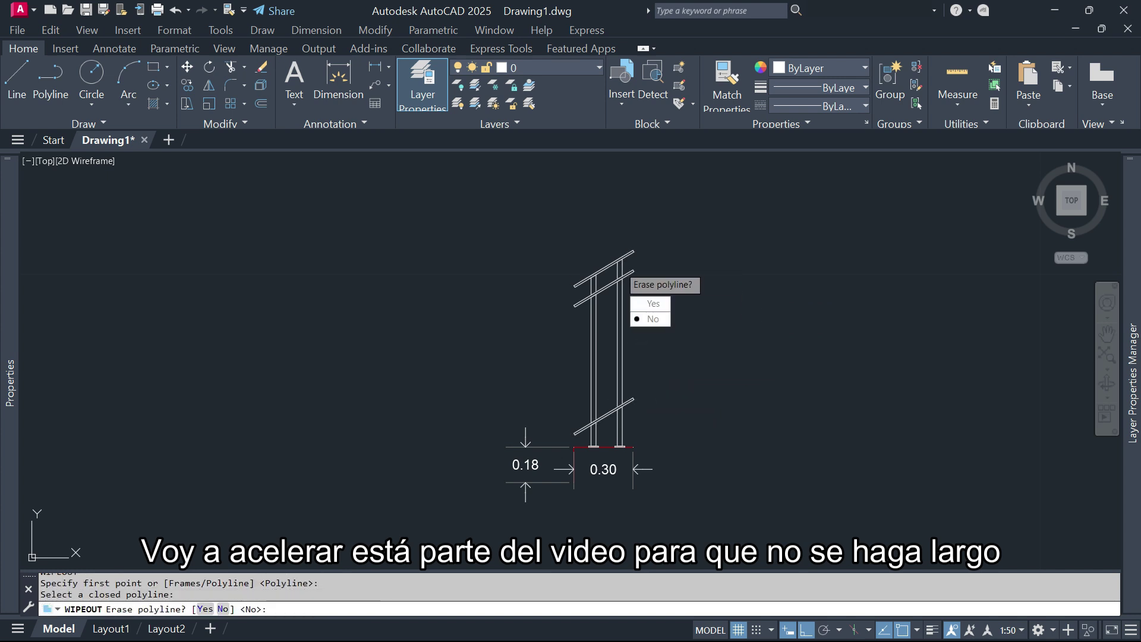
{"action": "left_click", "coordinate": [644, 304]}
{"action": "key", "text": "Return"}
Step: Convert both post base outlines into wipeouts, erasing the originals
{"action": "key", "text": "Return"}
{"action": "left_click", "coordinate": [595, 284]}
{"action": "left_click", "coordinate": [624, 330]}
{"action": "key", "text": "Return"}
{"action": "key", "text": "Return"}
{"action": "left_click", "coordinate": [594, 334]}
{"action": "left_click", "coordinate": [624, 364]}
{"action": "key", "text": "Return"}
{"action": "key", "text": "Return"}
{"action": "left_click", "coordinate": [620, 341]}
{"action": "left_click", "coordinate": [645, 361]}
{"action": "scroll", "coordinate": [613, 440], "scroll_direction": "up", "scroll_amount": 4}
{"action": "key", "text": "Return"}
{"action": "key", "text": "Return"}
{"action": "left_click", "coordinate": [642, 364]}
{"action": "left_click", "coordinate": [675, 394]}
{"action": "key", "text": "Return"}
{"action": "key", "text": "Return"}
{"action": "left_click", "coordinate": [536, 381]}
{"action": "left_click", "coordinate": [570, 411]}
{"action": "key", "text": "Return"}
{"action": "key", "text": "Return"}
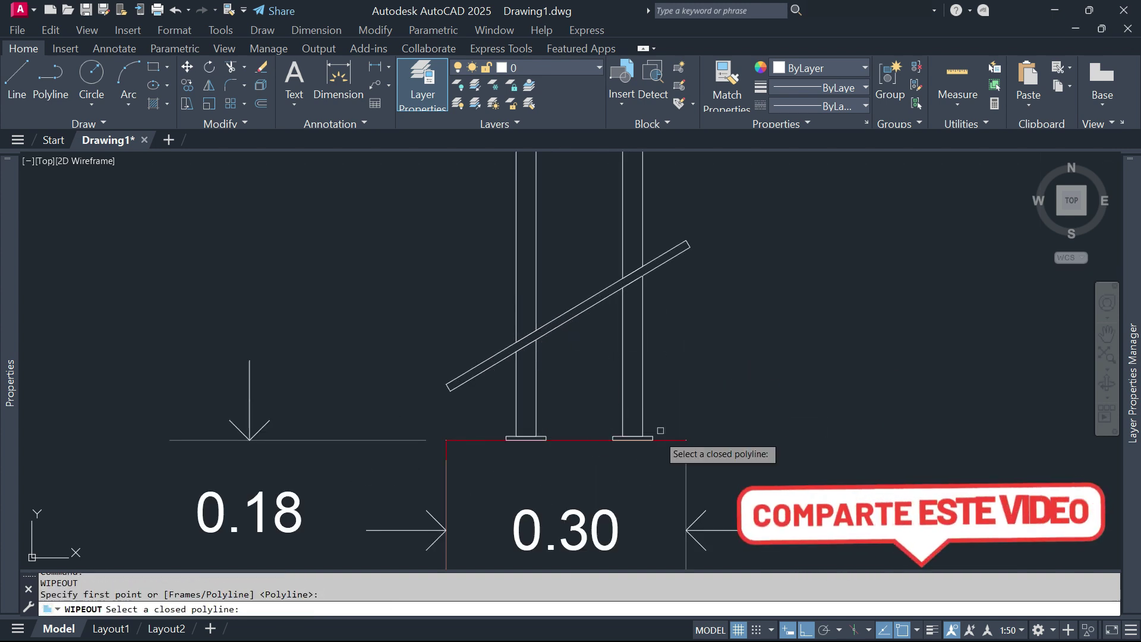
{"action": "scroll", "coordinate": [659, 443], "scroll_direction": "up", "scroll_amount": 4}
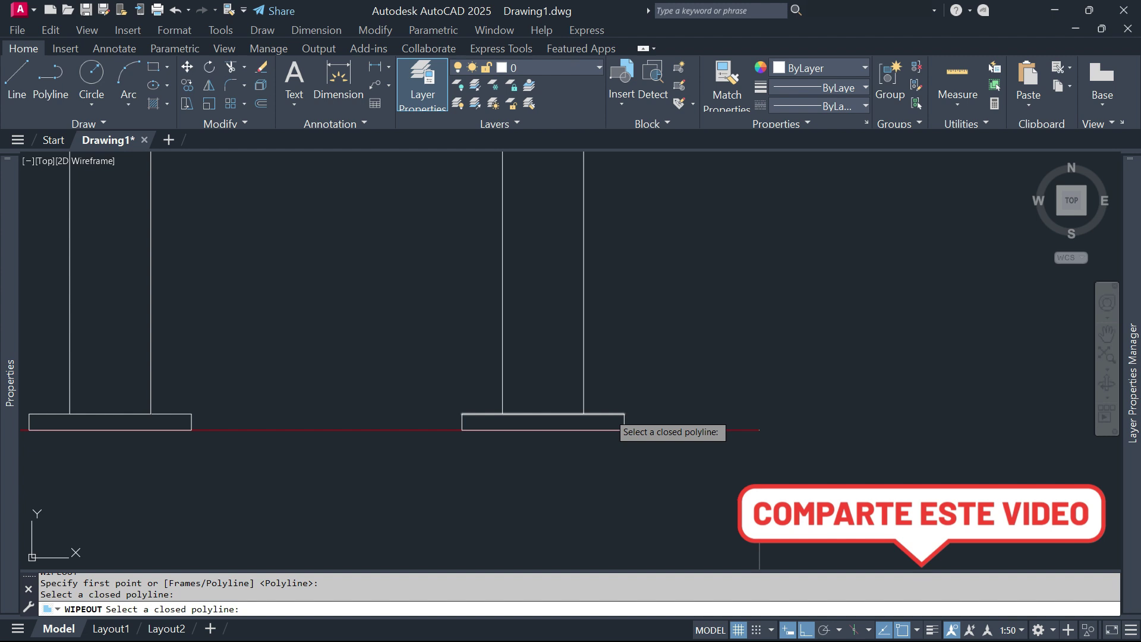
{"action": "key", "text": "Escape"}
Step: Join the first post base's loose lines into a closed polyline with PEDIT
{"action": "type", "text": "pe"}
{"action": "key", "text": "Return"}
{"action": "left_click", "coordinate": [615, 428]}
{"action": "key", "text": "Return"}
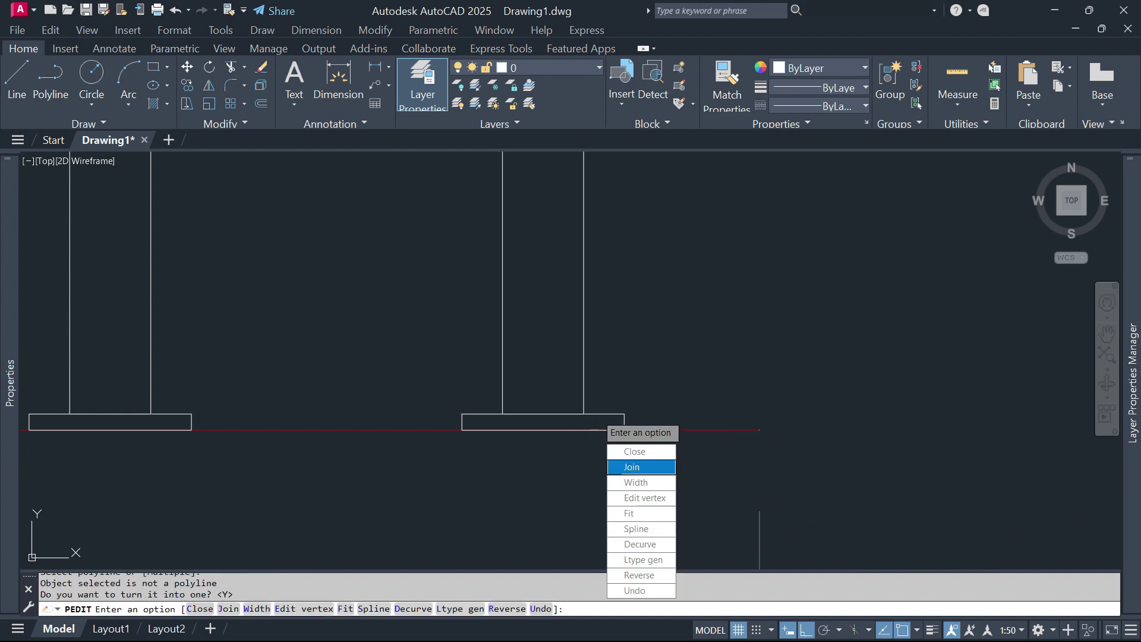
{"action": "left_click", "coordinate": [632, 467]}
{"action": "key", "text": "Return"}
{"action": "key", "text": "Return"}
{"action": "type", "text": "wipeout"}
{"action": "key", "text": "Return"}
{"action": "type", "text": "p"}
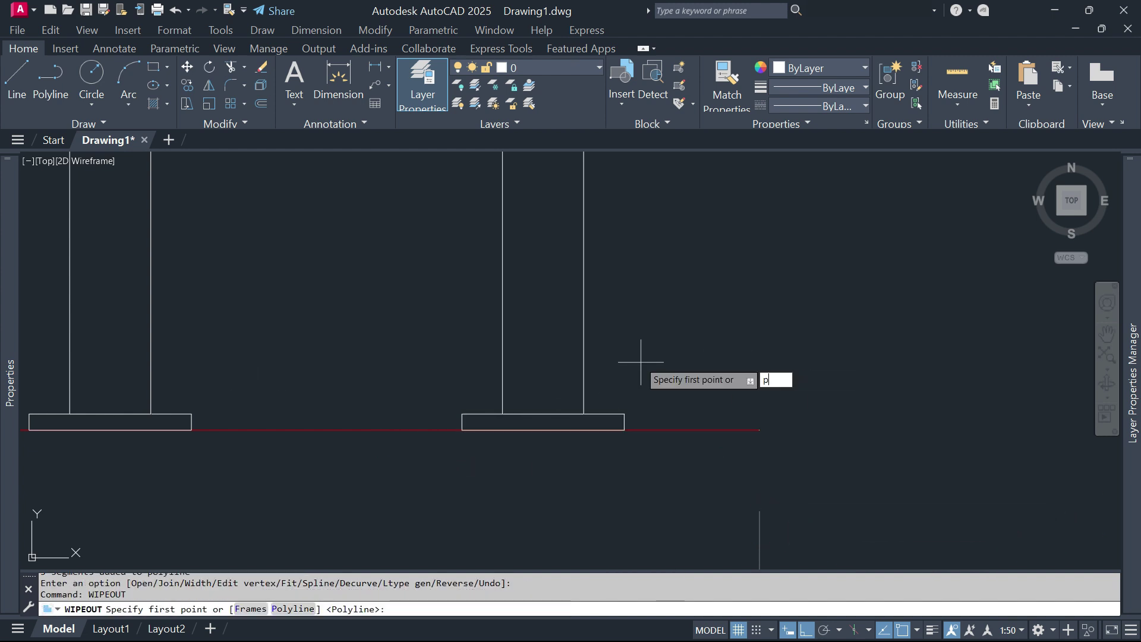
Step: Join the other base's lines into one polyline and convert it into a wipeout, erasing the original
{"action": "key", "text": "Return"}
{"action": "key", "text": "Escape"}
{"action": "type", "text": "pe"}
{"action": "key", "text": "Return"}
{"action": "left_click", "coordinate": [191, 416]}
{"action": "key", "text": "Return"}
{"action": "key", "text": "j"}
{"action": "key", "text": "Return"}
{"action": "left_click", "coordinate": [25, 404]}
{"action": "left_click", "coordinate": [276, 469]}
{"action": "key", "text": "Return"}
{"action": "key", "text": "Return"}
{"action": "type", "text": "wipeout"}
{"action": "key", "text": "Return"}
{"action": "key", "text": "Return"}
{"action": "left_click", "coordinate": [199, 430]}
{"action": "key", "text": "y"}
{"action": "key", "text": "Return"}
{"action": "scroll", "coordinate": [363, 350], "scroll_direction": "down", "scroll_amount": 5}
{"action": "middle_click_drag", "start_coordinate": [435, 286], "coordinate": [516, 400]}
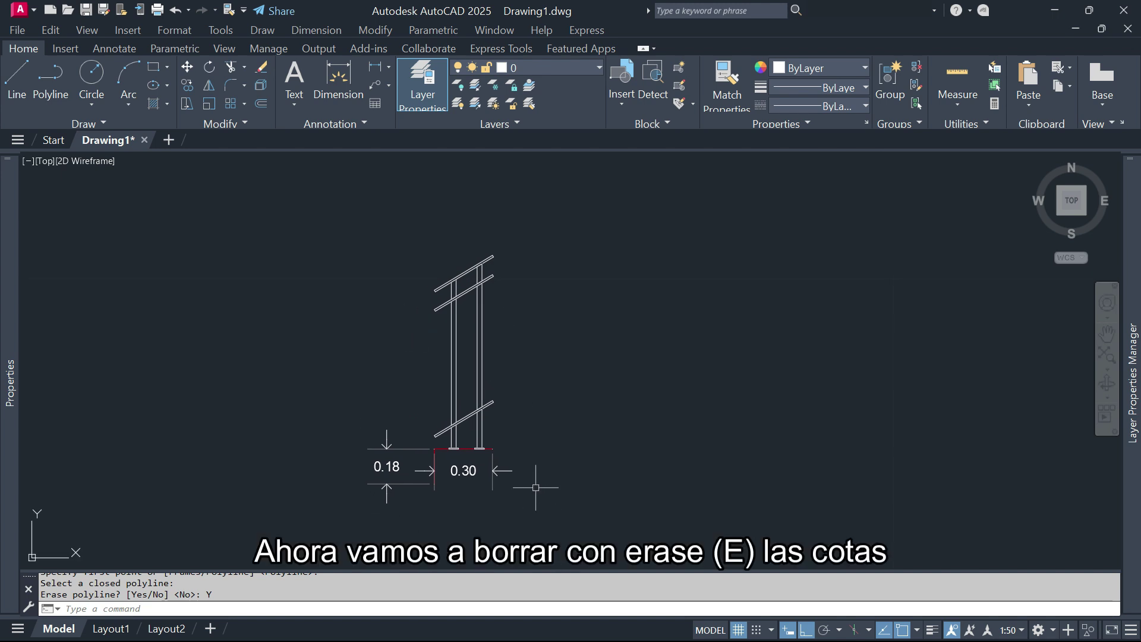
Step: Erase the 0.18 and 0.30 dimensions from the railing drawing
{"action": "left_click", "coordinate": [512, 466]}
{"action": "key", "text": "Escape"}
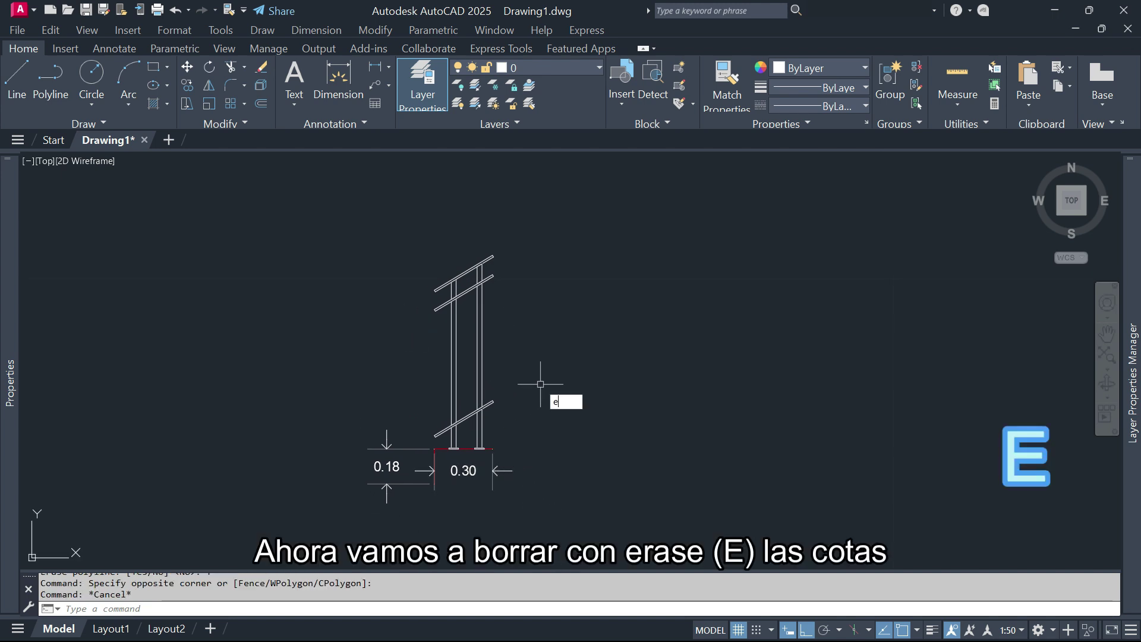
{"action": "key", "text": "Return"}
{"action": "left_click", "coordinate": [502, 472]}
{"action": "key", "text": "Return"}
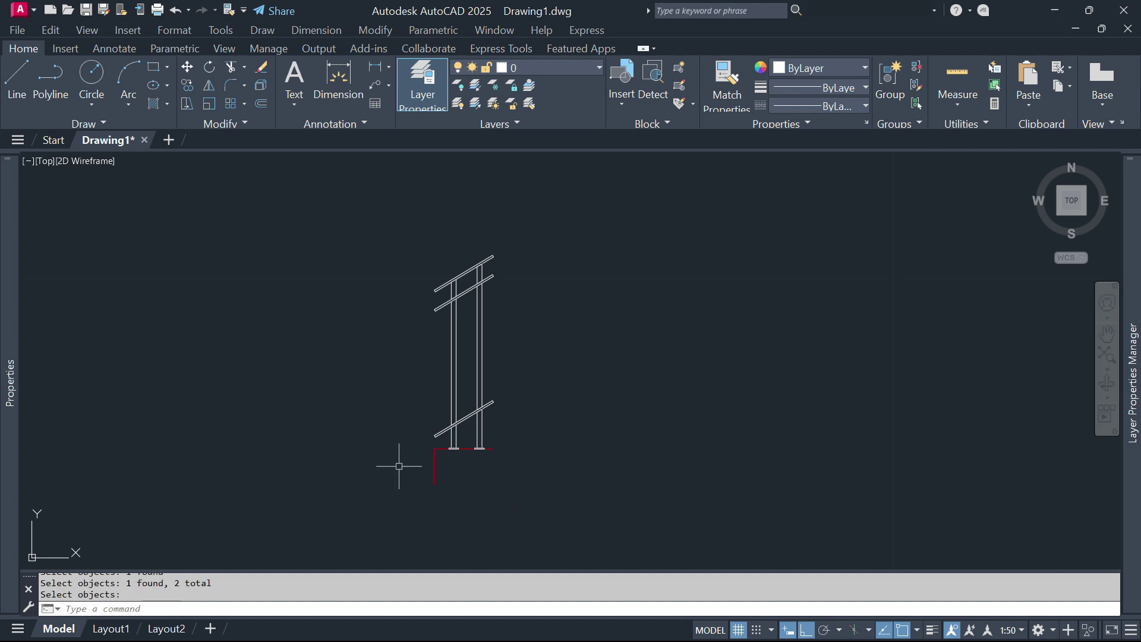
Step: Pan the drawing and begin a zoom window around the railing
{"action": "middle_click_drag", "start_coordinate": [523, 383], "coordinate": [554, 372]}
{"action": "type", "text": "z"}
{"action": "key", "text": "Return"}
{"action": "type", "text": "w"}
{"action": "key", "text": "Return"}
{"action": "left_click", "coordinate": [630, 207]}
Step: Define block 'Barandal' from the 12 railing objects, based at the step's left corner
{"action": "left_click", "coordinate": [419, 510]}
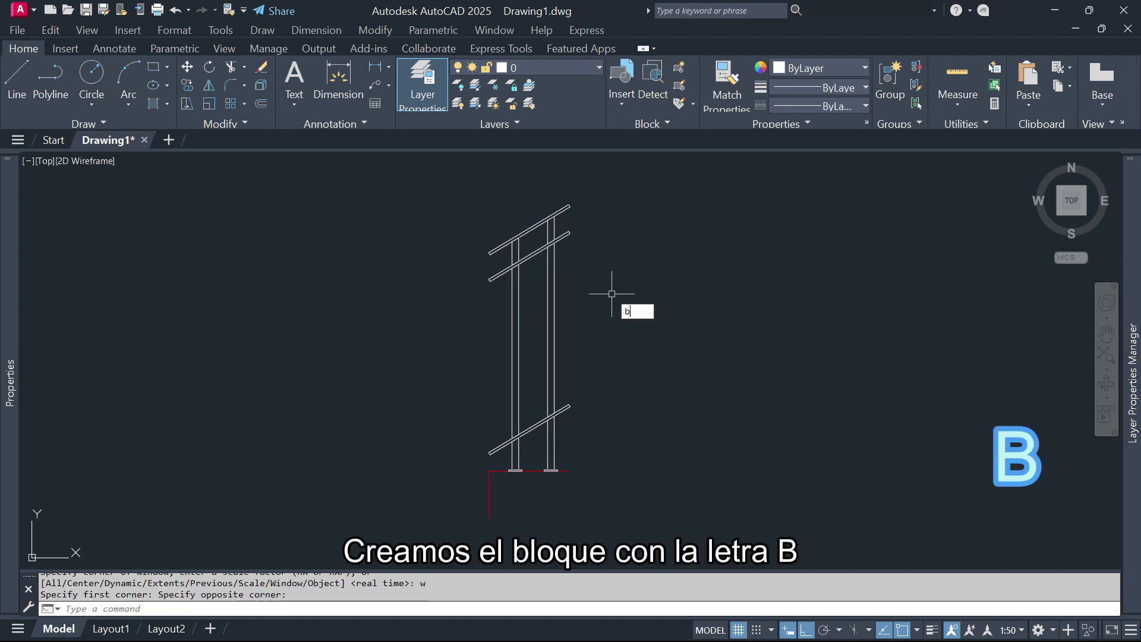
{"action": "key", "text": "Return"}
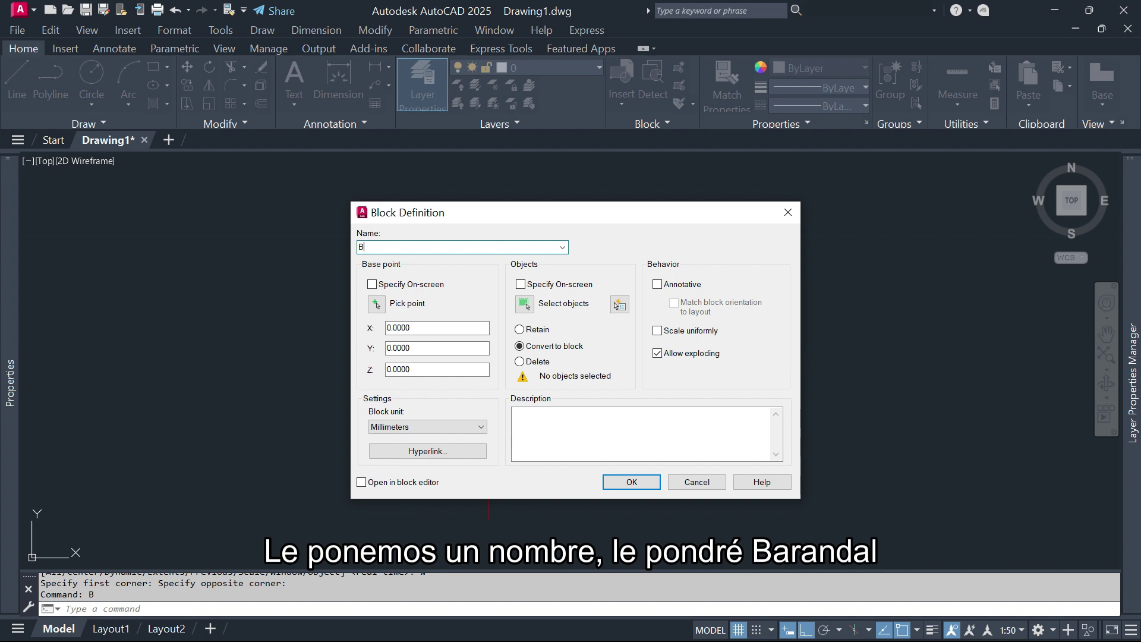
{"action": "type", "text": "arandal"}
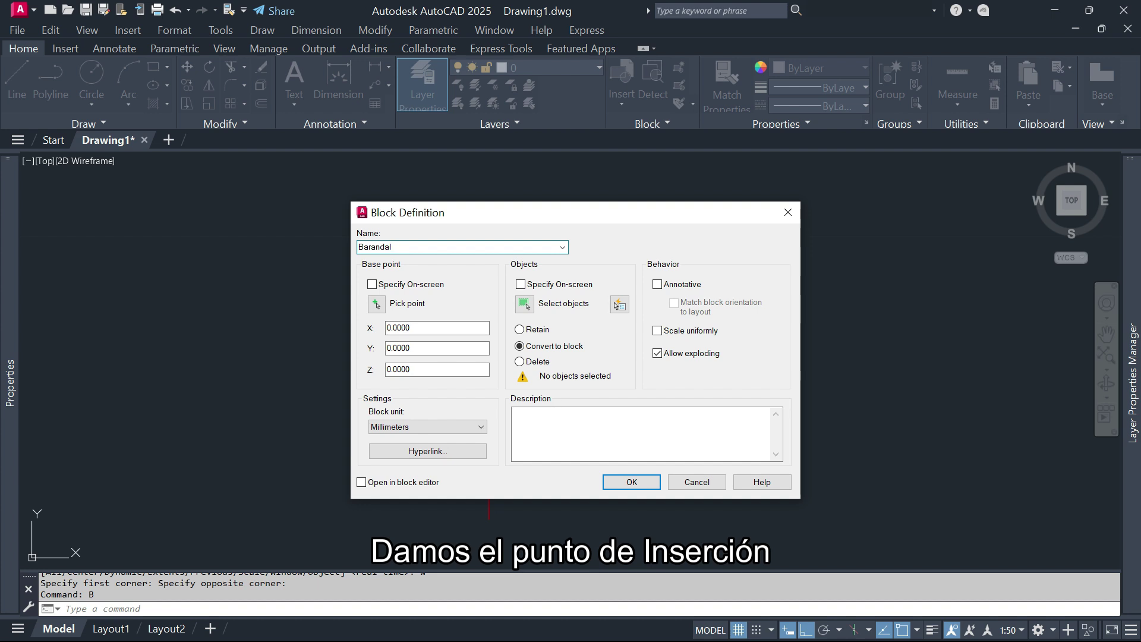
{"action": "left_click", "coordinate": [376, 305]}
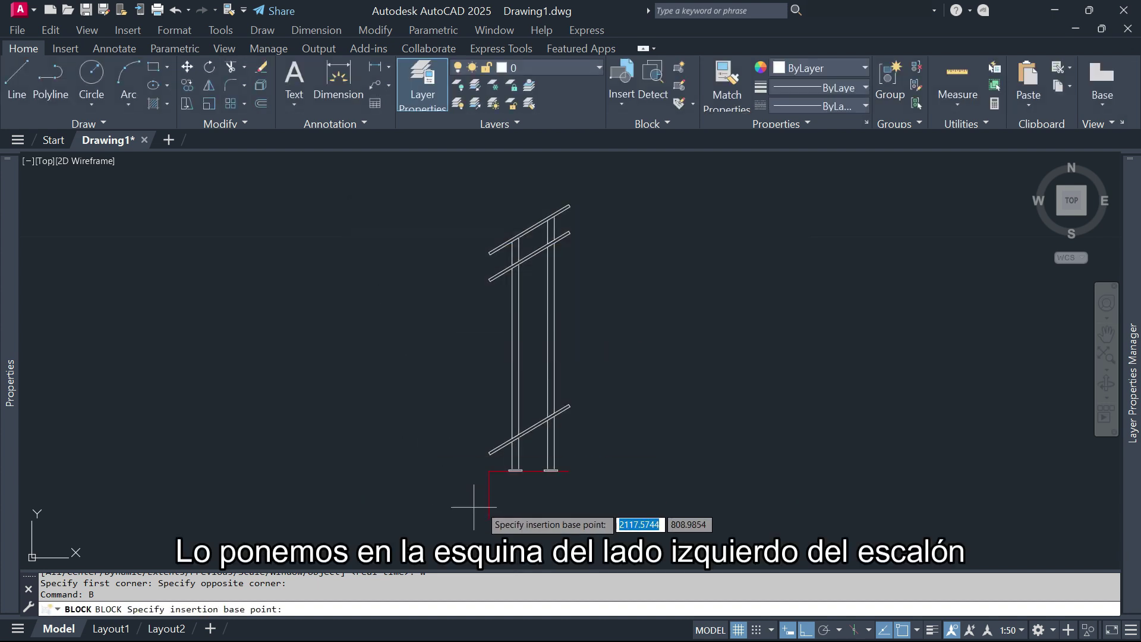
{"action": "left_click", "coordinate": [489, 470]}
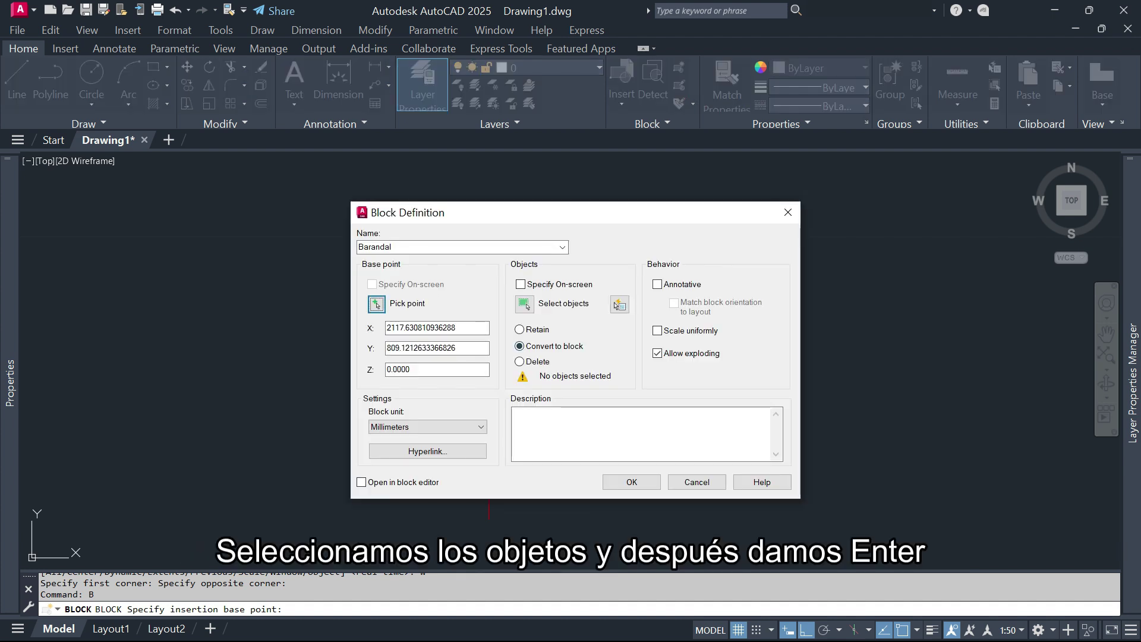
{"action": "left_click", "coordinate": [524, 305]}
{"action": "left_click", "coordinate": [614, 188]}
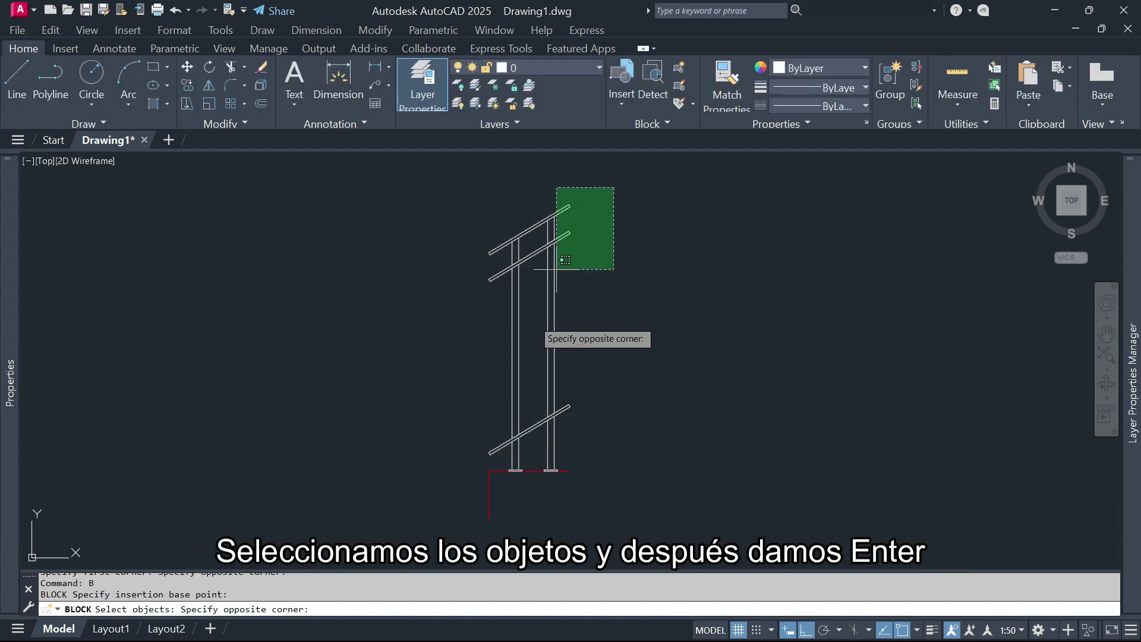
{"action": "left_click", "coordinate": [464, 510]}
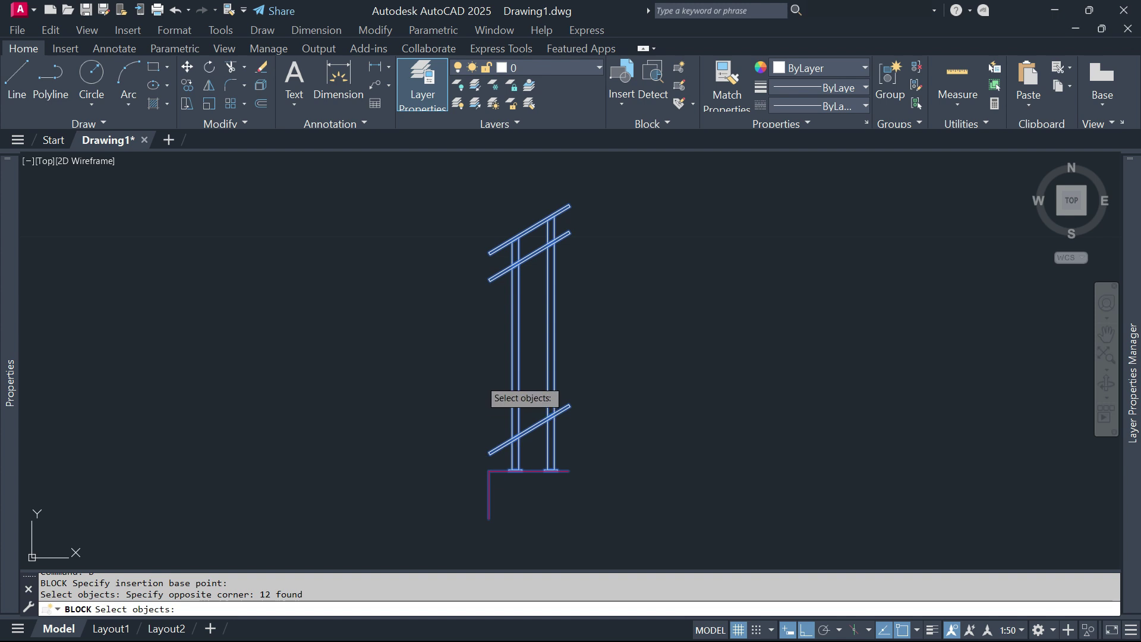
{"action": "key", "text": "Return"}
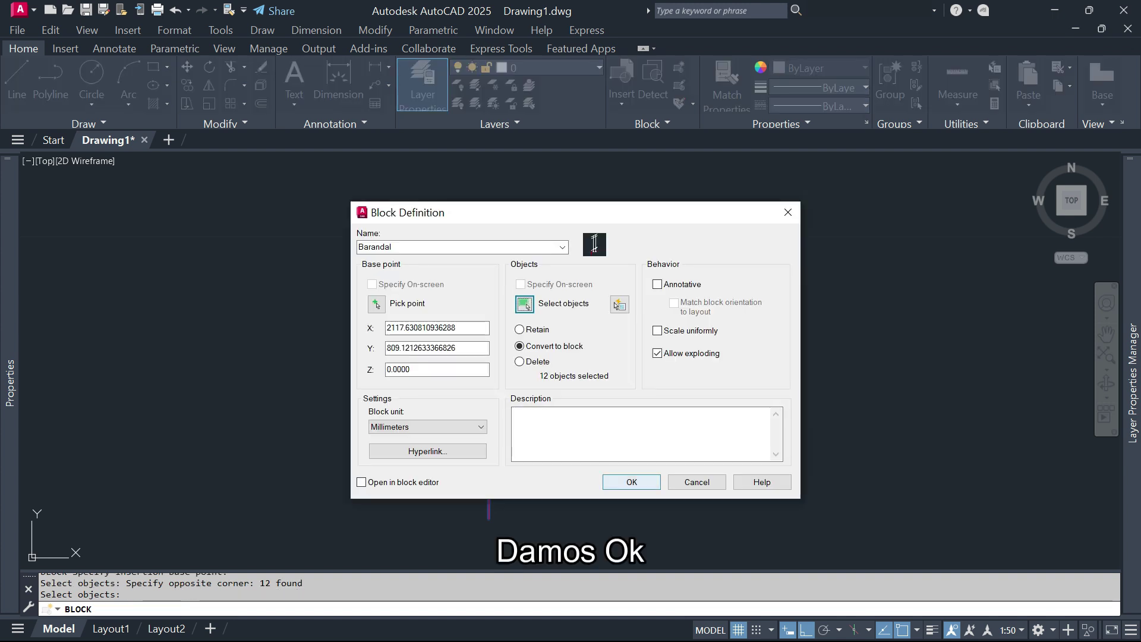
{"action": "left_click", "coordinate": [631, 481]}
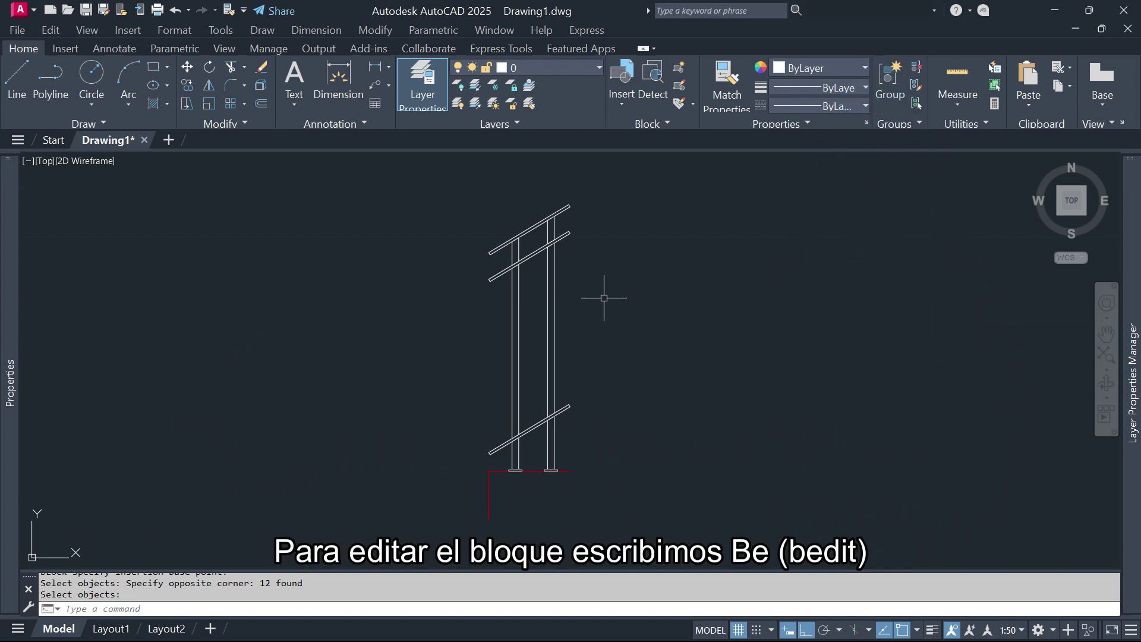
Step: Open the Barandal block definition in the Block Editor using BE
{"action": "type", "text": "BE"}
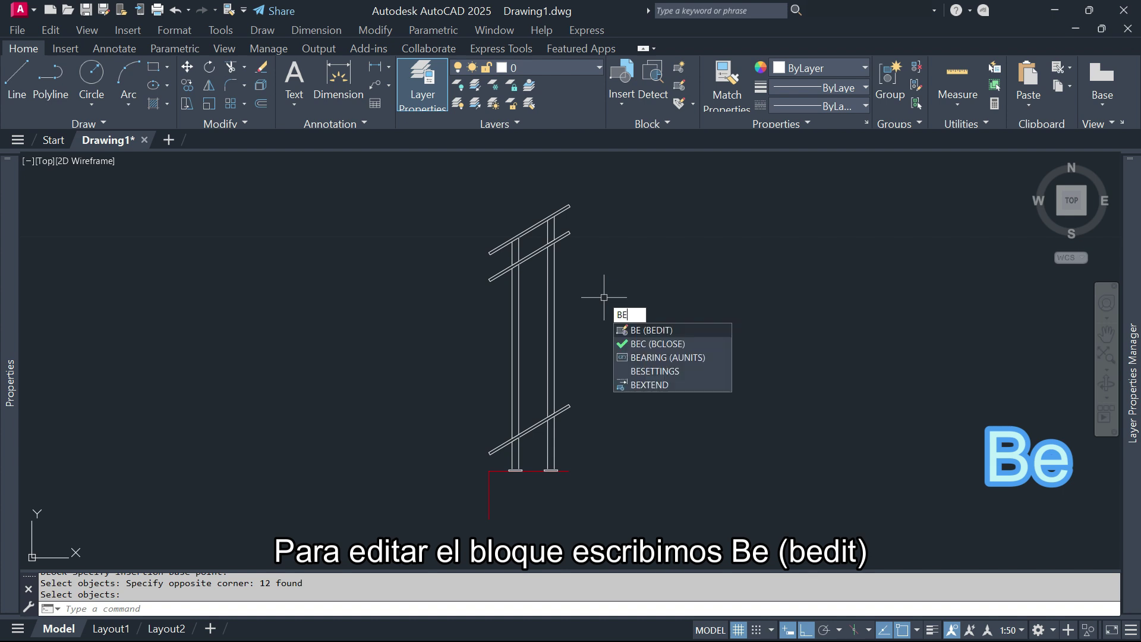
{"action": "key", "text": "Return"}
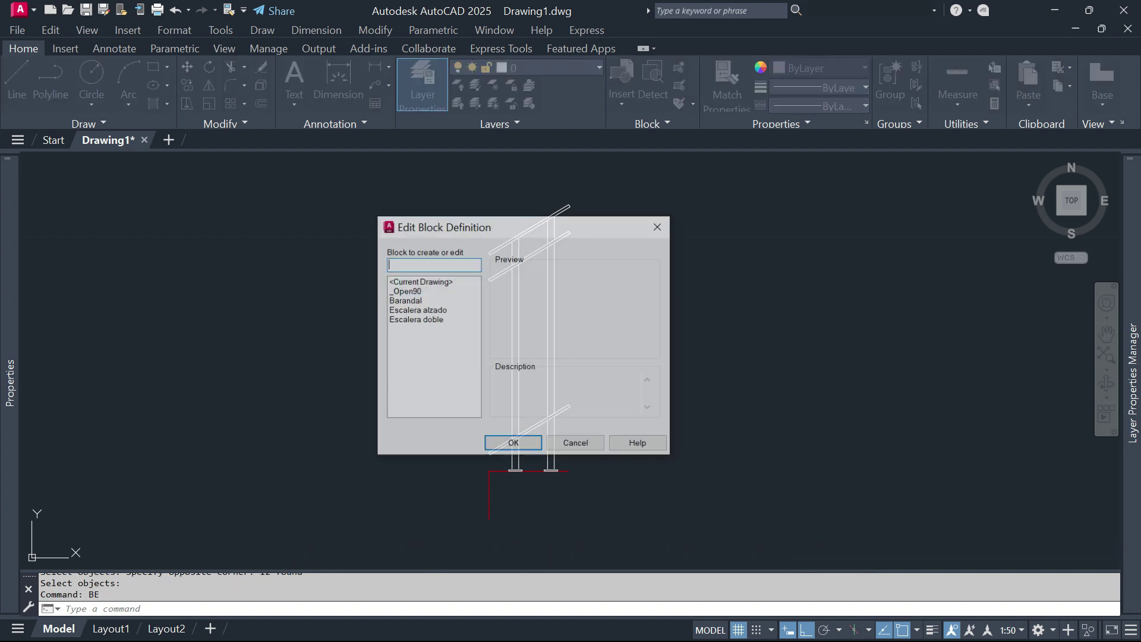
{"action": "left_click", "coordinate": [404, 300]}
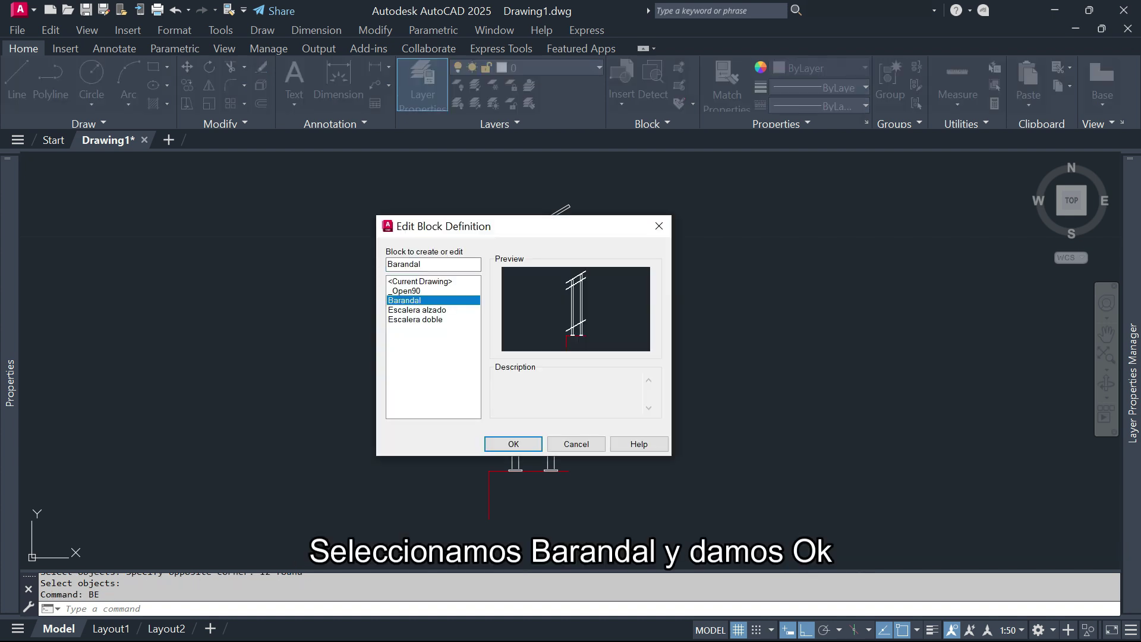
{"action": "key", "text": "Return"}
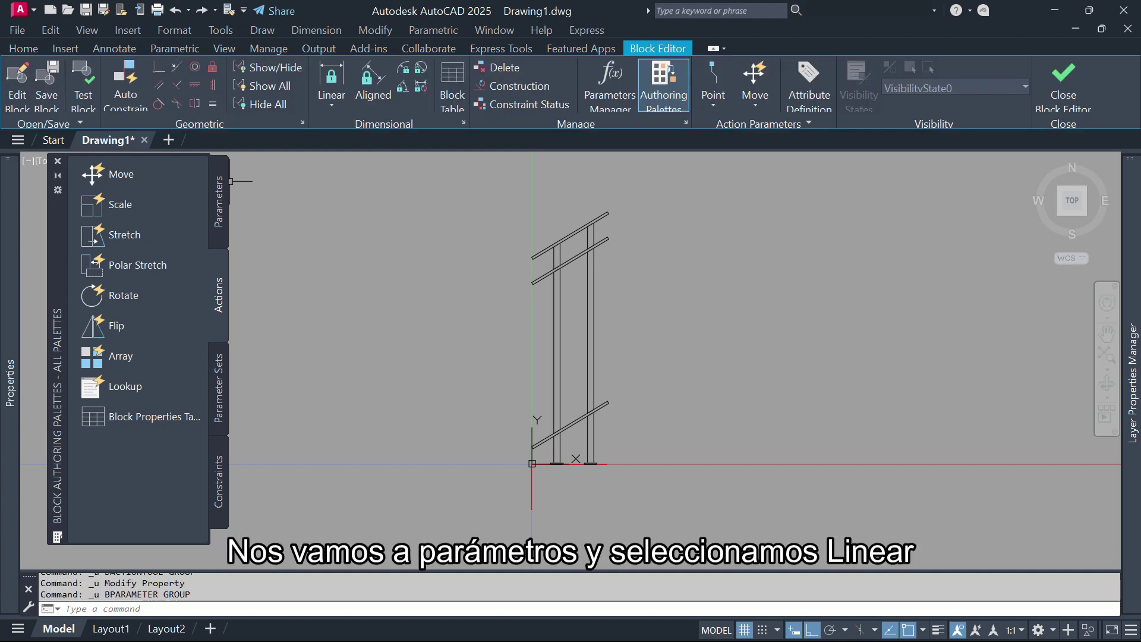
Step: Add linear parameter Distance1 along the railing's base, ending at the step corner endpoint
{"action": "left_click", "coordinate": [219, 196]}
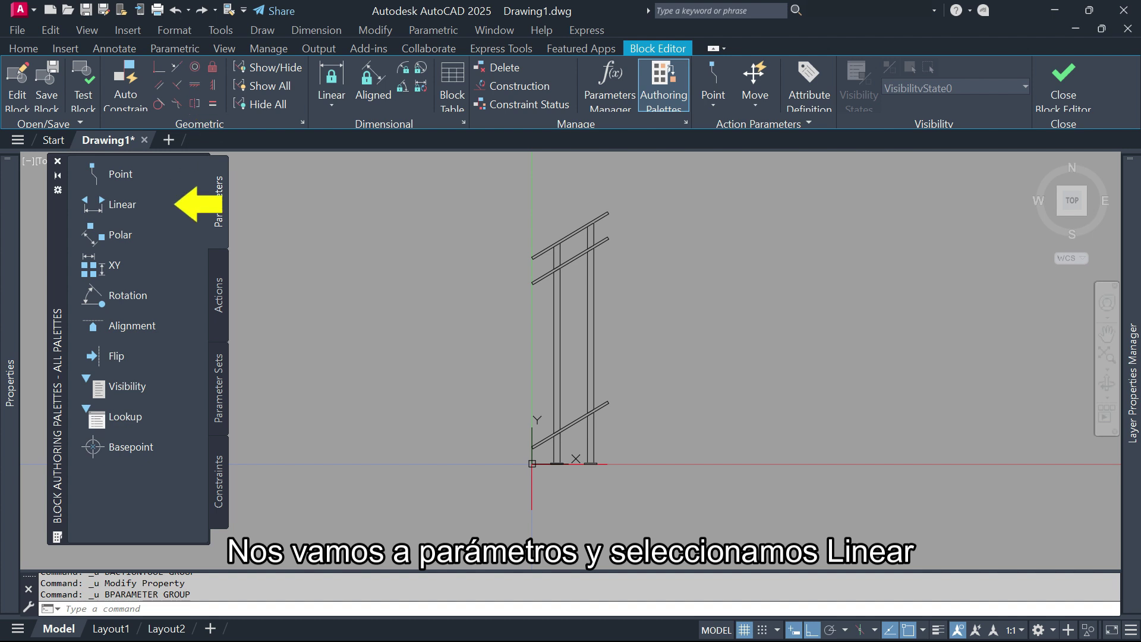
{"action": "left_click", "coordinate": [122, 204]}
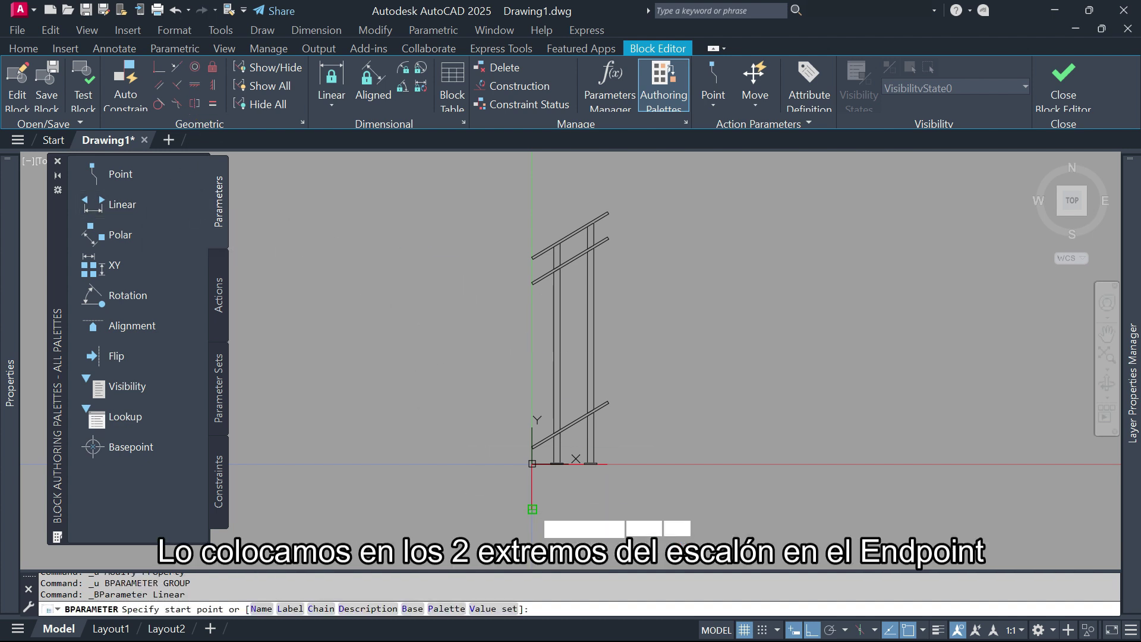
{"action": "left_click", "coordinate": [532, 509]}
{"action": "type", "text": "e"}
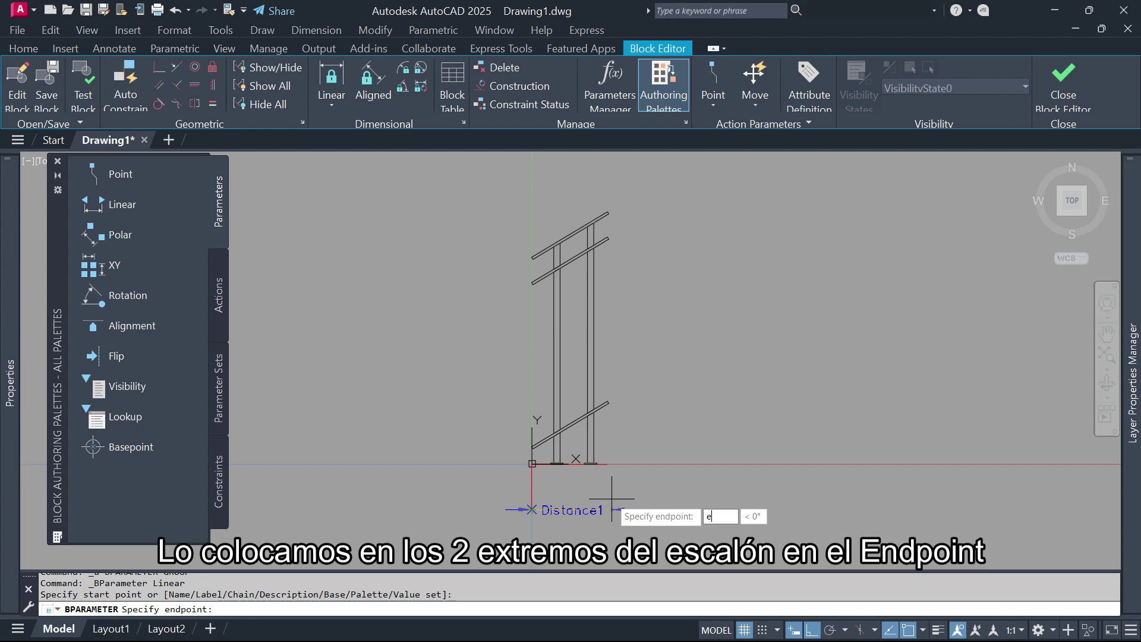
{"action": "type", "text": "nd"}
{"action": "key", "text": "Return"}
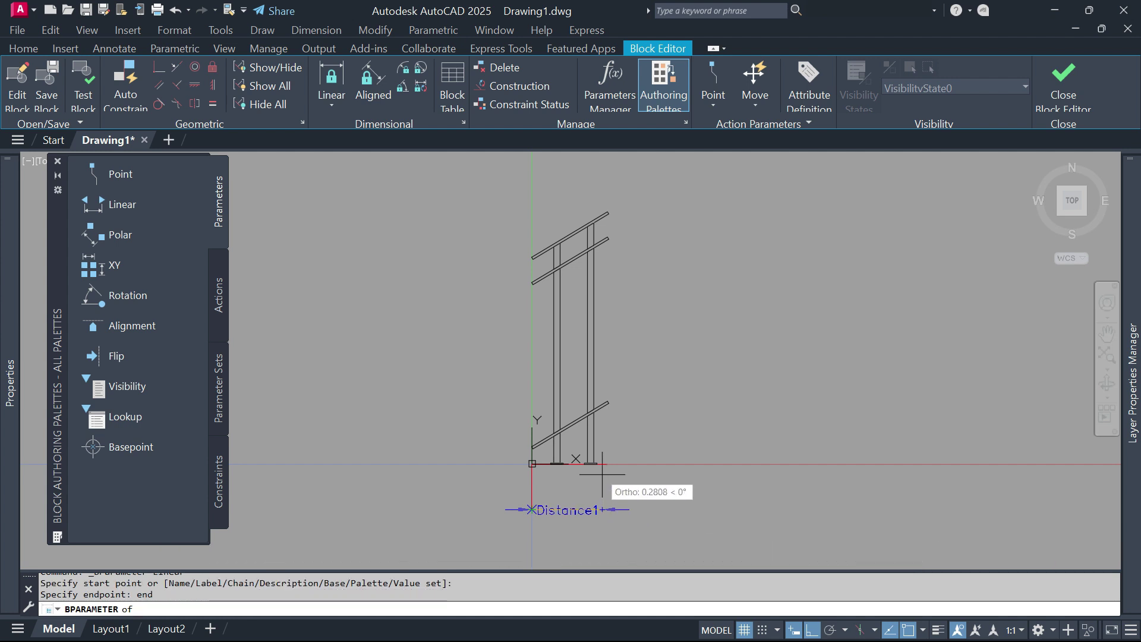
{"action": "left_click", "coordinate": [608, 463]}
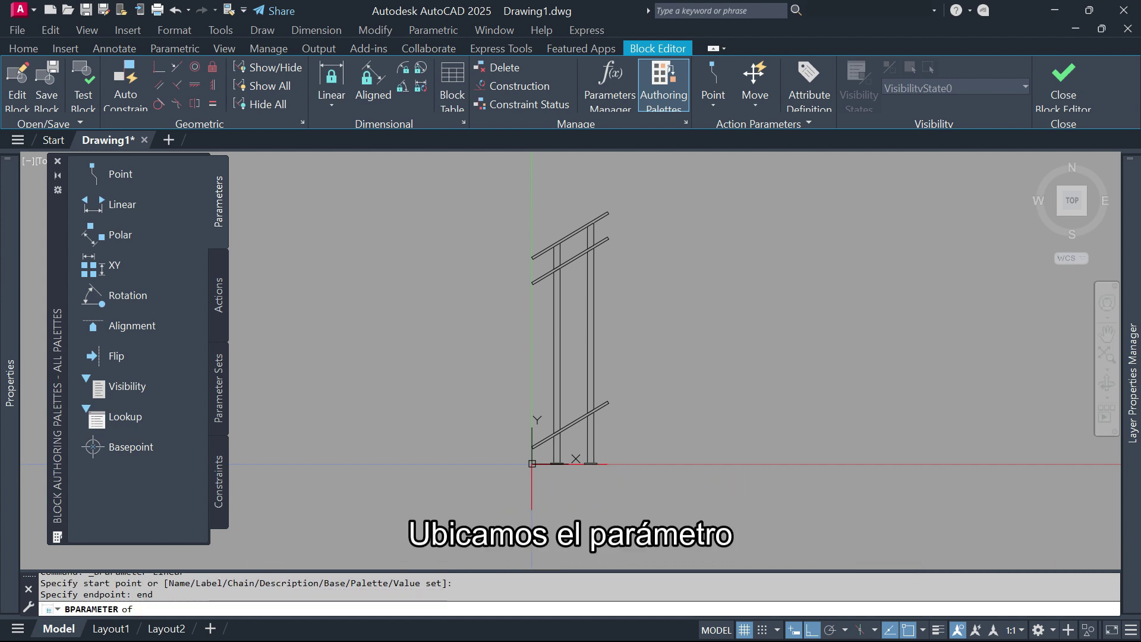
{"action": "left_click", "coordinate": [616, 496]}
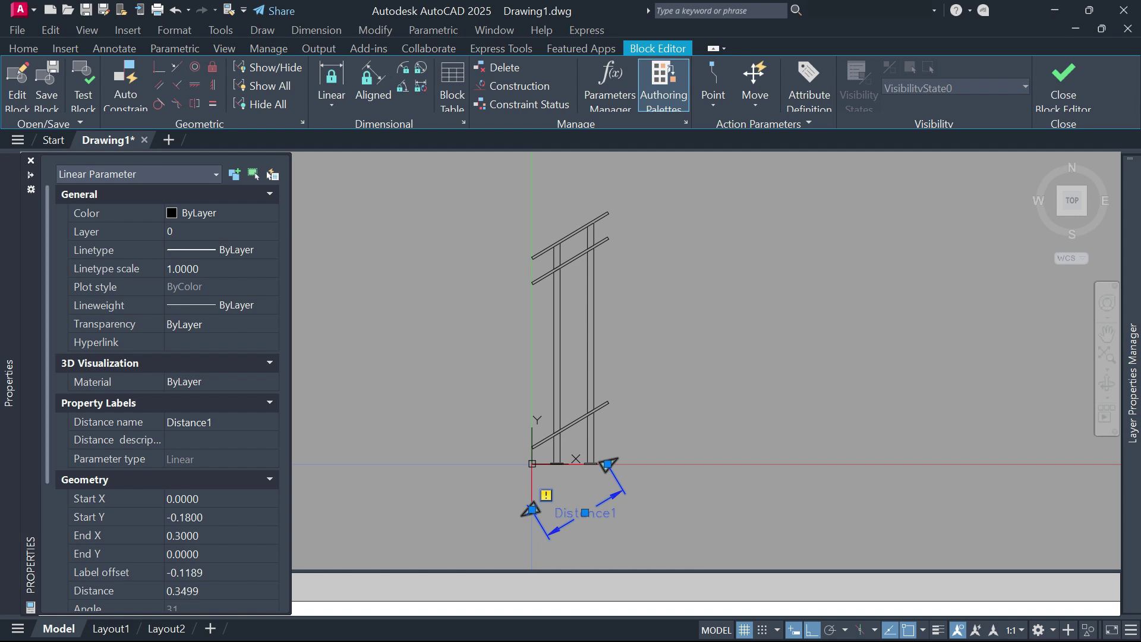
Step: Set Distance1's Number of Grips to 1 in Properties
{"action": "scroll", "coordinate": [166, 380], "scroll_direction": "down", "scroll_amount": 3}
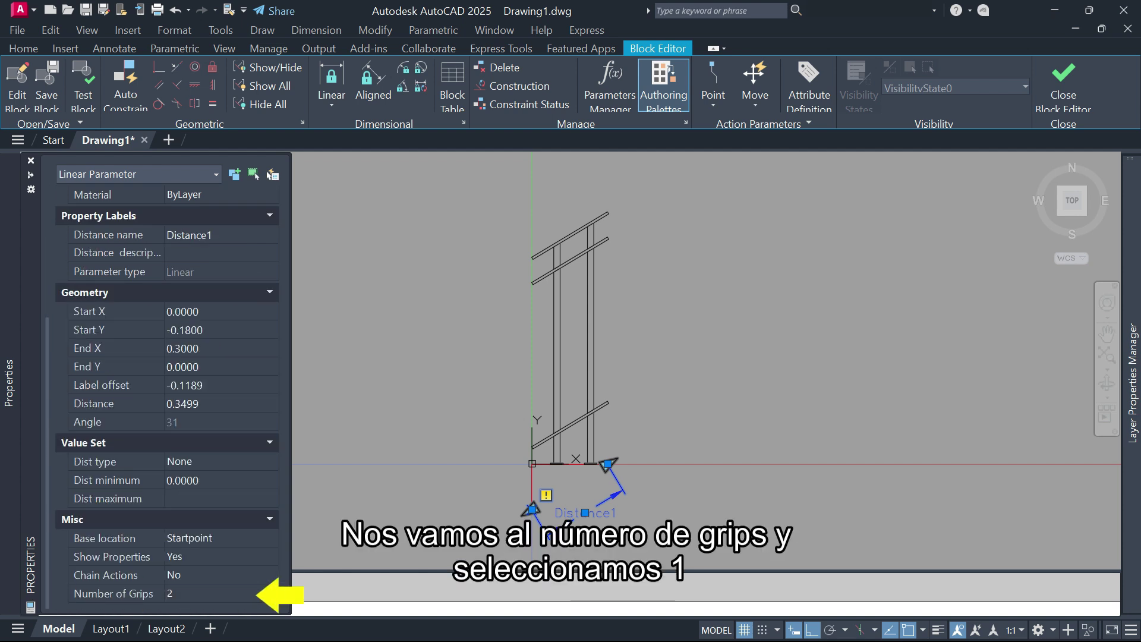
{"action": "left_click", "coordinate": [219, 593]}
{"action": "left_click", "coordinate": [273, 593]}
{"action": "left_click", "coordinate": [208, 574]}
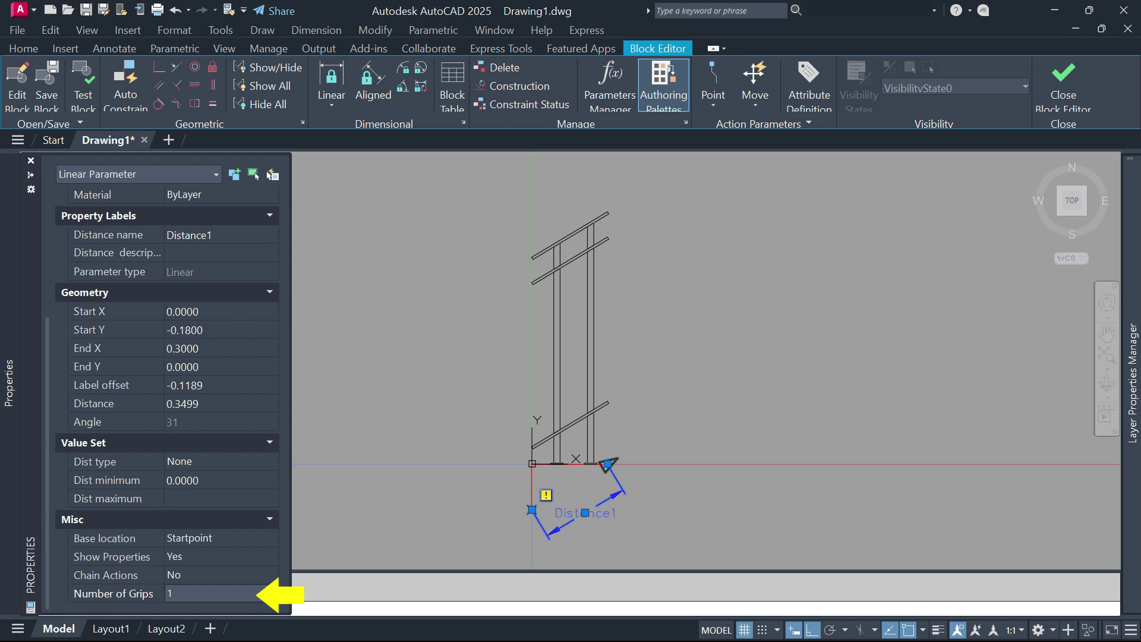
{"action": "key", "text": "Escape"}
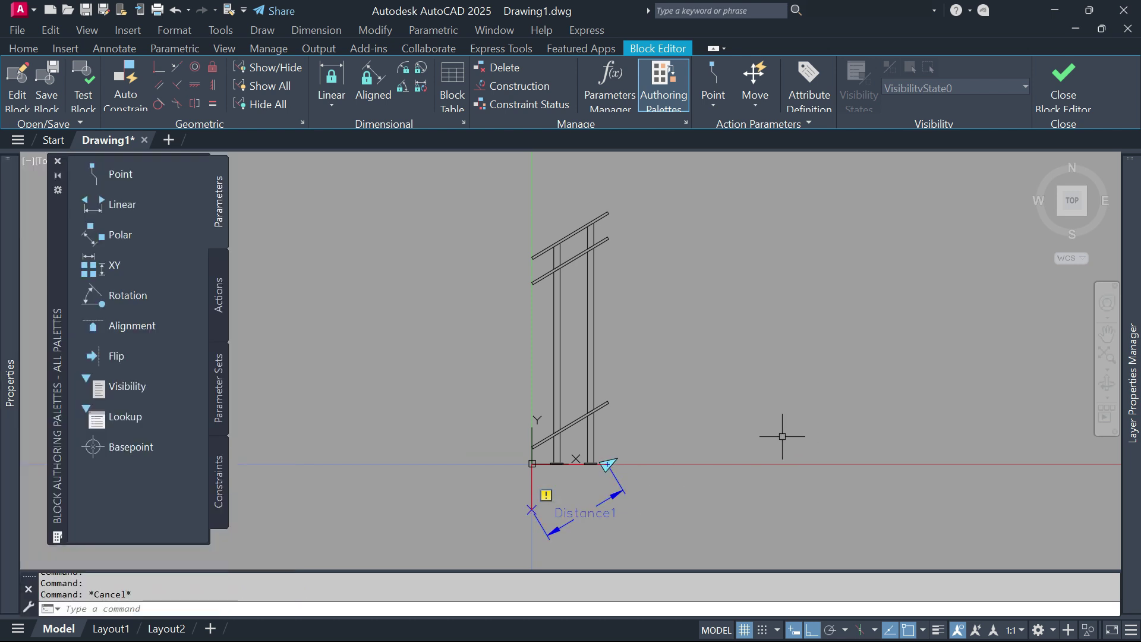
Step: Add an Array action linked to Distance1, selecting the eight railing posts
{"action": "left_click", "coordinate": [223, 279]}
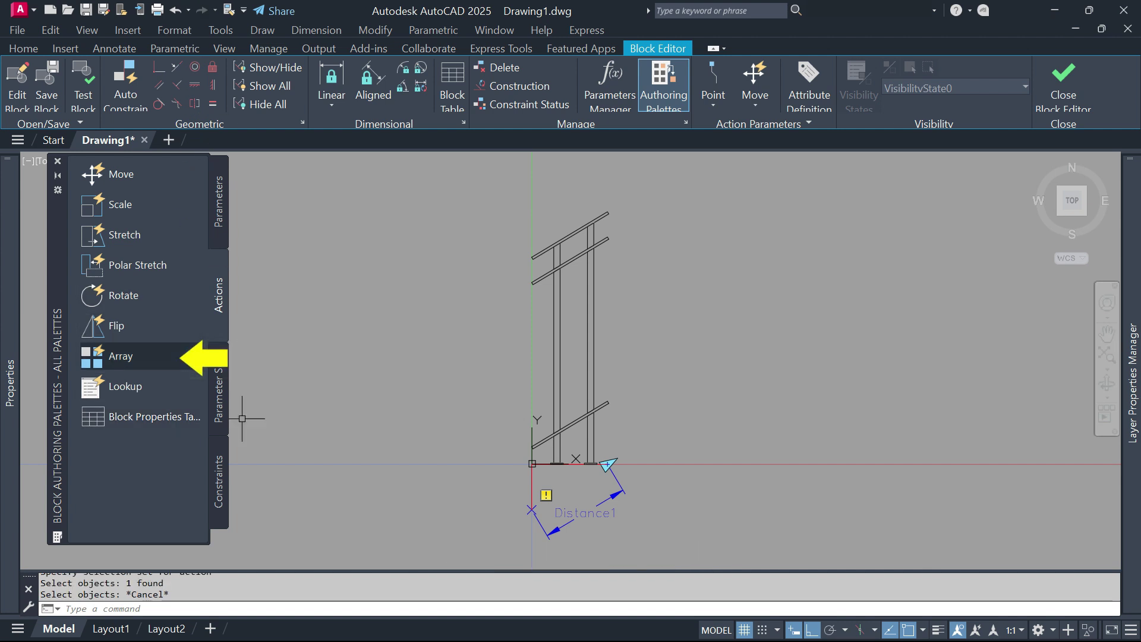
{"action": "left_click", "coordinate": [122, 356]}
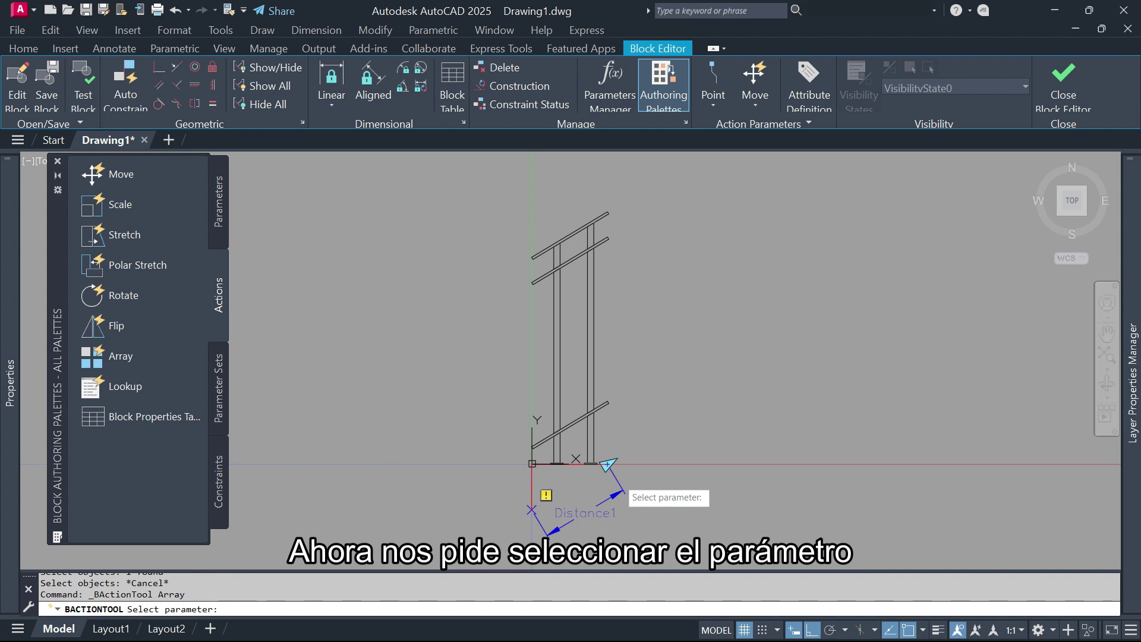
{"action": "left_click", "coordinate": [619, 481]}
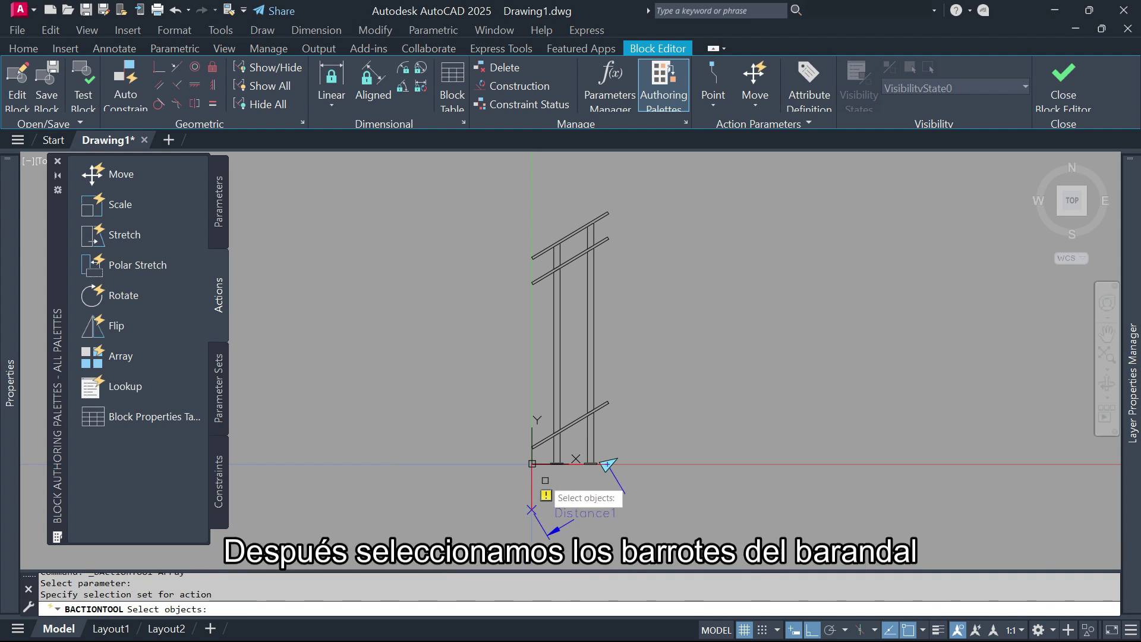
{"action": "left_click", "coordinate": [545, 480]}
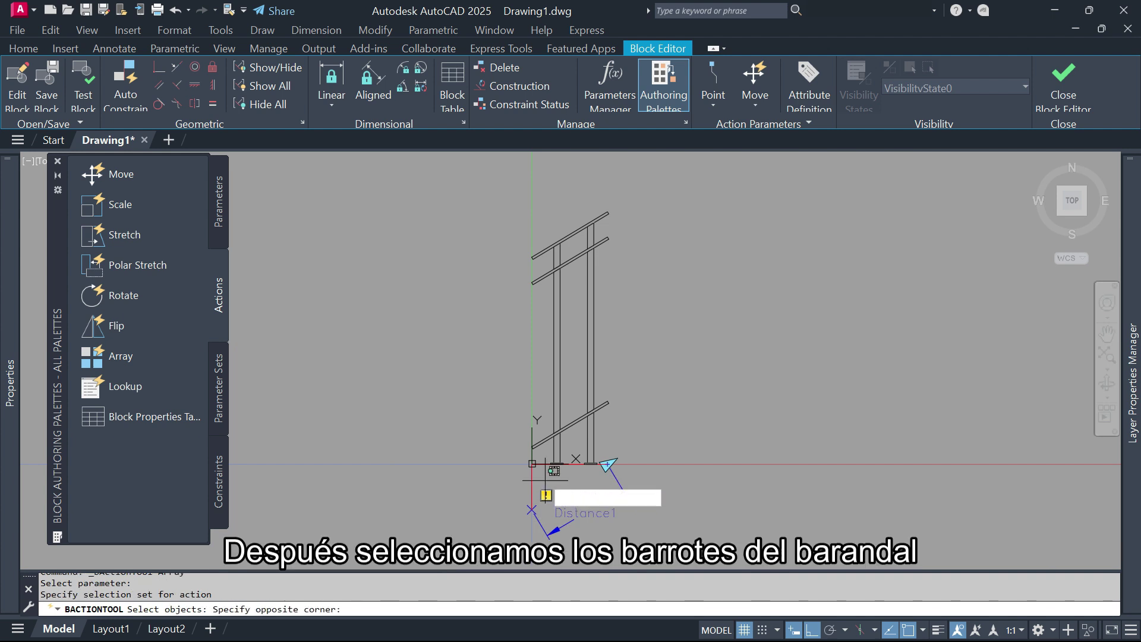
{"action": "left_click", "coordinate": [598, 205]}
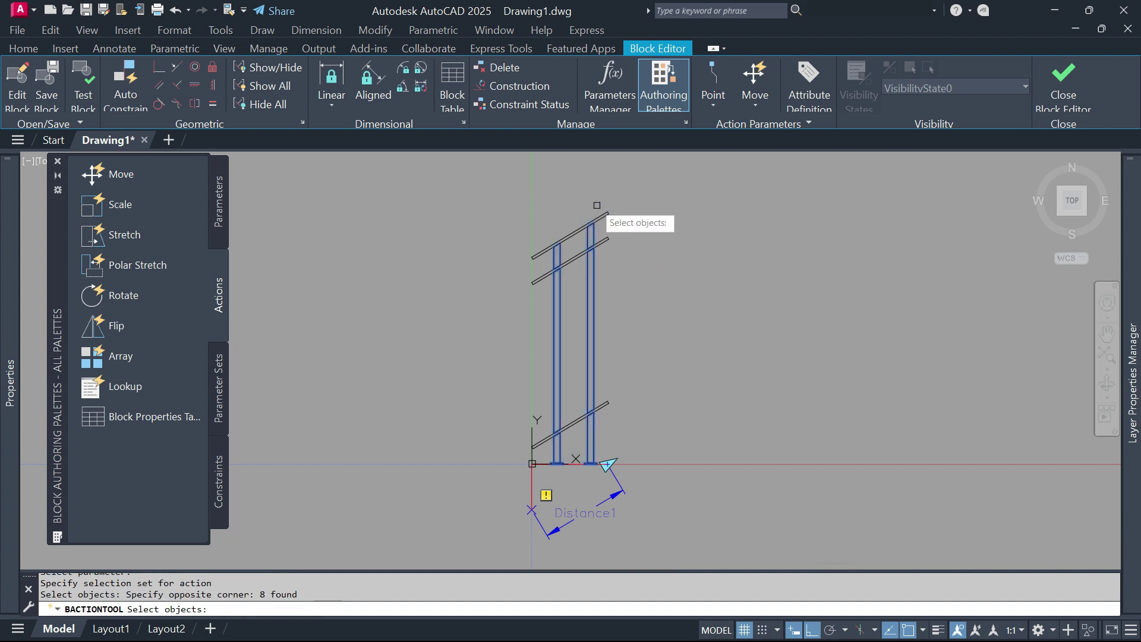
{"action": "key", "text": "Return"}
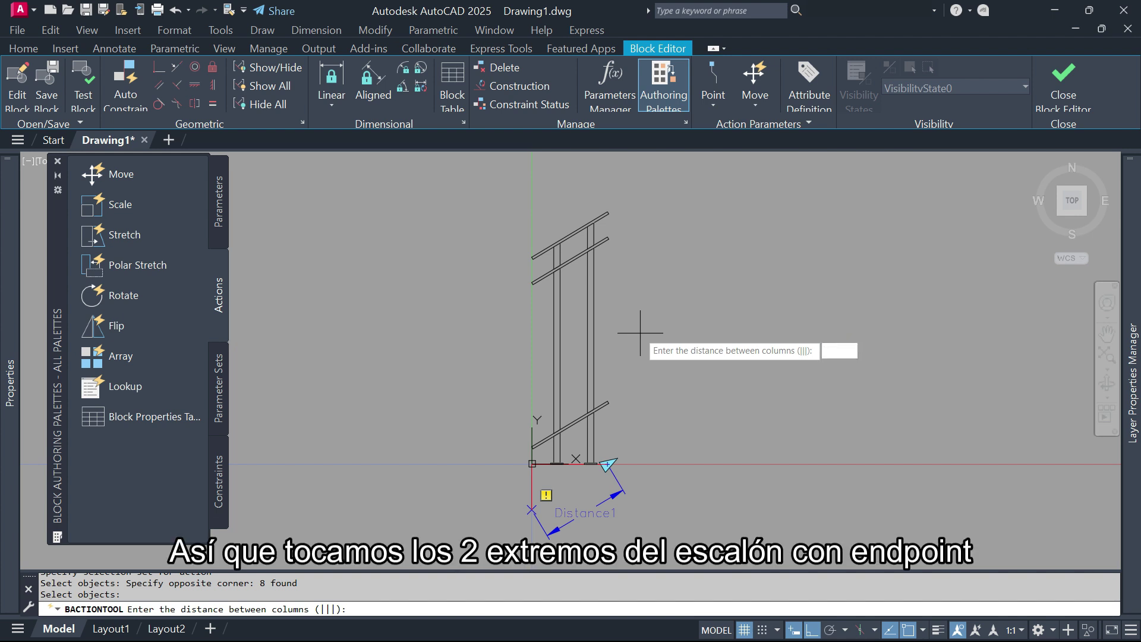
Step: Set the array column spacing by snapping to both endpoints of the step
{"action": "type", "text": "end"}
{"action": "key", "text": "Return"}
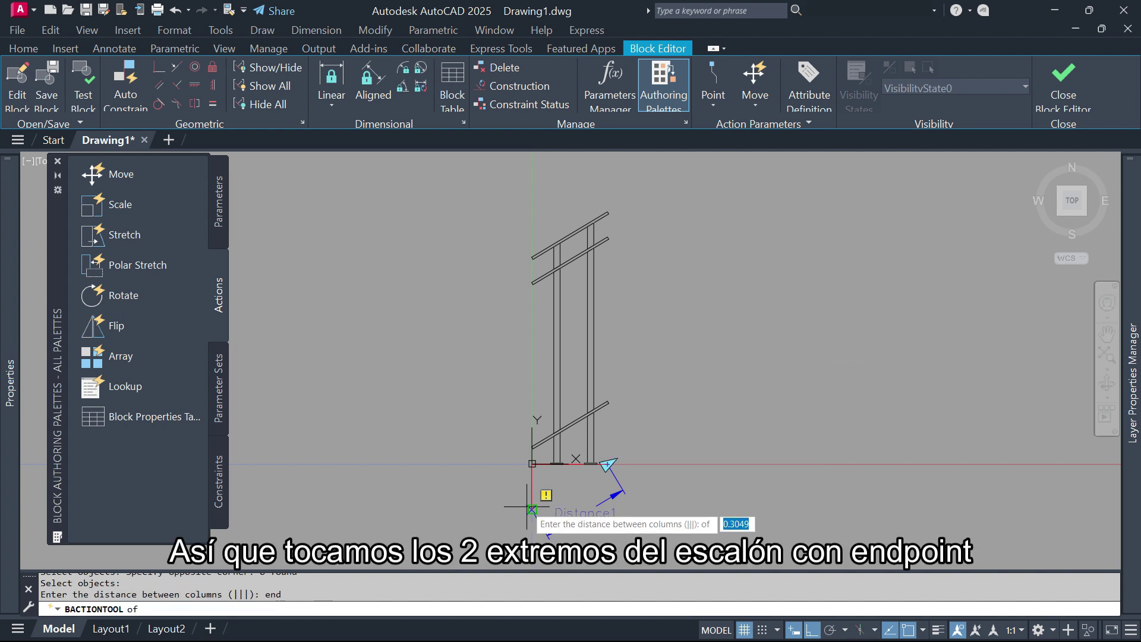
{"action": "left_click", "coordinate": [532, 509]}
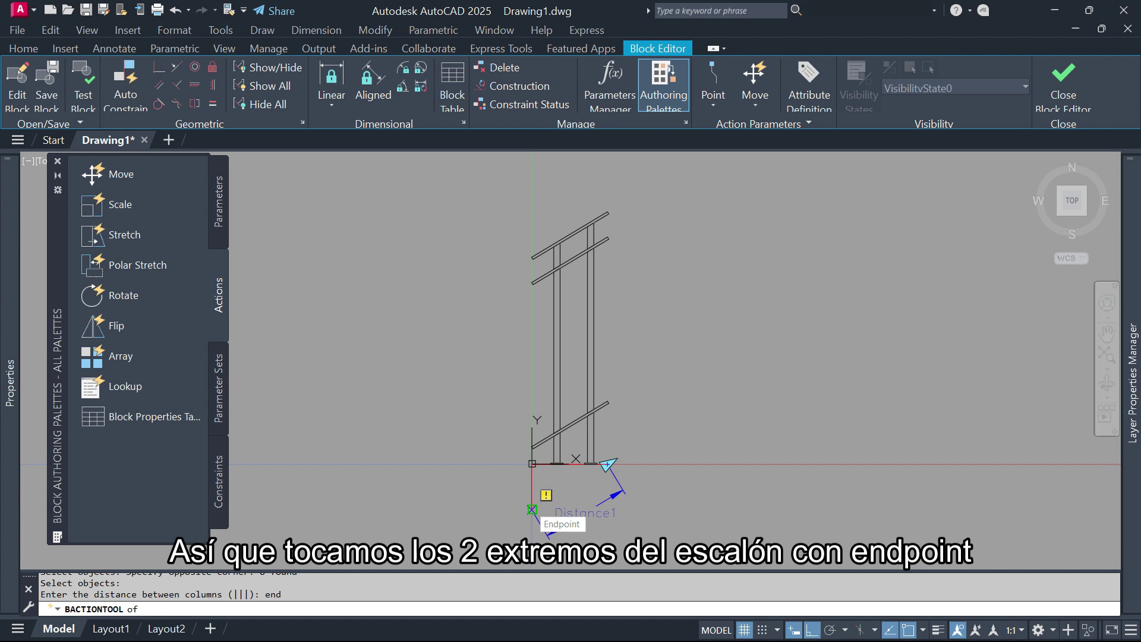
{"action": "left_click", "coordinate": [532, 509]}
{"action": "type", "text": "end"}
{"action": "key", "text": "Return"}
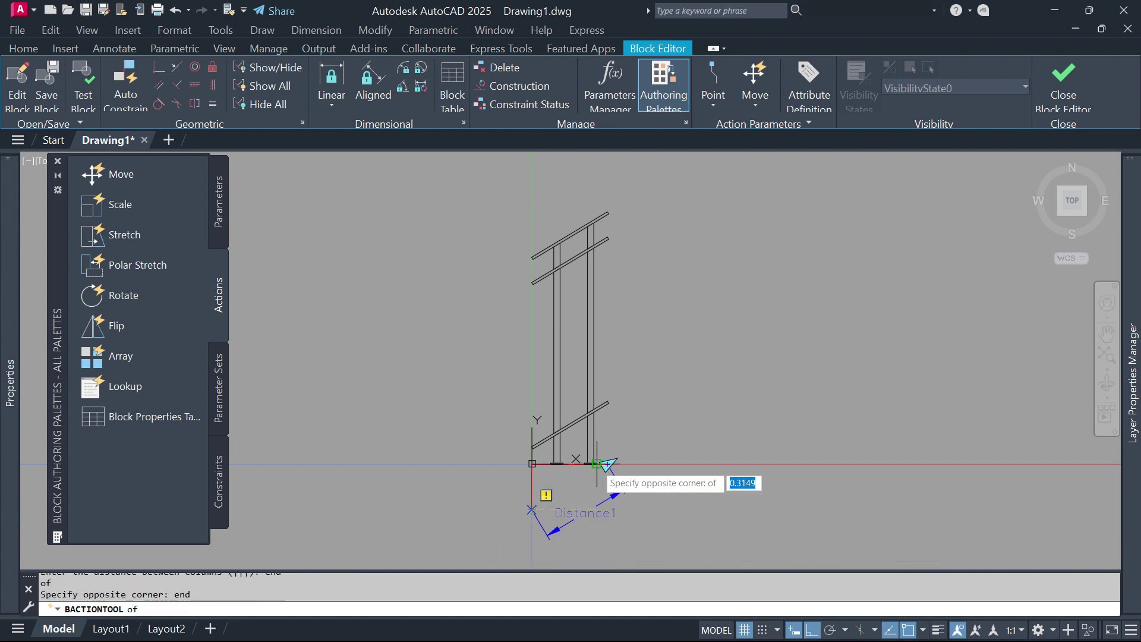
{"action": "left_click", "coordinate": [606, 464]}
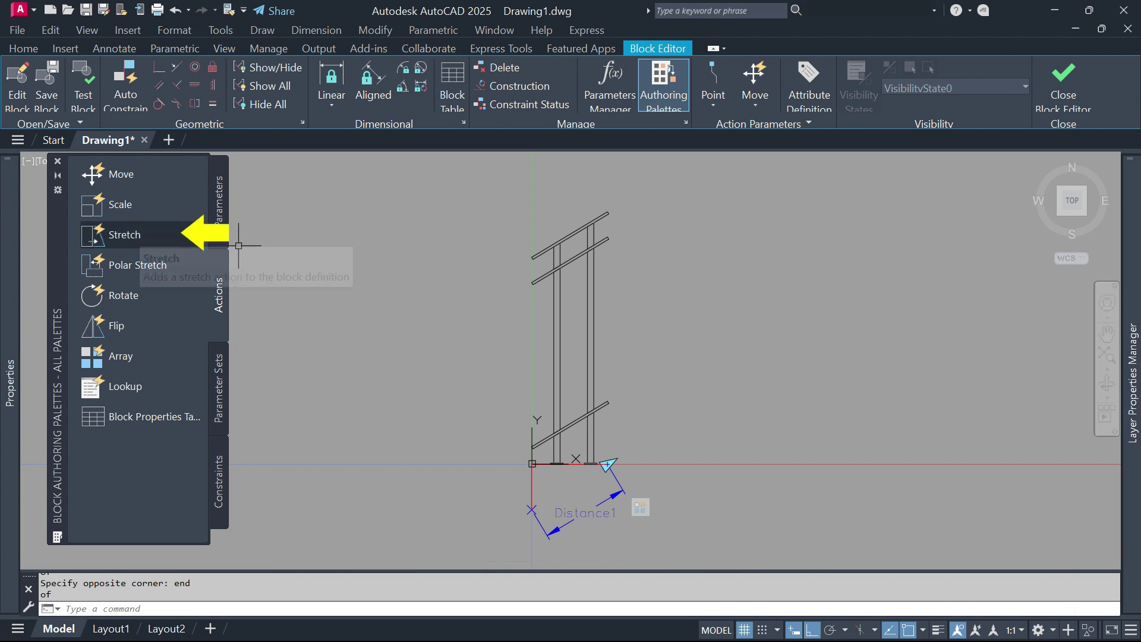
Step: Add a Stretch action at Distance1's end point, framing and selecting the railing's four right-end objects
{"action": "left_click", "coordinate": [121, 234]}
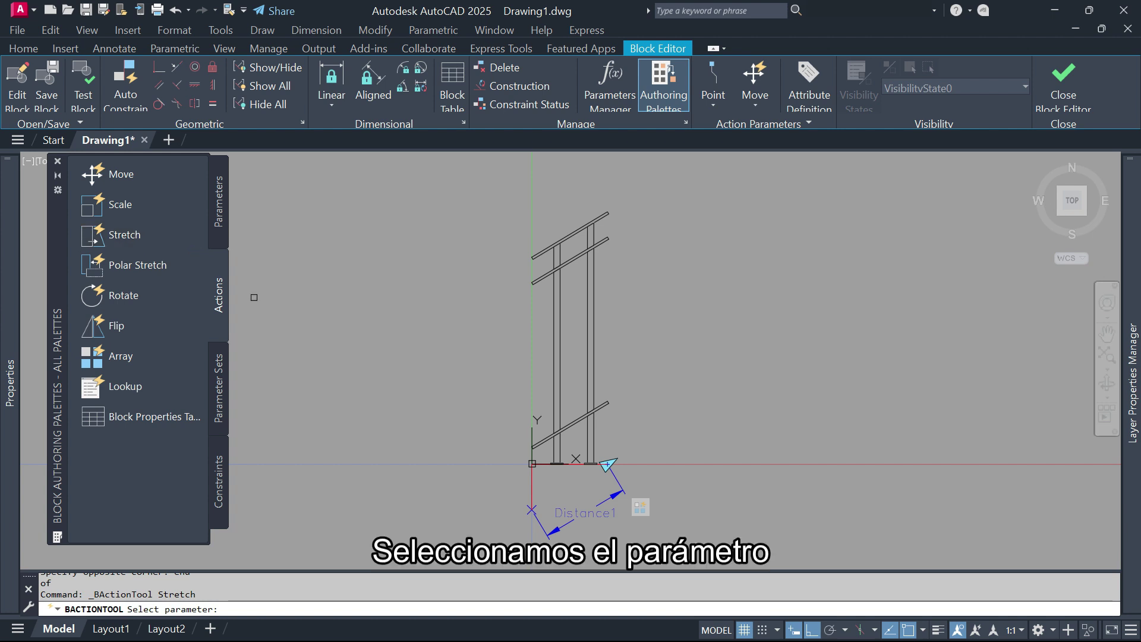
{"action": "left_click", "coordinate": [623, 493]}
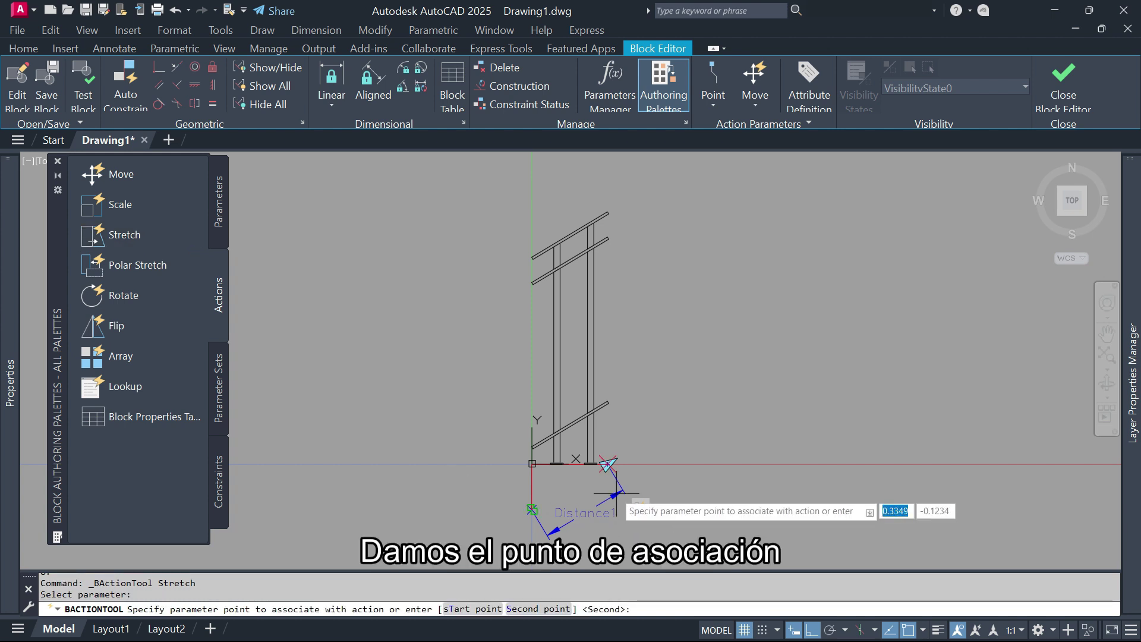
{"action": "left_click", "coordinate": [608, 464]}
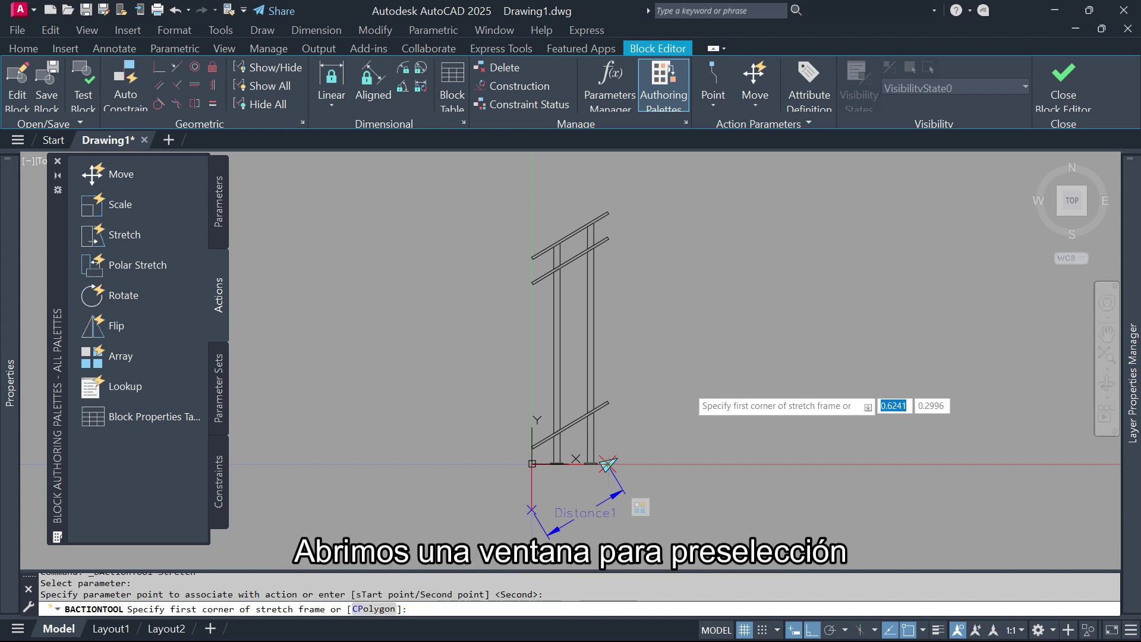
{"action": "key", "text": "F3"}
{"action": "left_click", "coordinate": [656, 182]}
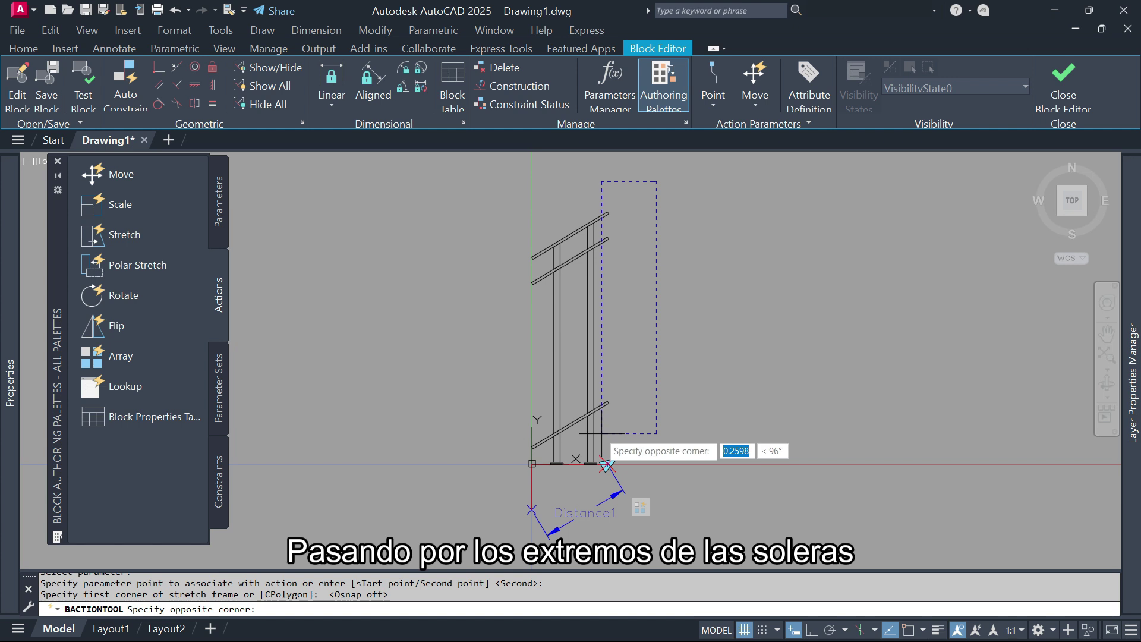
{"action": "left_click", "coordinate": [599, 434]}
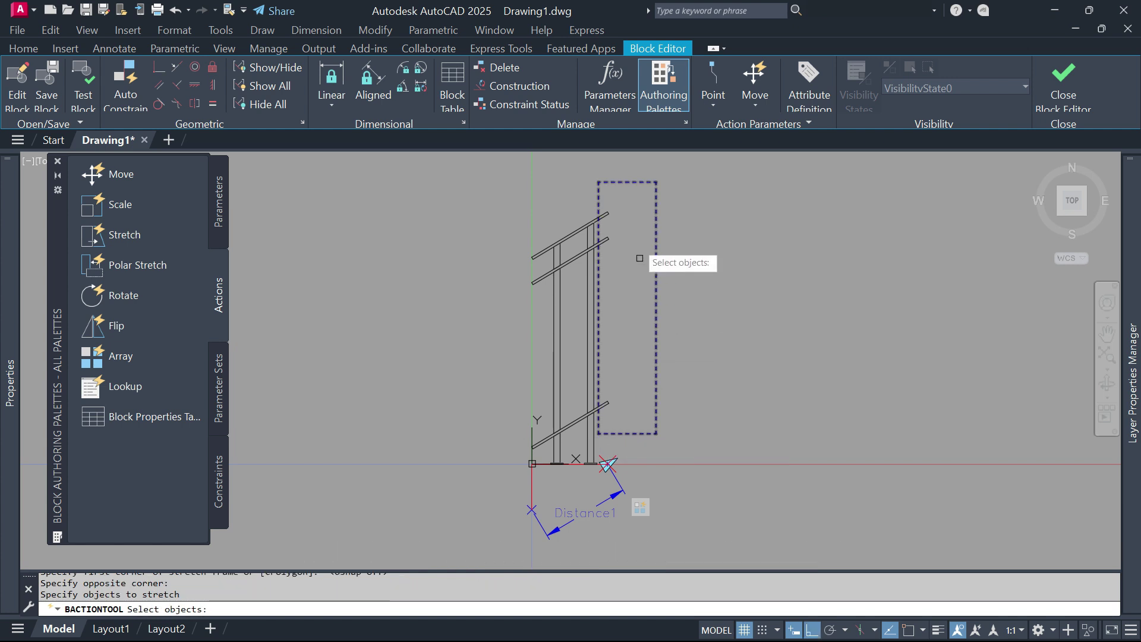
{"action": "left_click", "coordinate": [636, 195]}
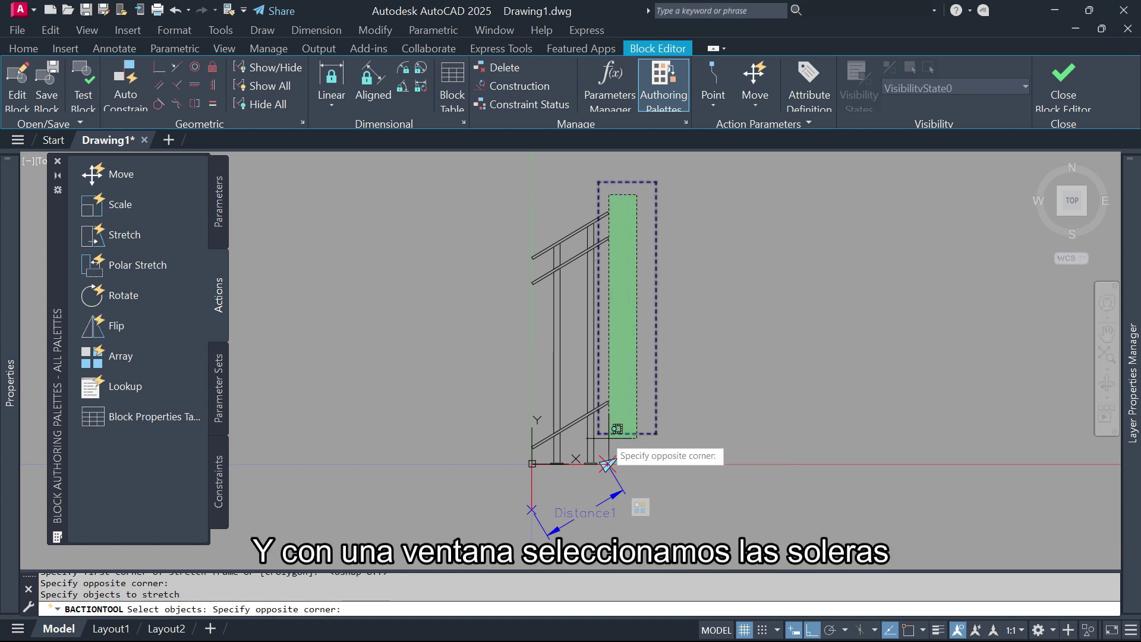
{"action": "left_click", "coordinate": [606, 464]}
{"action": "key", "text": "Return"}
{"action": "type", "text": "E"}
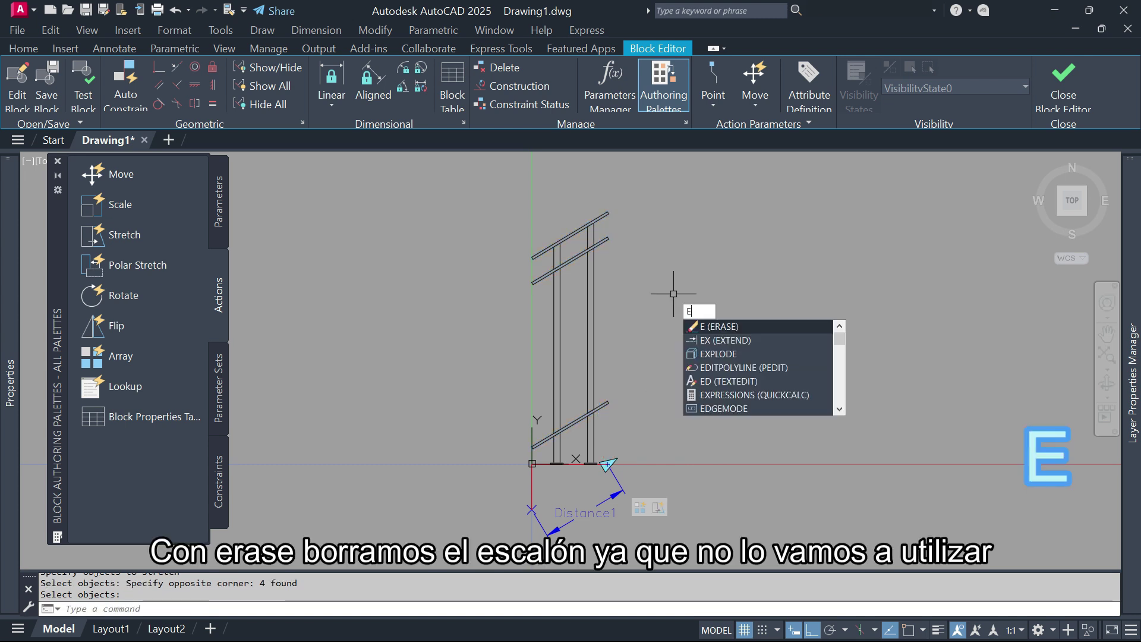
Step: Erase the unused step outline from the Barandal block
{"action": "key", "text": "Return"}
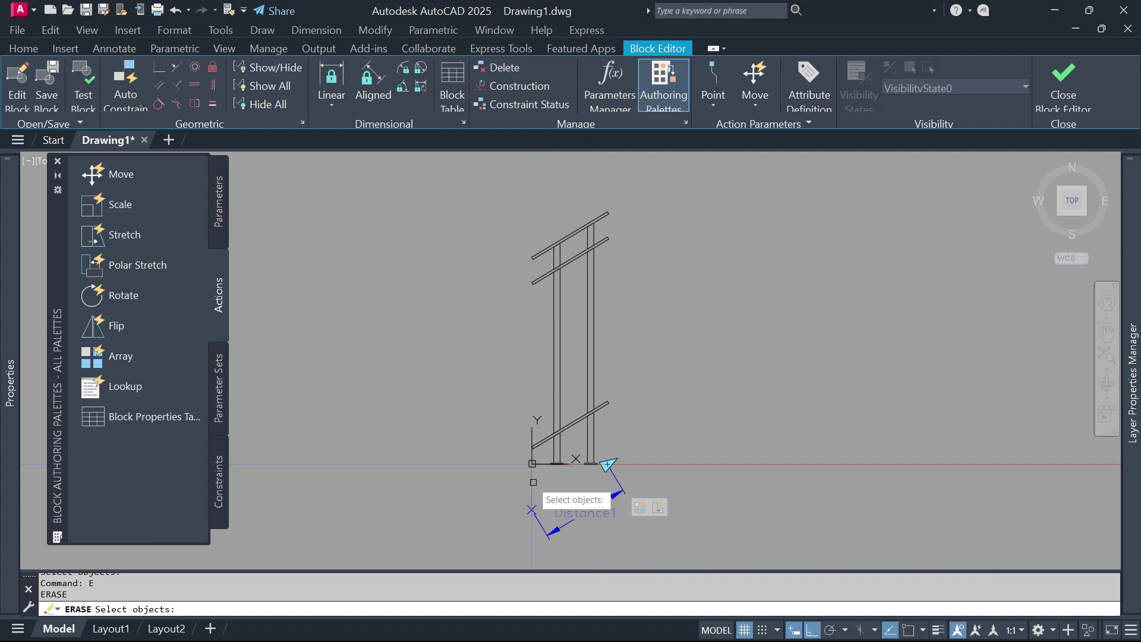
{"action": "key", "text": "Return"}
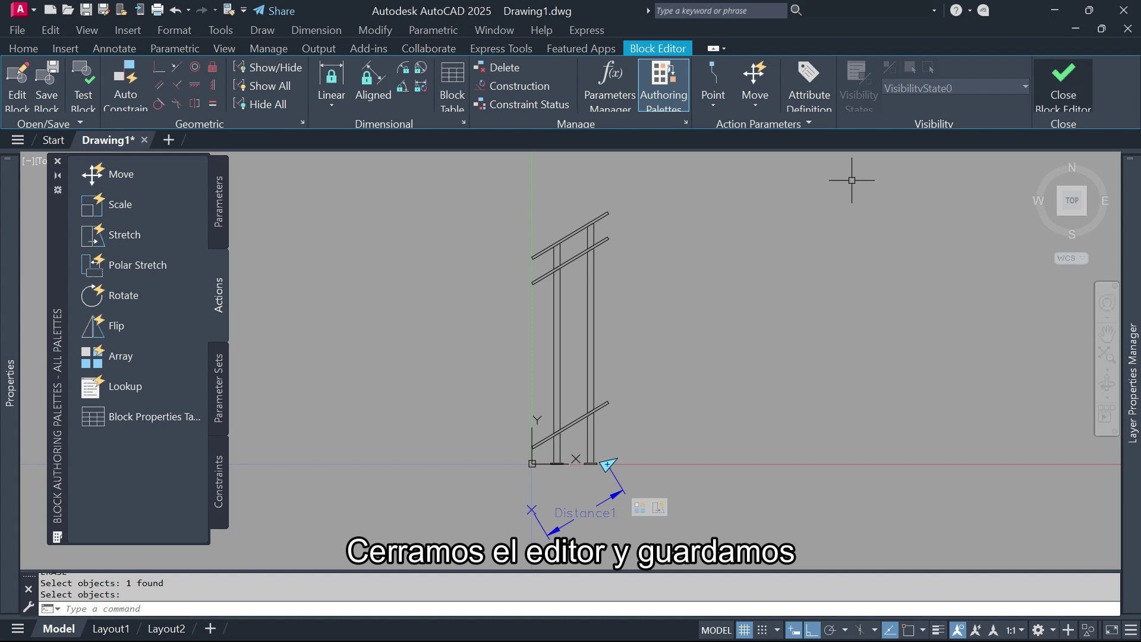
Step: Close the Block Editor saving the Barandal changes, and select the railing
{"action": "left_click", "coordinate": [1063, 86]}
{"action": "left_click", "coordinate": [495, 309]}
{"action": "left_click", "coordinate": [586, 345]}
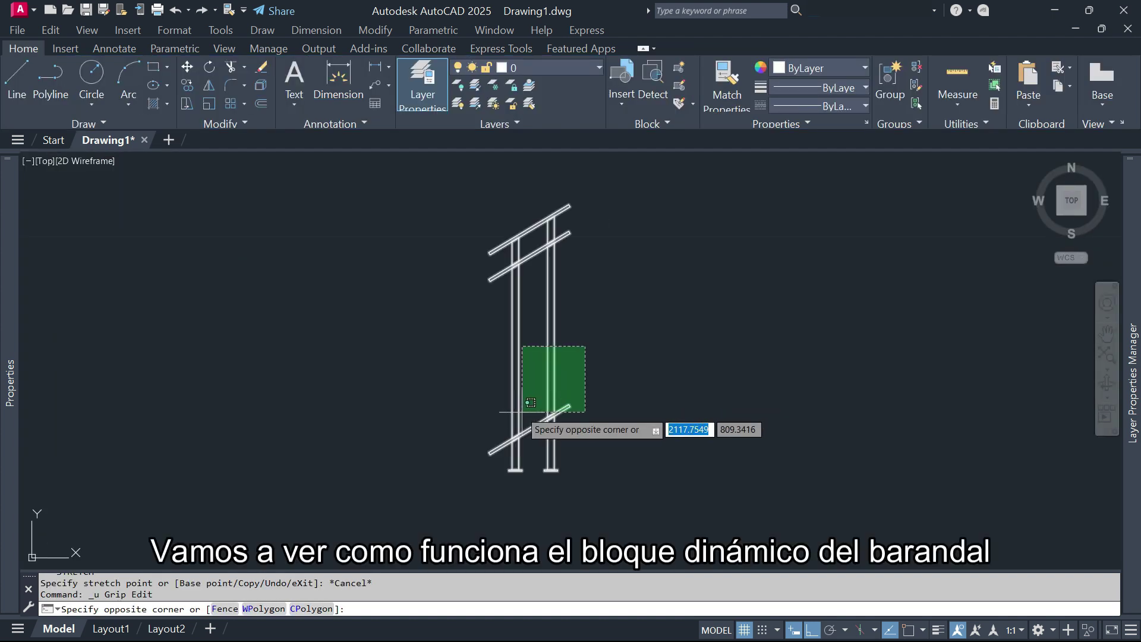
{"action": "left_click", "coordinate": [523, 411]}
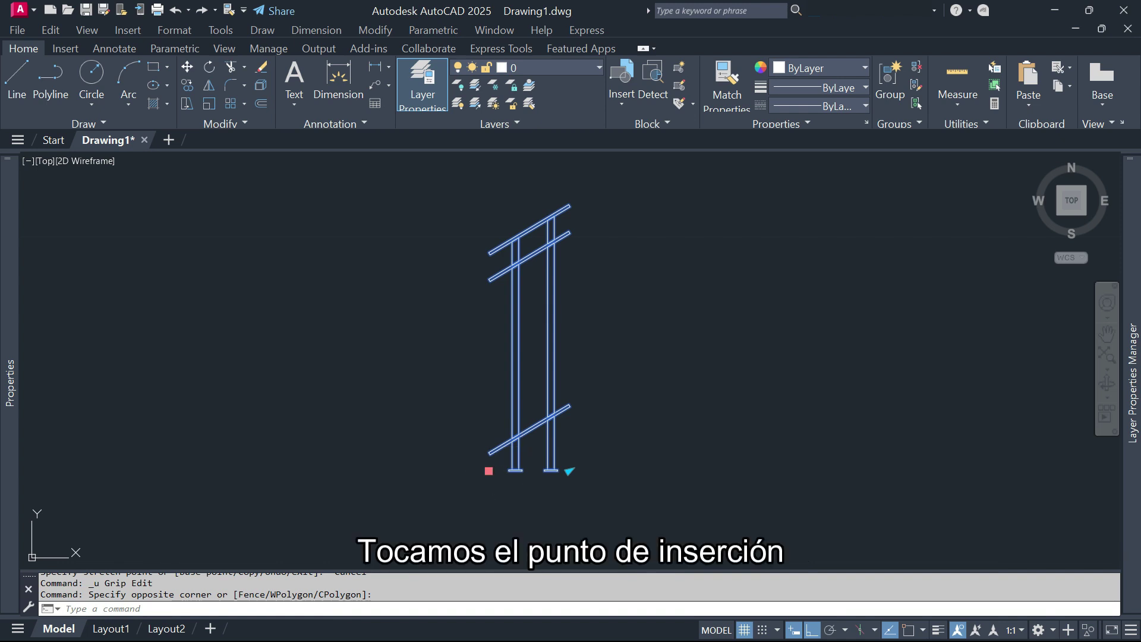
Step: Move the railing by its insertion grip onto the bottom step's corner with Osnap on
{"action": "left_click", "coordinate": [489, 470]}
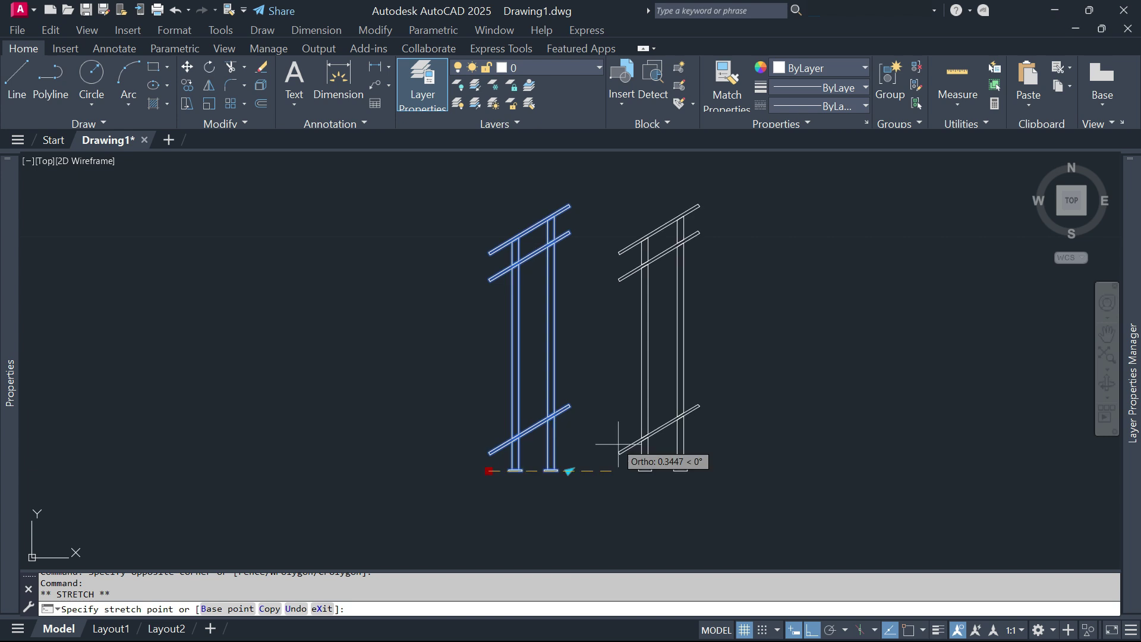
{"action": "scroll", "coordinate": [675, 389], "scroll_direction": "down", "scroll_amount": 8}
{"action": "middle_click_drag", "start_coordinate": [834, 397], "coordinate": [394, 395]}
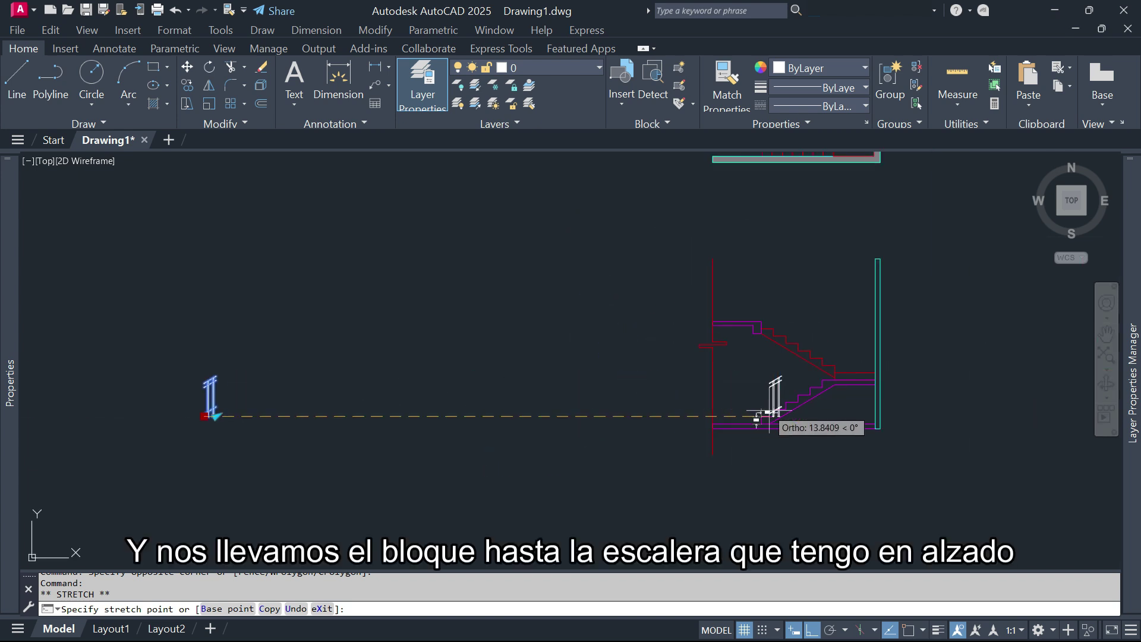
{"action": "scroll", "coordinate": [756, 419], "scroll_direction": "up", "scroll_amount": 4}
{"action": "scroll", "coordinate": [739, 426], "scroll_direction": "up", "scroll_amount": 5}
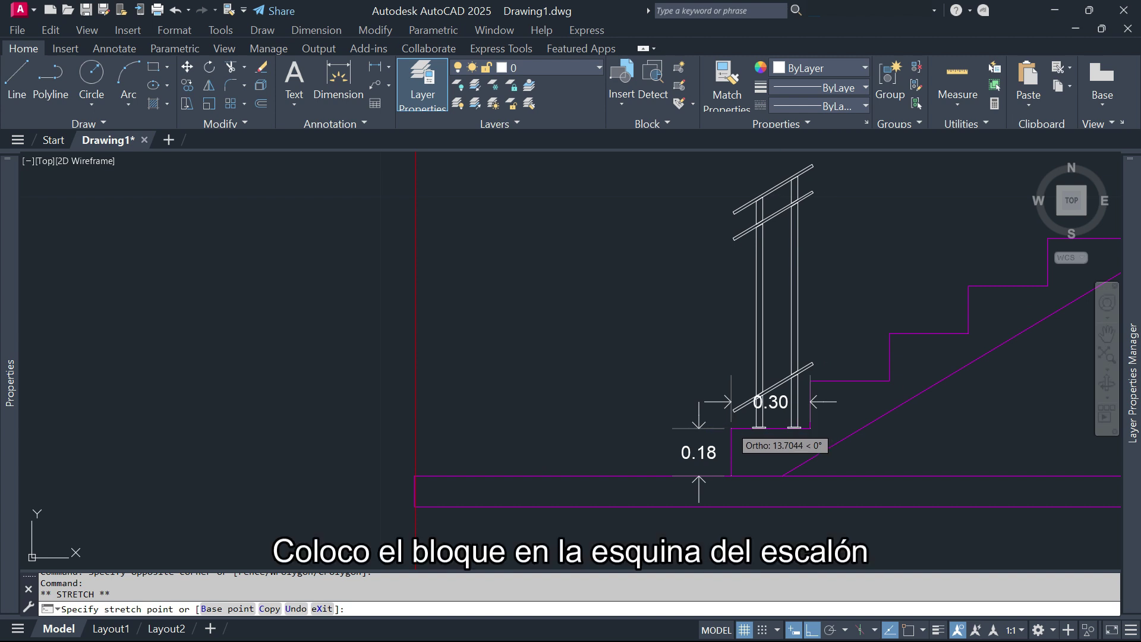
{"action": "key", "text": "F3"}
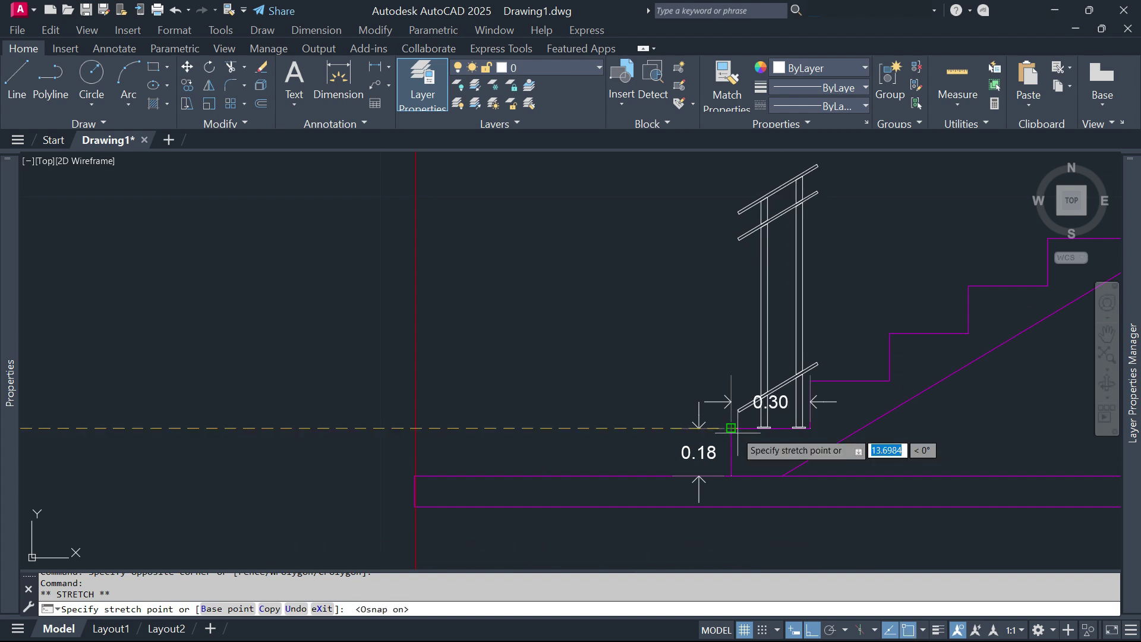
{"action": "left_click", "coordinate": [731, 428]}
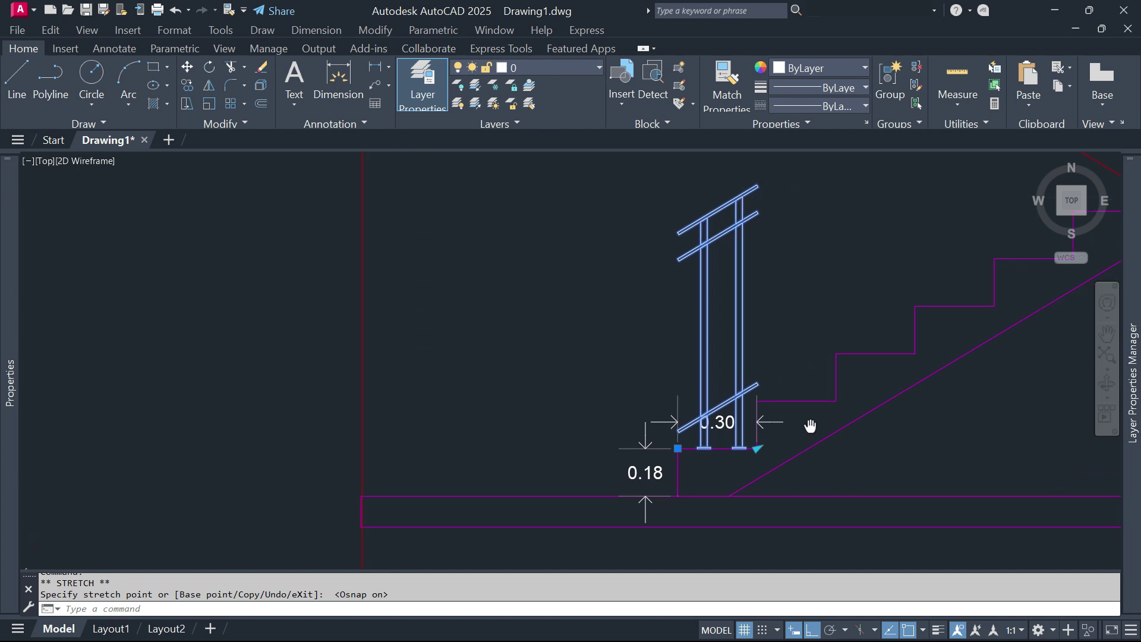
{"action": "middle_click_drag", "start_coordinate": [870, 404], "coordinate": [776, 441]}
{"action": "key", "text": "Escape"}
Step: Erase the 0.30 and 0.18 stair dimensions
{"action": "type", "text": "E"}
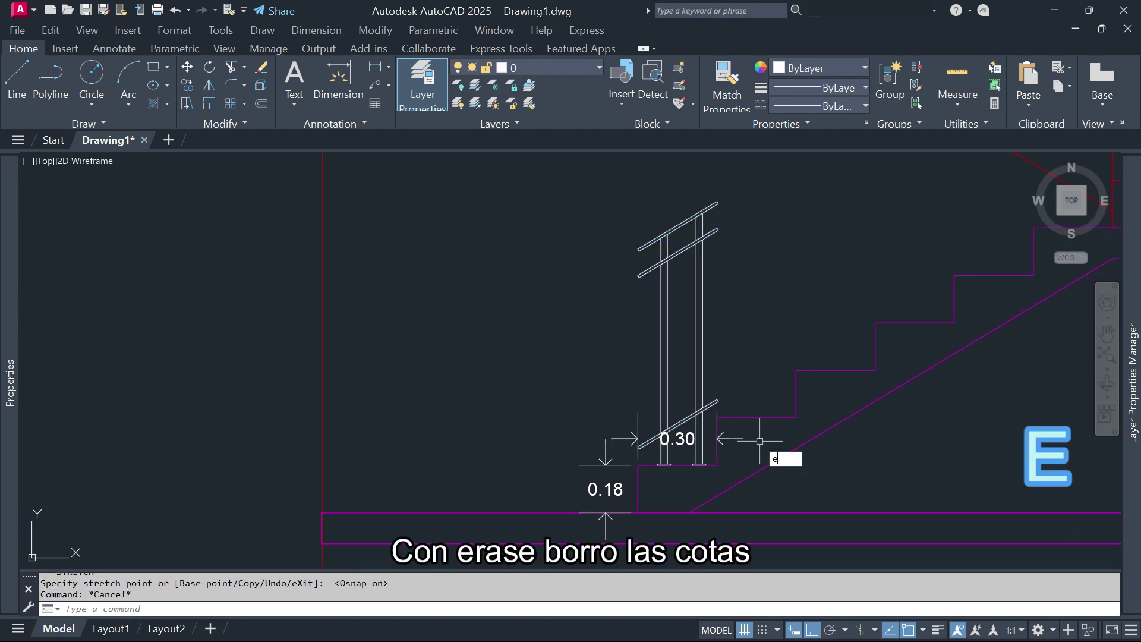
{"action": "key", "text": "Return"}
{"action": "left_click", "coordinate": [726, 440]}
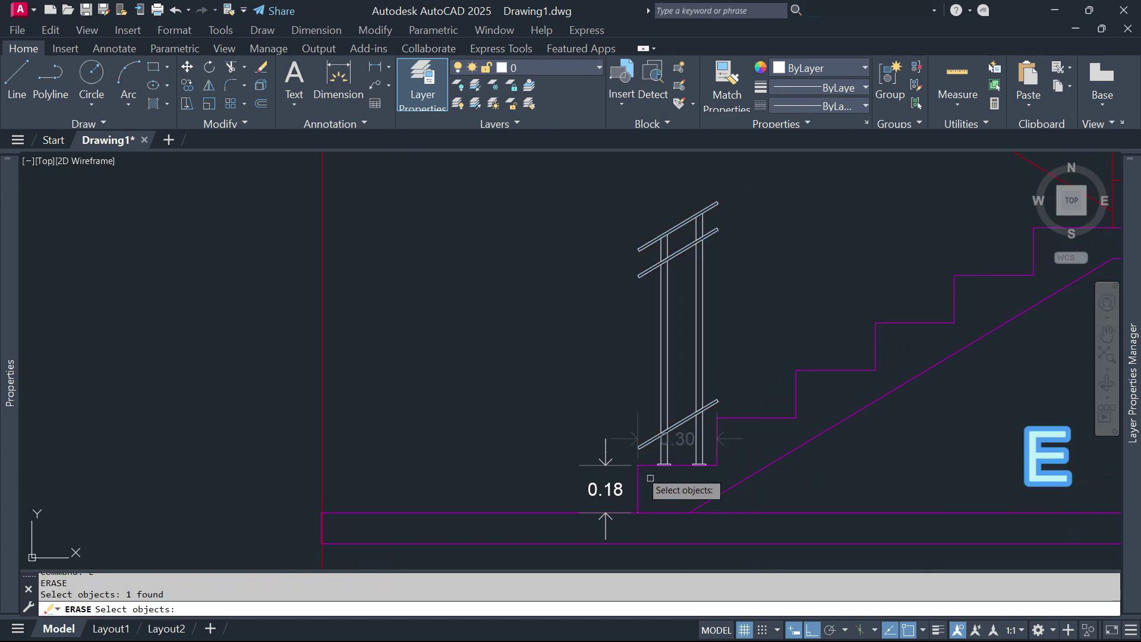
{"action": "left_click", "coordinate": [606, 452]}
{"action": "scroll", "coordinate": [815, 408], "scroll_direction": "down", "scroll_amount": 2}
{"action": "scroll", "coordinate": [652, 466], "scroll_direction": "down", "scroll_amount": 2}
{"action": "scroll", "coordinate": [779, 449], "scroll_direction": "down", "scroll_amount": 2}
{"action": "mouse_move", "coordinate": [779, 448]}
{"action": "middle_mouse_down"}
{"action": "mouse_move", "coordinate": [614, 463]}
{"action": "mouse_move", "coordinate": [628, 460]}
{"action": "middle_mouse_up"}
{"action": "key", "text": "Return"}
Step: Stretch the railing by its stretch grip up the lower flight to the landing
{"action": "left_click", "coordinate": [543, 448]}
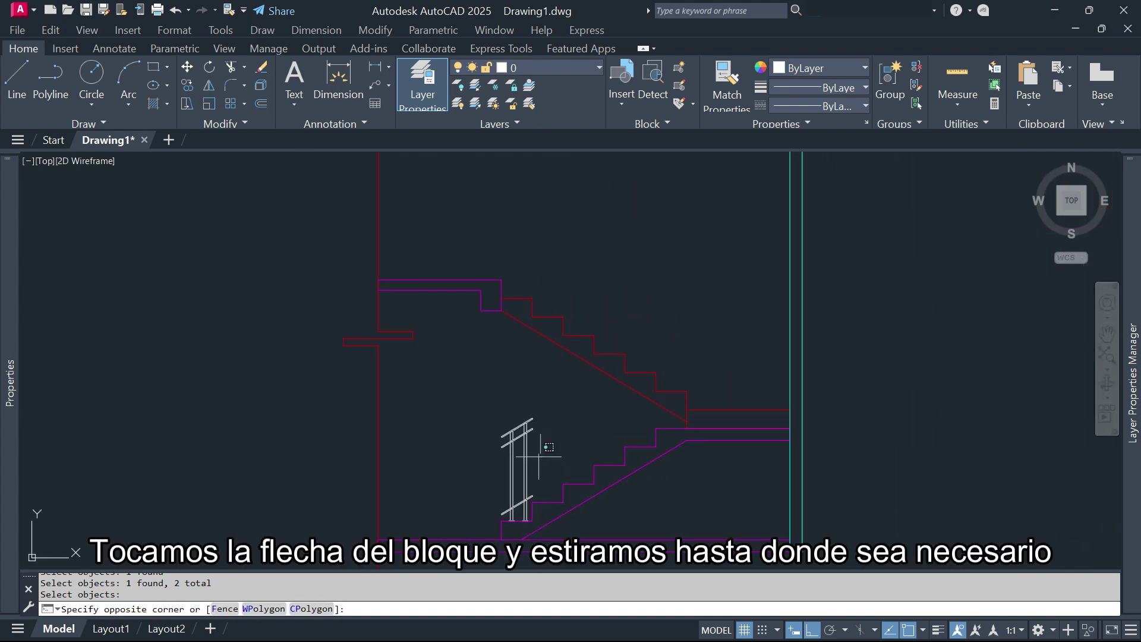
{"action": "left_click", "coordinate": [532, 521]}
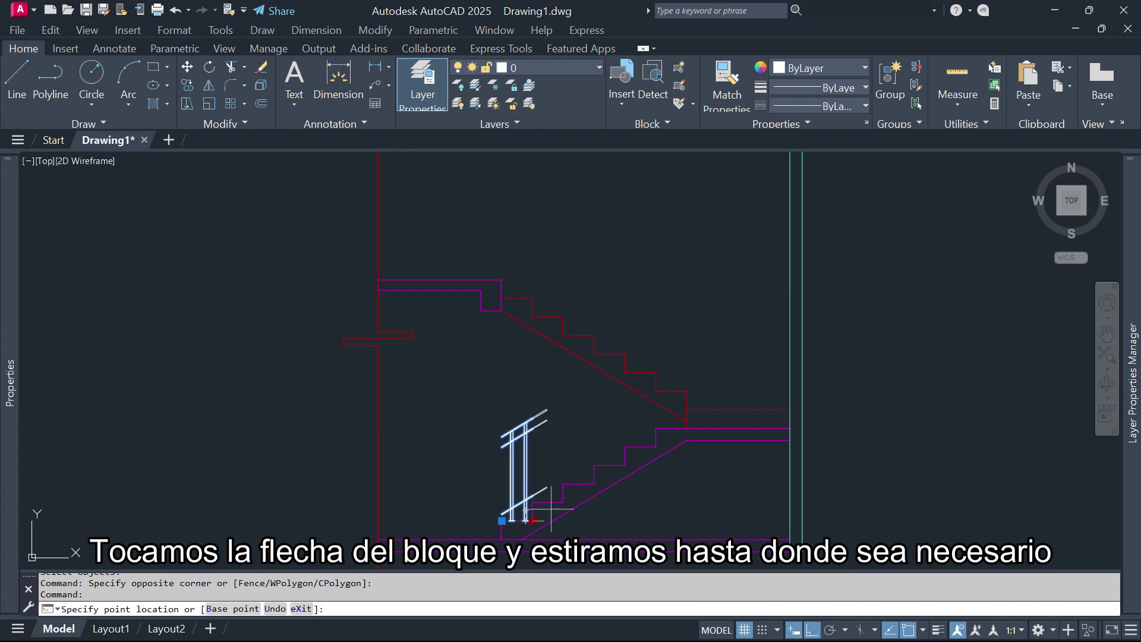
{"action": "left_click", "coordinate": [687, 428]}
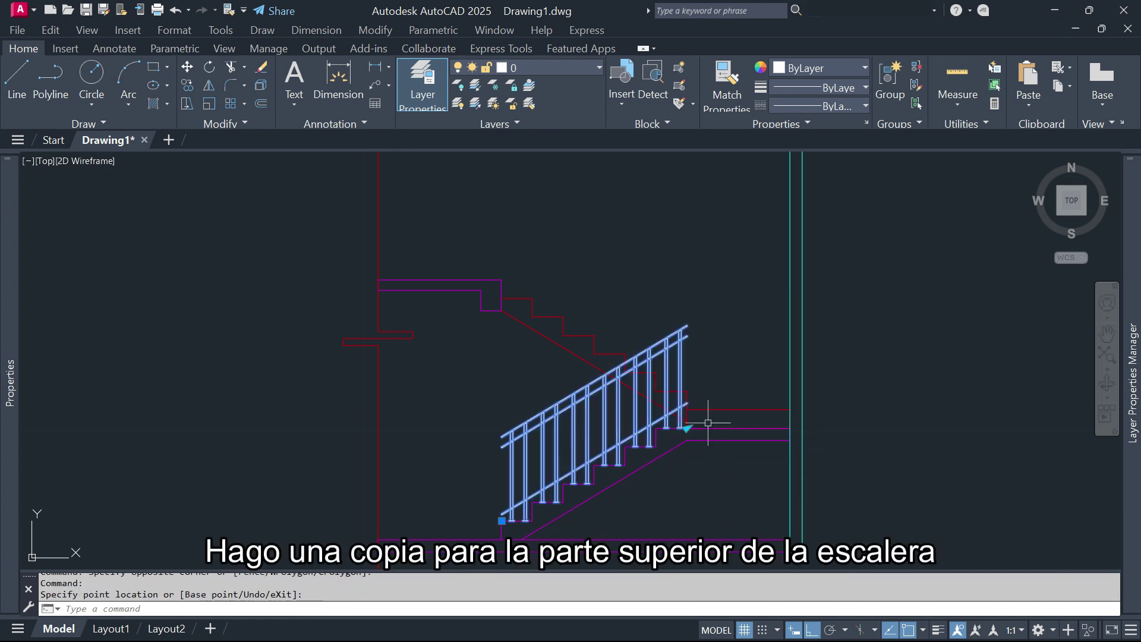
{"action": "type", "text": "c"}
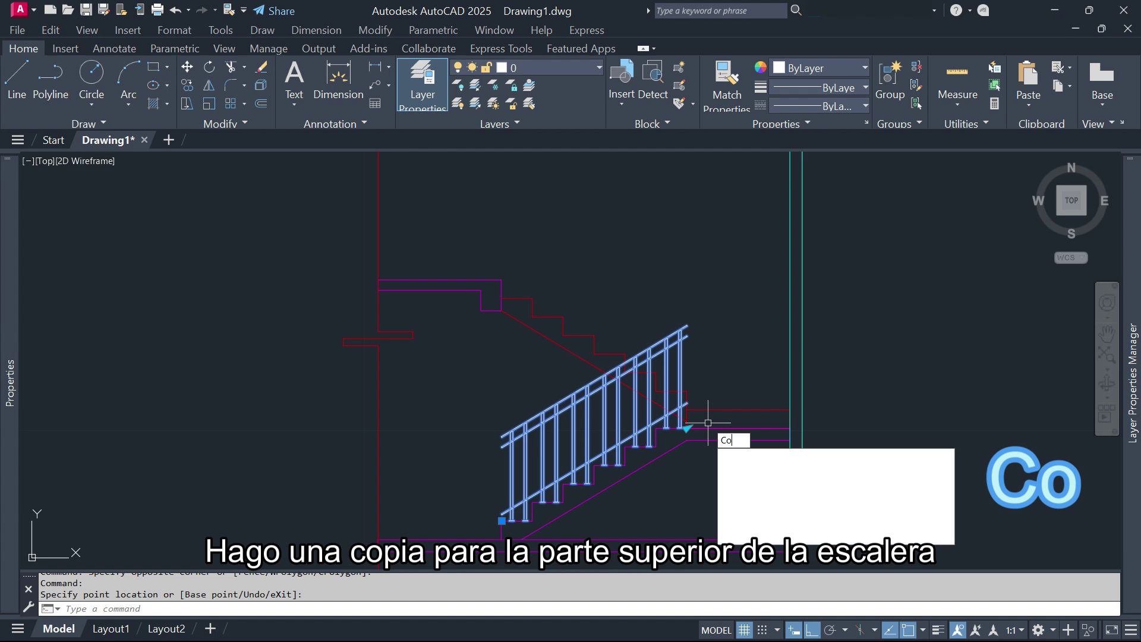
{"action": "type", "text": "o"}
Step: Copy the railing straight up over the upper flight
{"action": "key", "text": "Return"}
{"action": "left_click", "coordinate": [718, 354]}
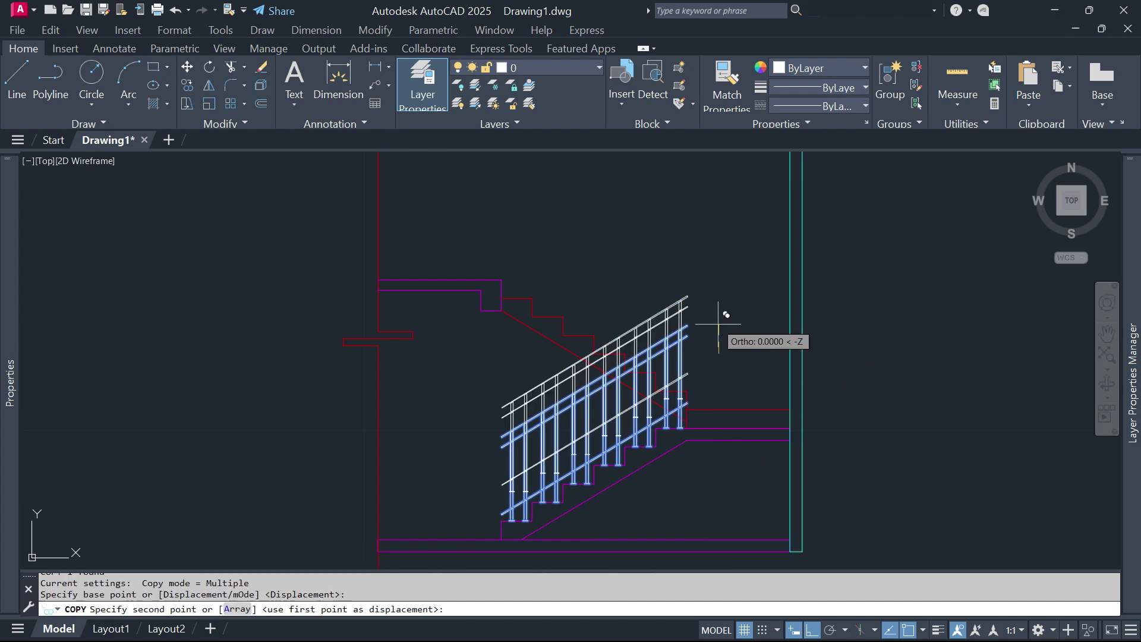
{"action": "left_click", "coordinate": [718, 226]}
{"action": "key", "text": "Escape"}
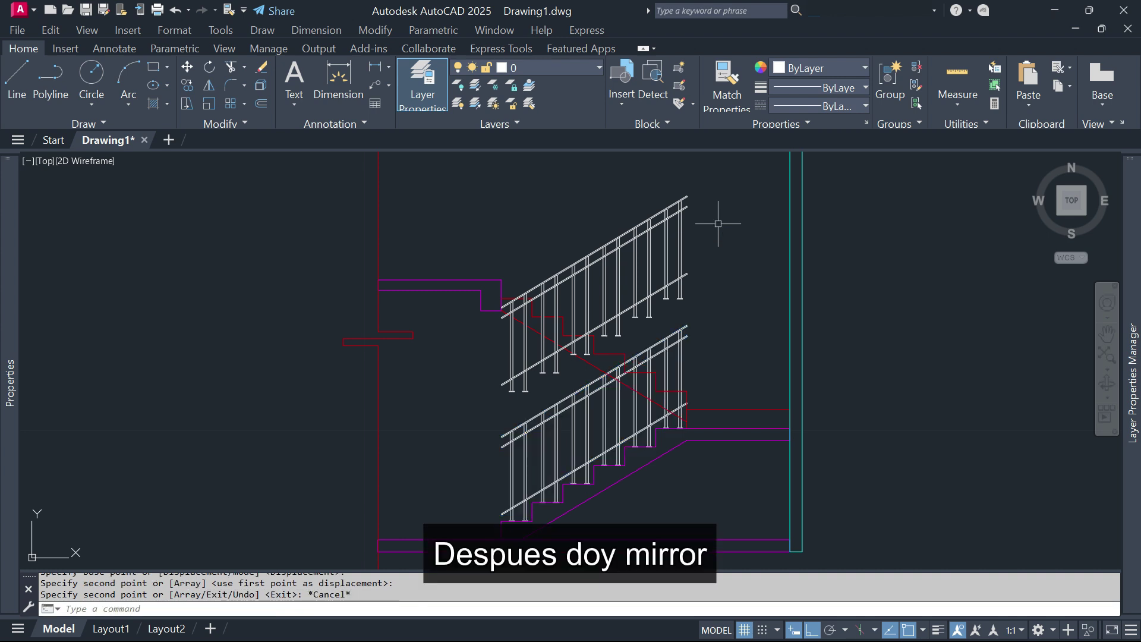
Step: Mirror the upper railing about a vertical line, erasing the source object
{"action": "type", "text": "m"}
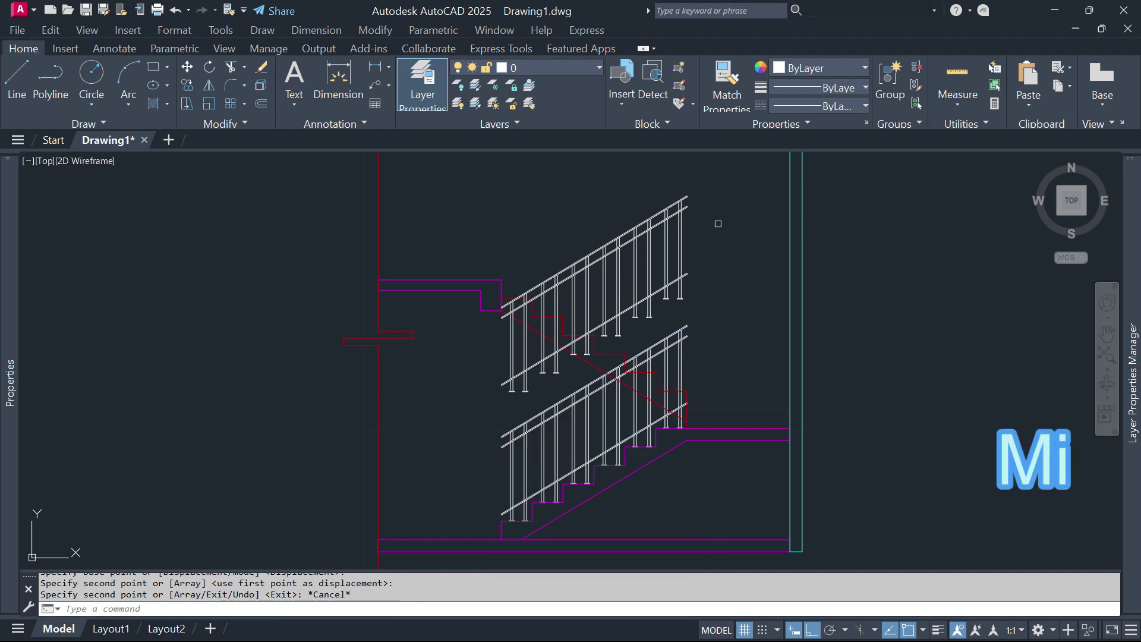
{"action": "key", "text": "Return"}
{"action": "left_click", "coordinate": [678, 250]}
{"action": "key", "text": "Return"}
{"action": "left_click", "coordinate": [597, 224]}
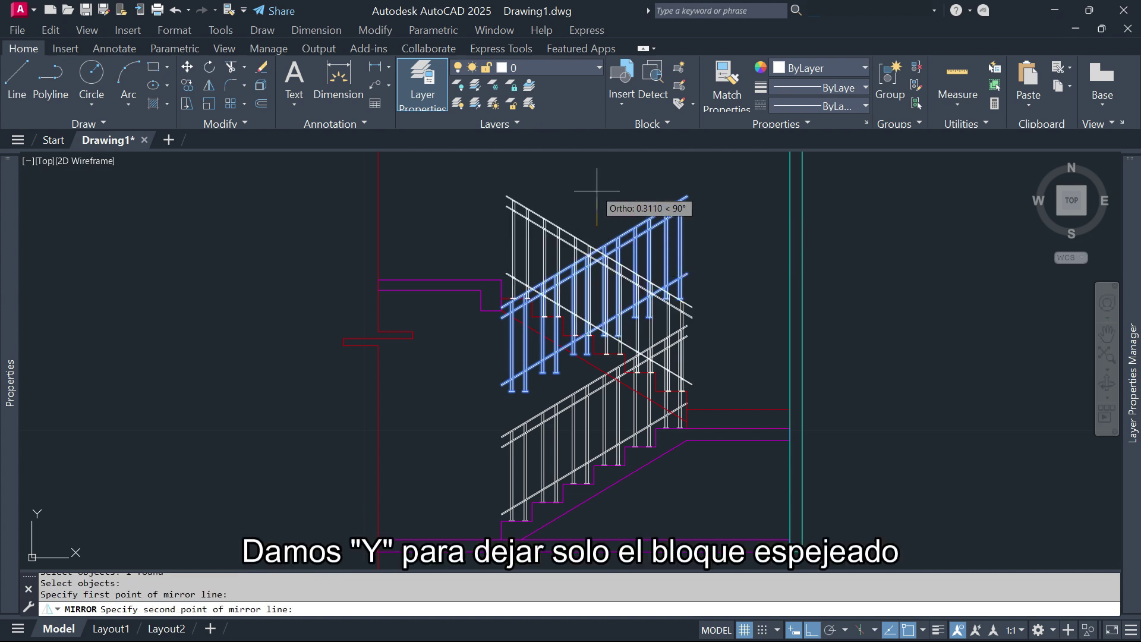
{"action": "left_click", "coordinate": [596, 185]}
{"action": "type", "text": "y"}
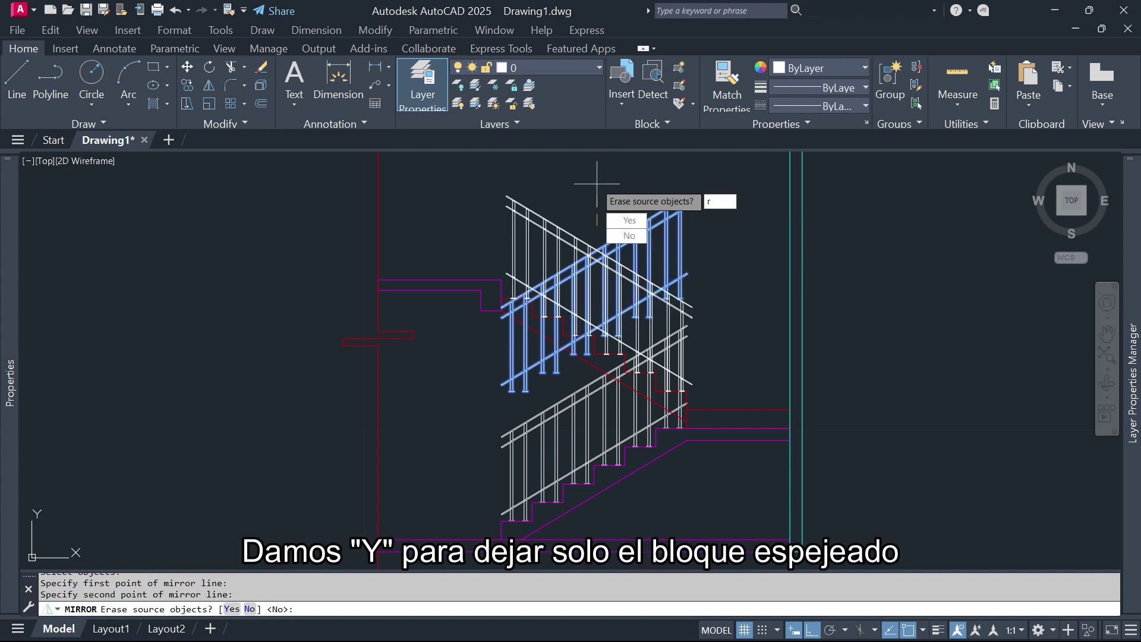
{"action": "type", "text": "y"}
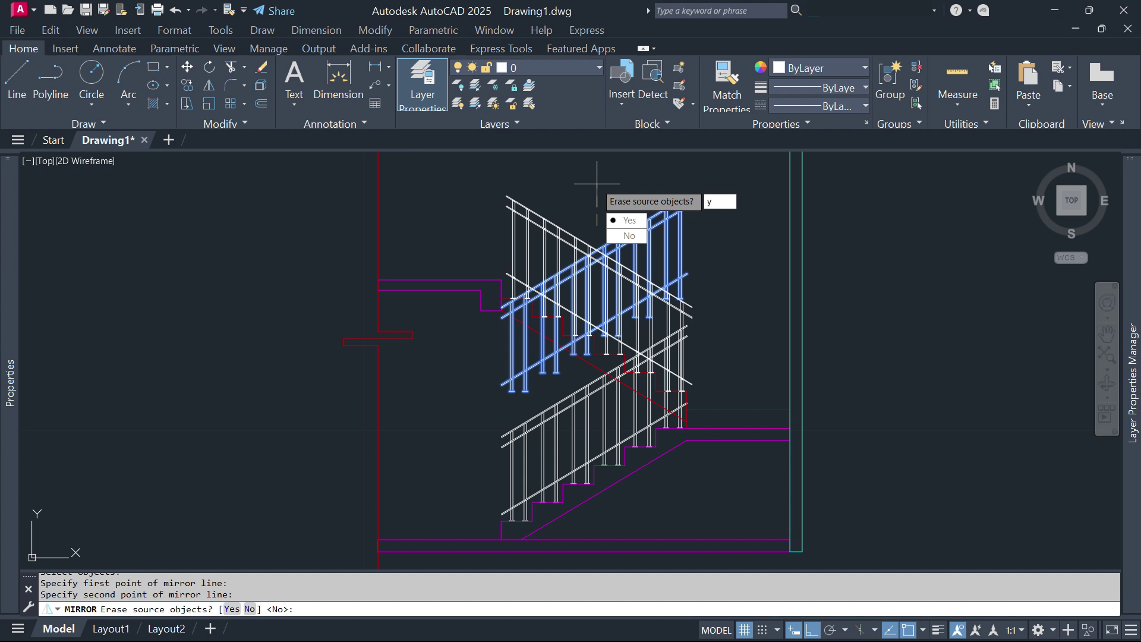
{"action": "key", "text": "Return"}
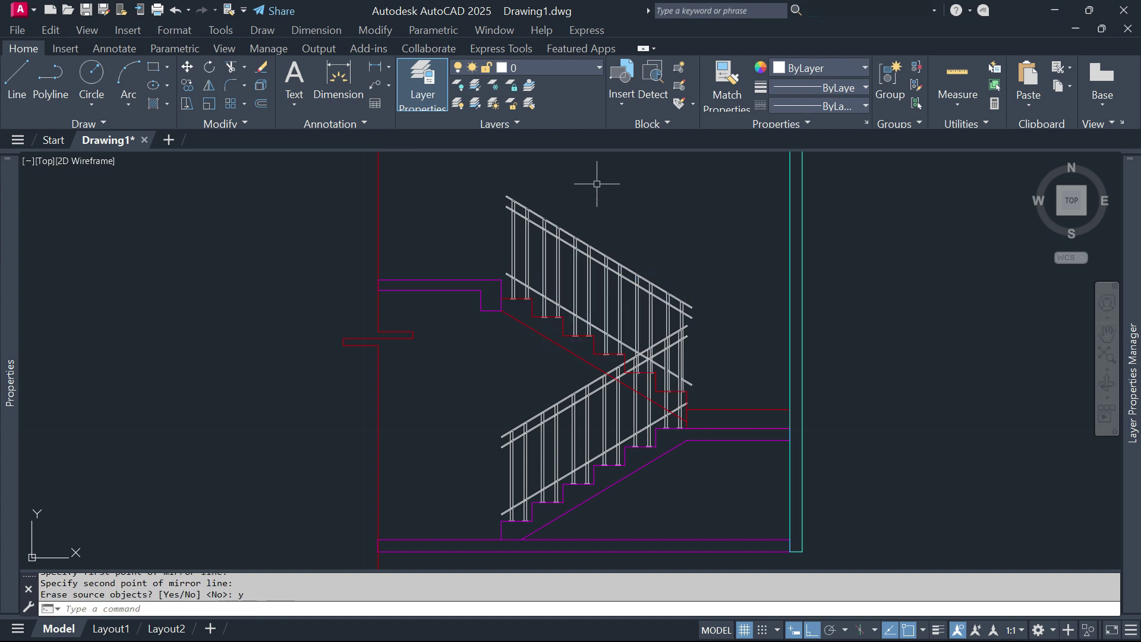
{"action": "left_click", "coordinate": [638, 286]}
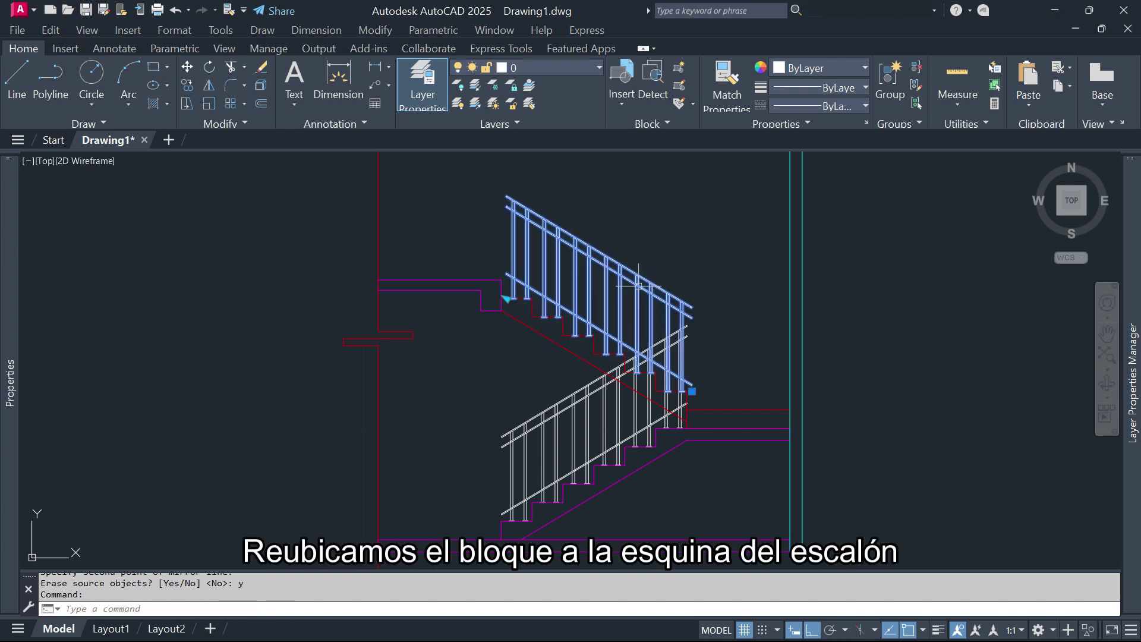
Step: Move the upper railing by its corner grip onto the step corner
{"action": "left_click", "coordinate": [692, 391]}
{"action": "scroll", "coordinate": [691, 391], "scroll_direction": "up", "scroll_amount": 4}
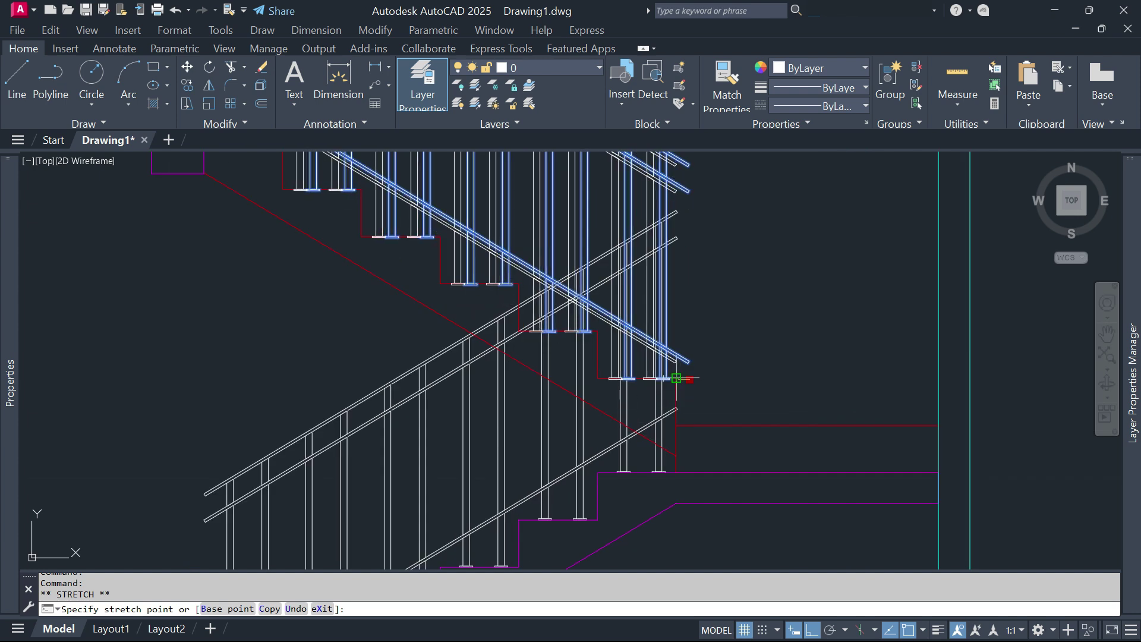
{"action": "left_click", "coordinate": [676, 379]}
{"action": "scroll", "coordinate": [721, 382], "scroll_direction": "down", "scroll_amount": 3}
{"action": "scroll", "coordinate": [542, 255], "scroll_direction": "up", "scroll_amount": 2}
{"action": "middle_click_drag", "start_coordinate": [543, 255], "coordinate": [652, 443]}
Step: With Ortho off, stretch the upper railing's length grip up to the top landing
{"action": "left_click", "coordinate": [517, 424]}
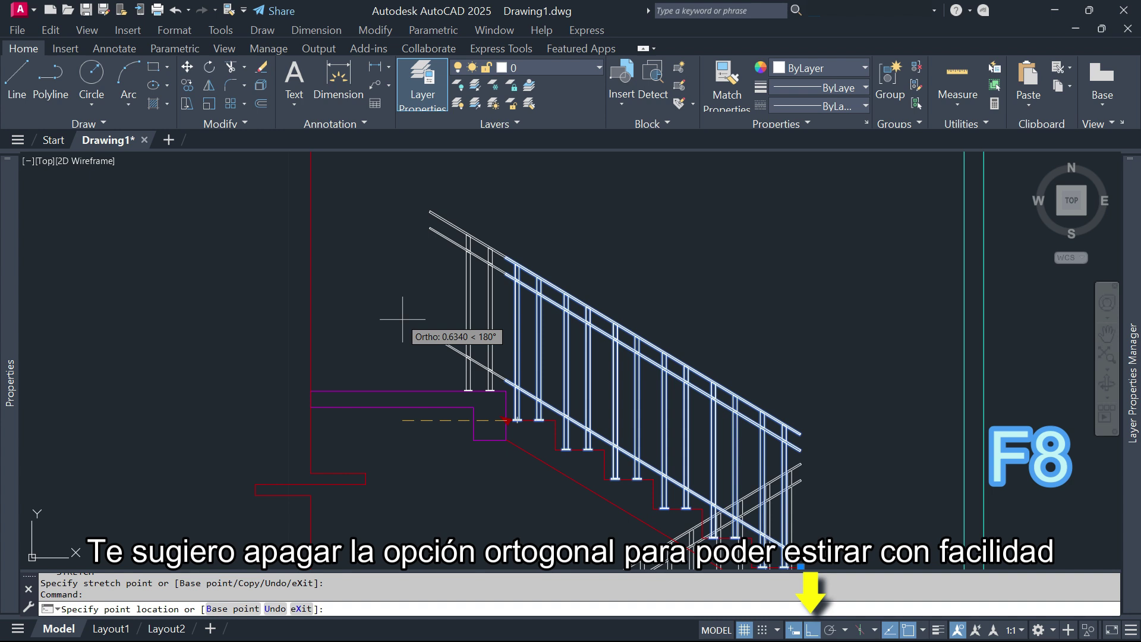
{"action": "key", "text": "F8"}
{"action": "scroll", "coordinate": [467, 371], "scroll_direction": "up", "scroll_amount": 2}
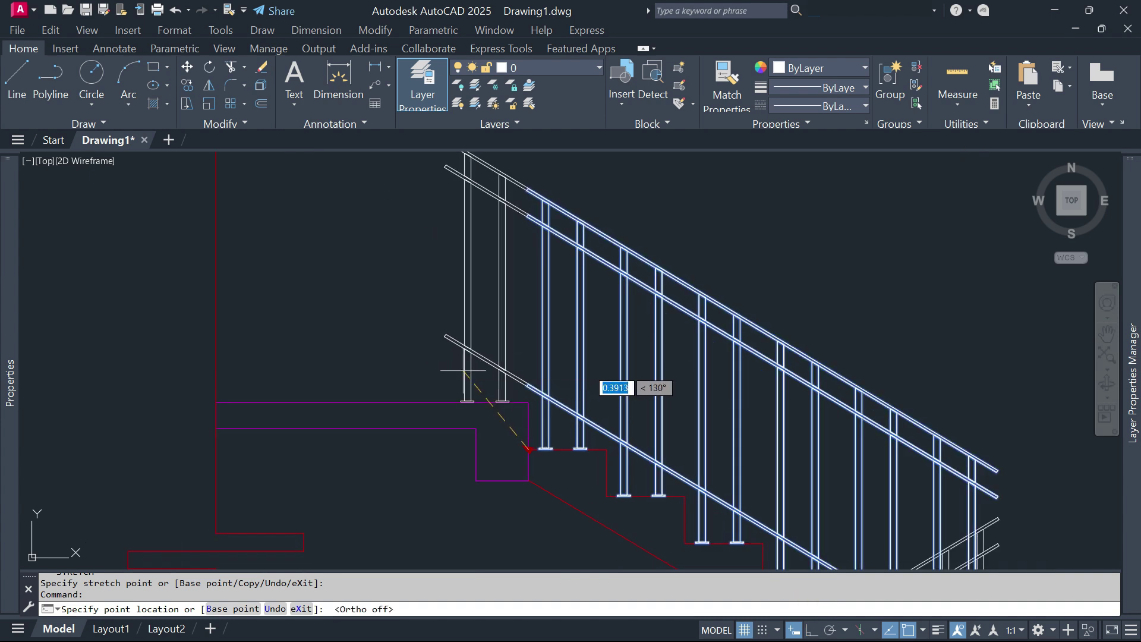
{"action": "left_click", "coordinate": [467, 371]}
{"action": "scroll", "coordinate": [523, 255], "scroll_direction": "down", "scroll_amount": 3}
{"action": "scroll", "coordinate": [523, 255], "scroll_direction": "down", "scroll_amount": 2}
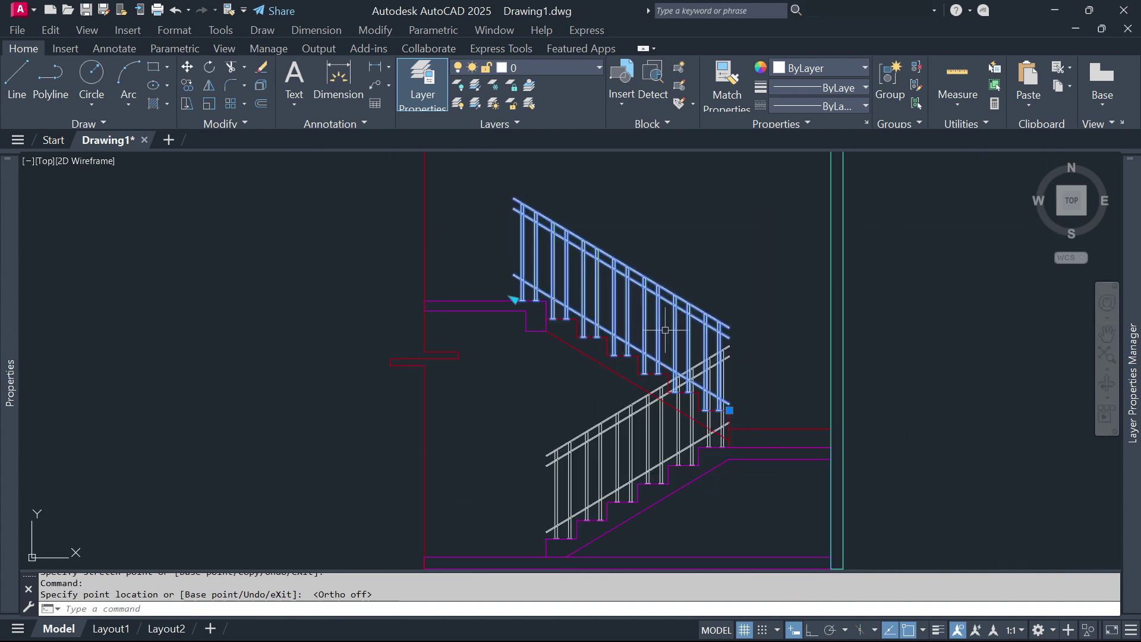
{"action": "key", "text": "Escape"}
{"action": "middle_click_drag", "start_coordinate": [759, 331], "coordinate": [729, 320]}
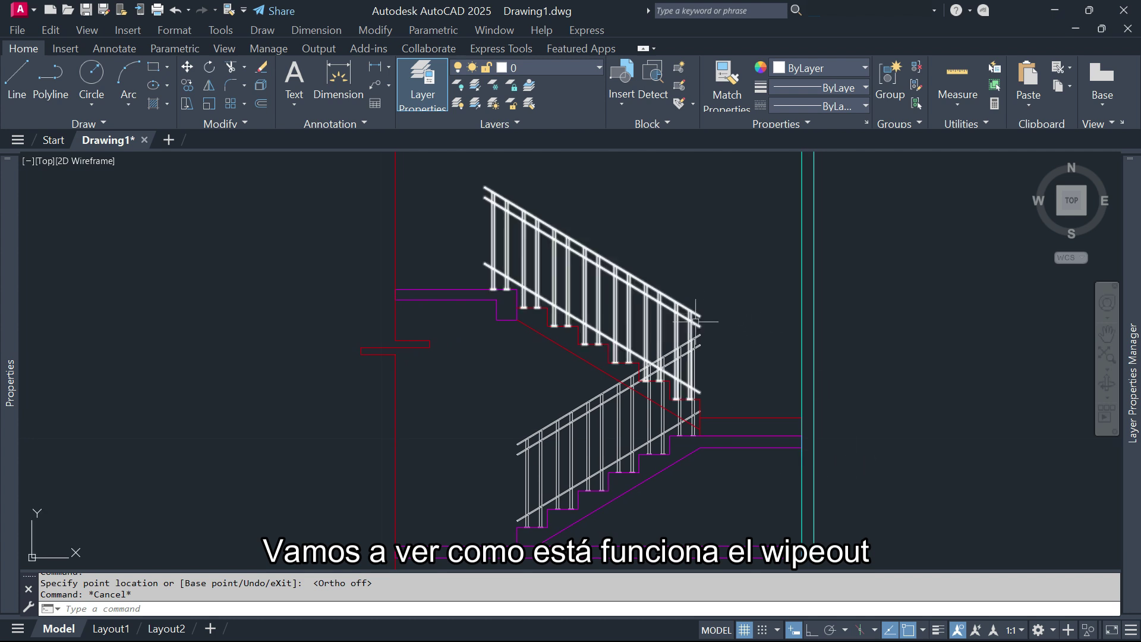
Step: Send the lower flight's railing to Back with DRAWORDER, then REGEN the drawing
{"action": "scroll", "coordinate": [702, 362], "scroll_direction": "up", "scroll_amount": 3}
{"action": "scroll", "coordinate": [697, 387], "scroll_direction": "up", "scroll_amount": 3}
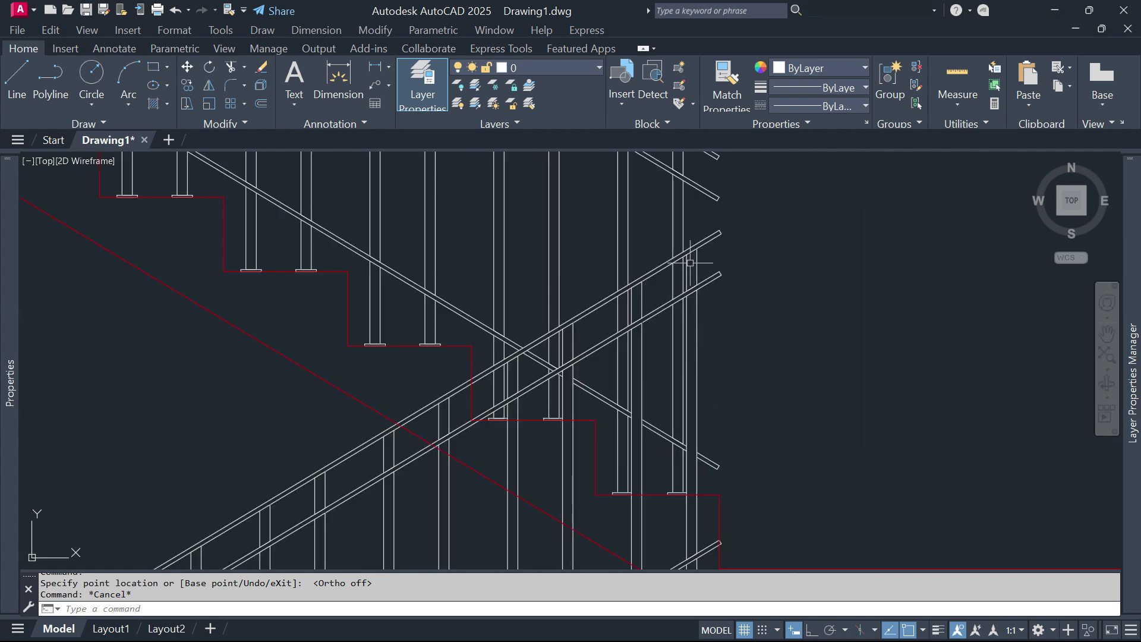
{"action": "scroll", "coordinate": [710, 271], "scroll_direction": "up", "scroll_amount": 2}
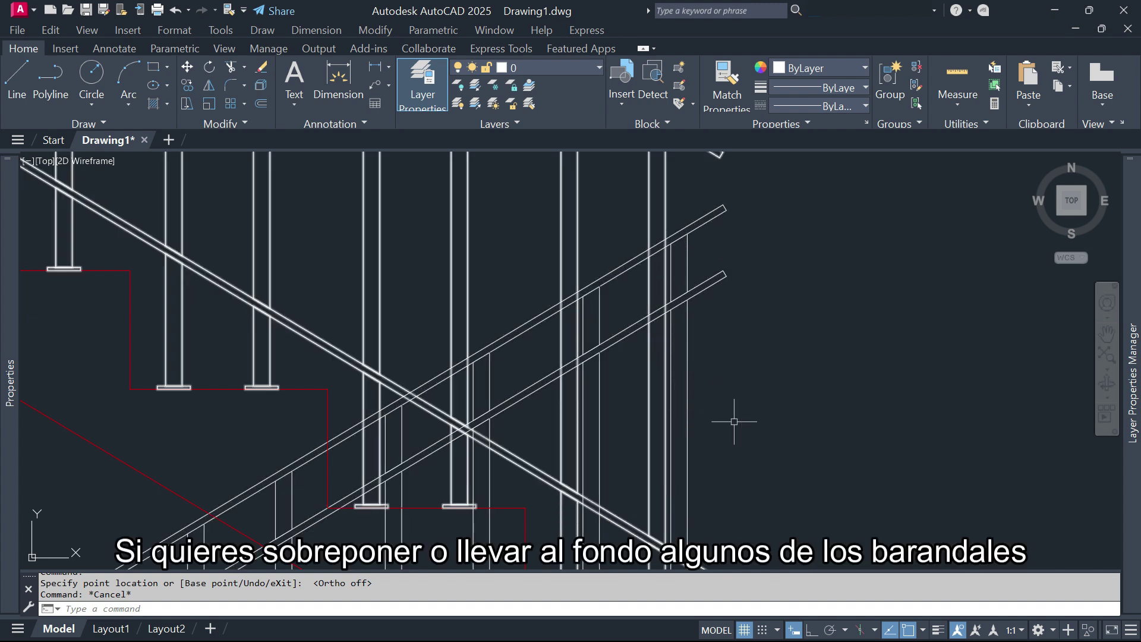
{"action": "scroll", "coordinate": [869, 385], "scroll_direction": "down", "scroll_amount": 2}
{"action": "scroll", "coordinate": [870, 387], "scroll_direction": "up", "scroll_amount": 2}
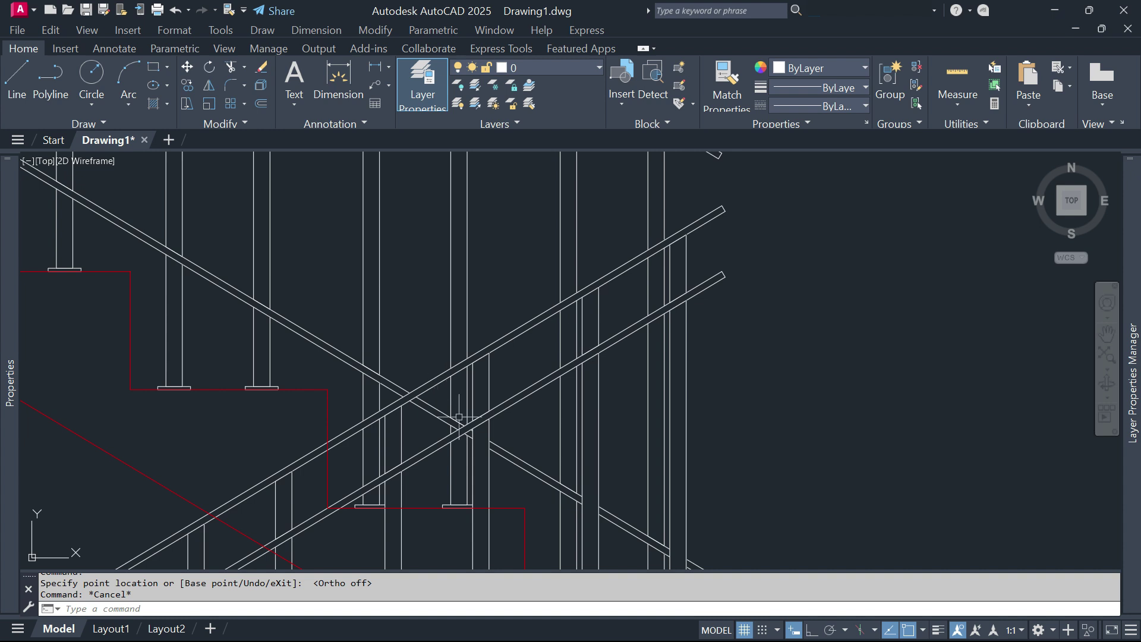
{"action": "scroll", "coordinate": [802, 324], "scroll_direction": "down", "scroll_amount": 2}
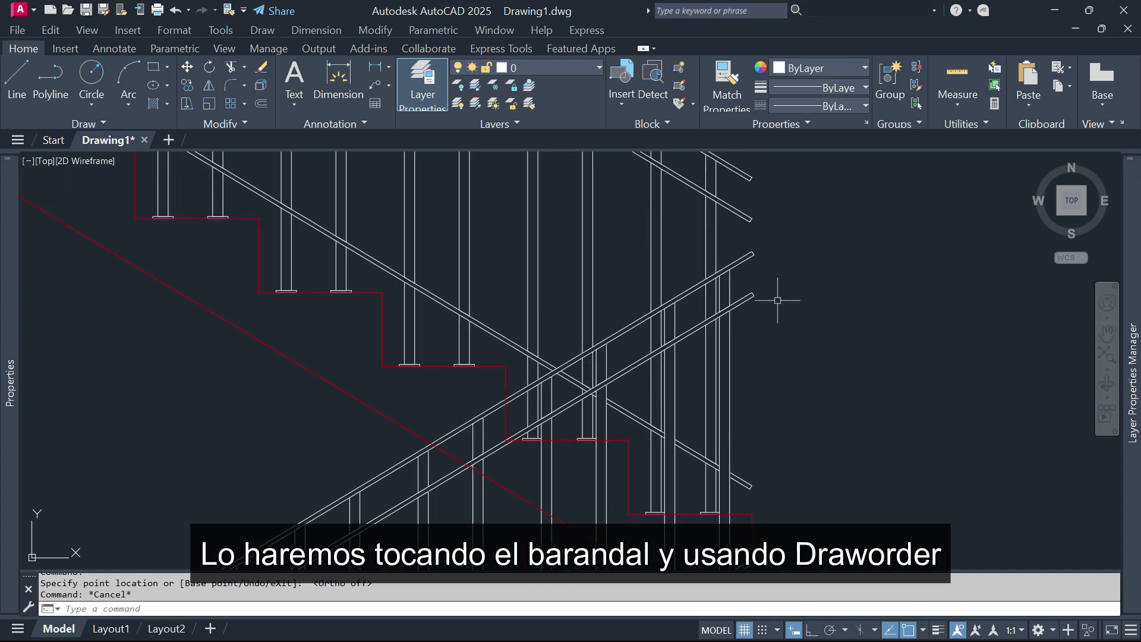
{"action": "left_click", "coordinate": [750, 297]}
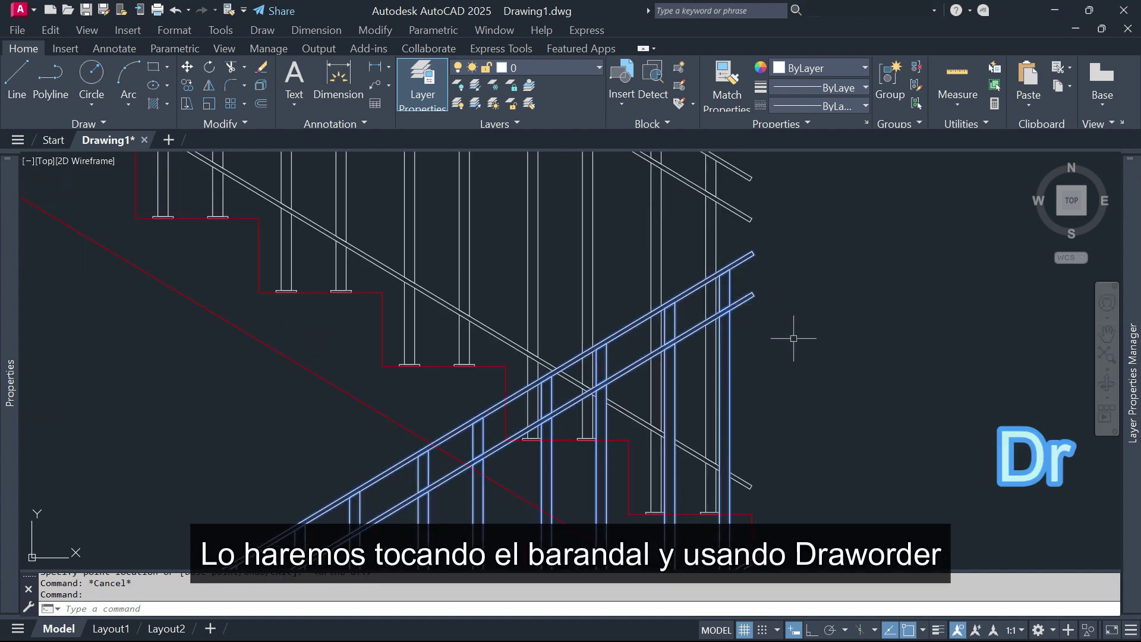
{"action": "type", "text": "dr"}
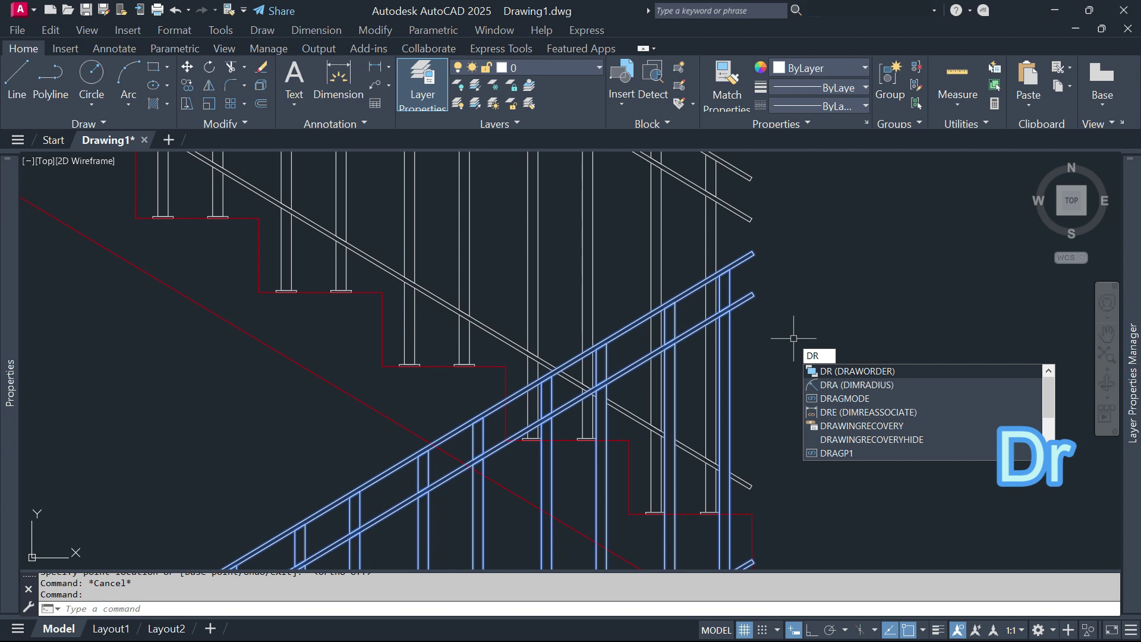
{"action": "key", "text": "Return"}
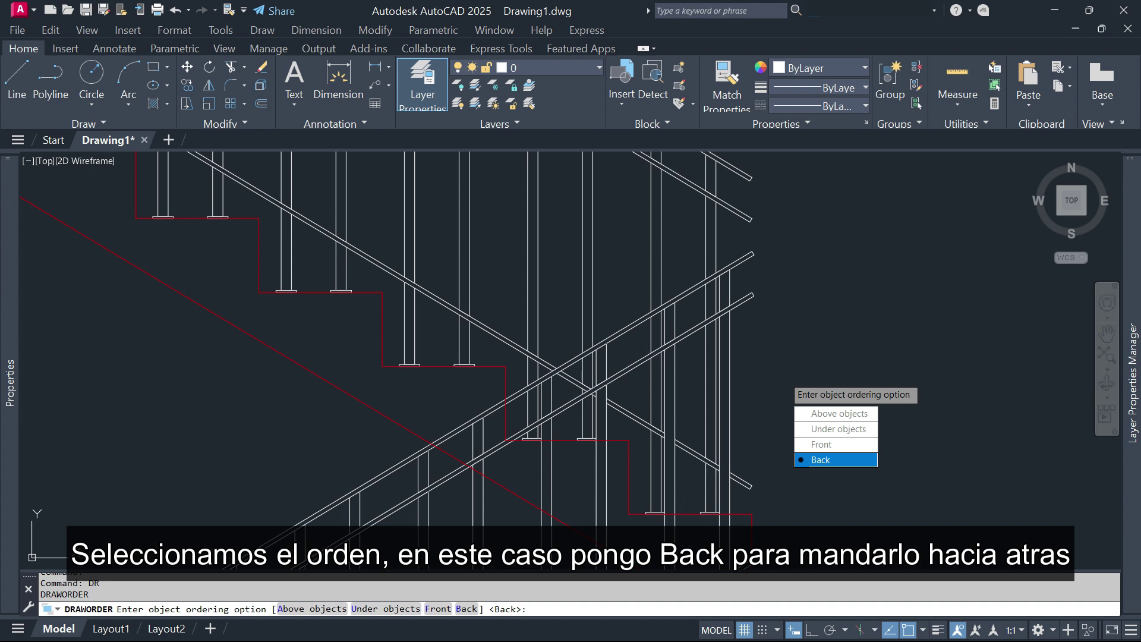
{"action": "left_click", "coordinate": [832, 460]}
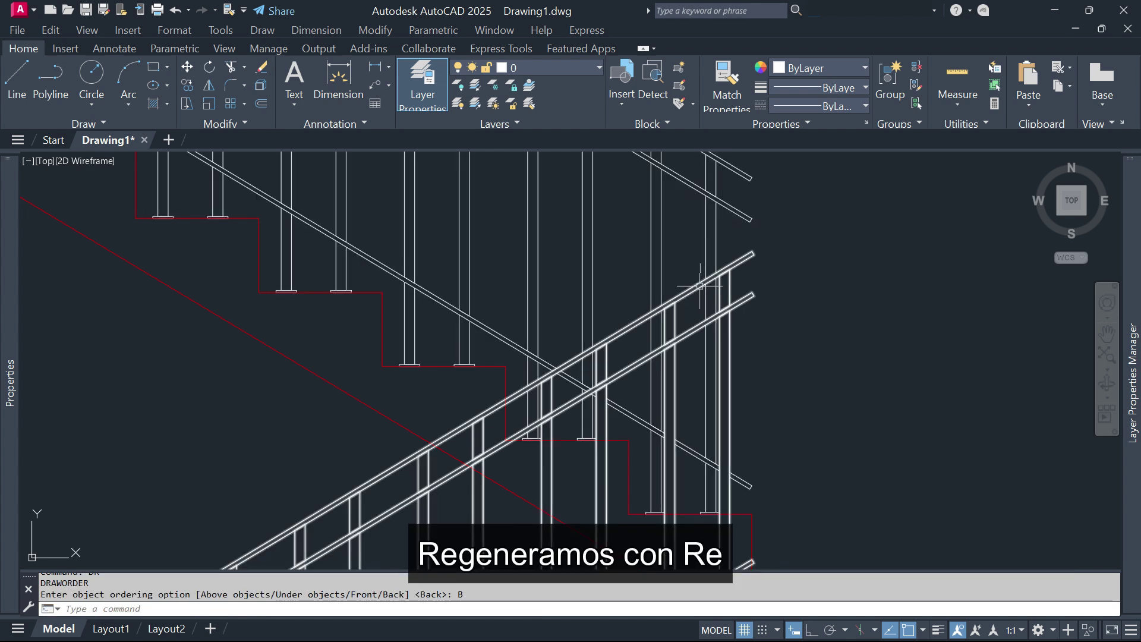
{"action": "type", "text": "re"}
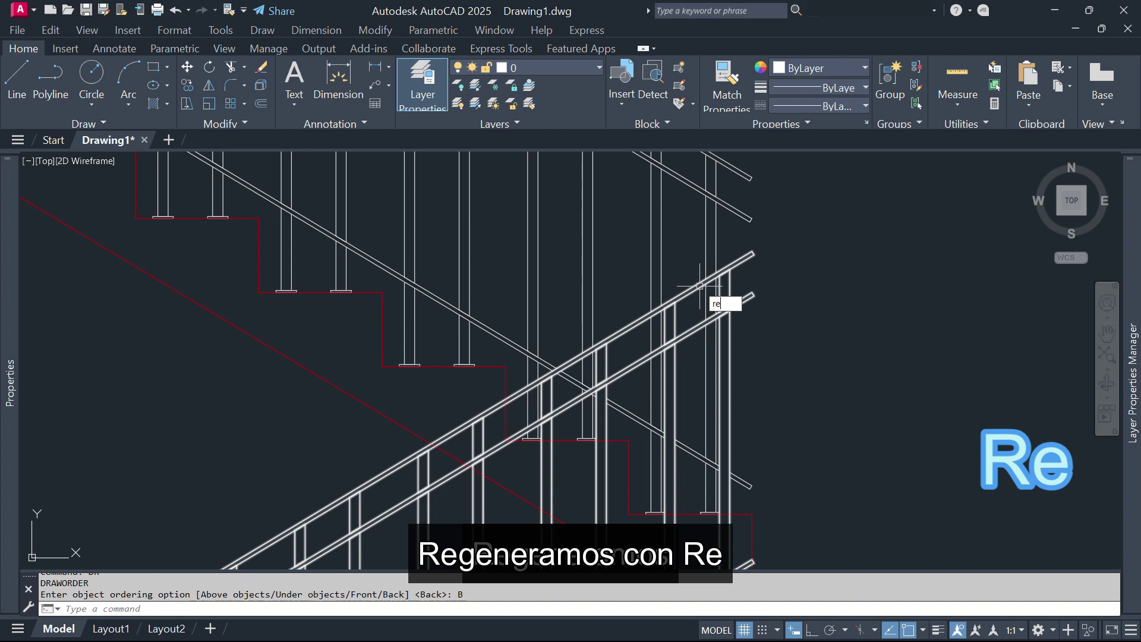
{"action": "key", "text": "Return"}
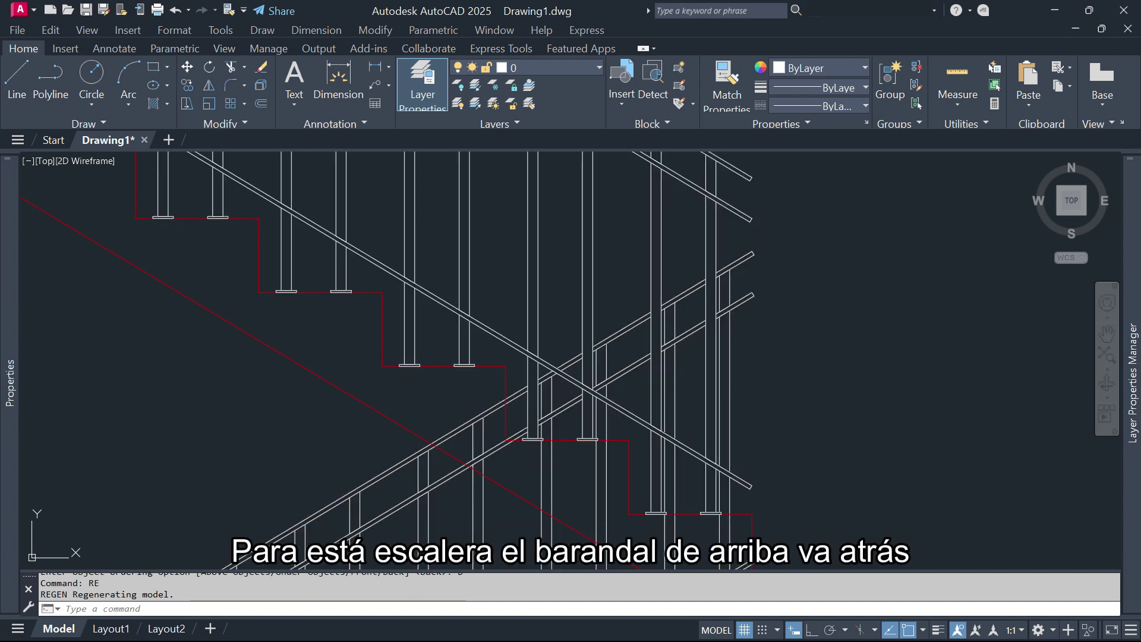
Step: Send the handrail to Back with DRAWORDER and regenerate
{"action": "type", "text": "d"}
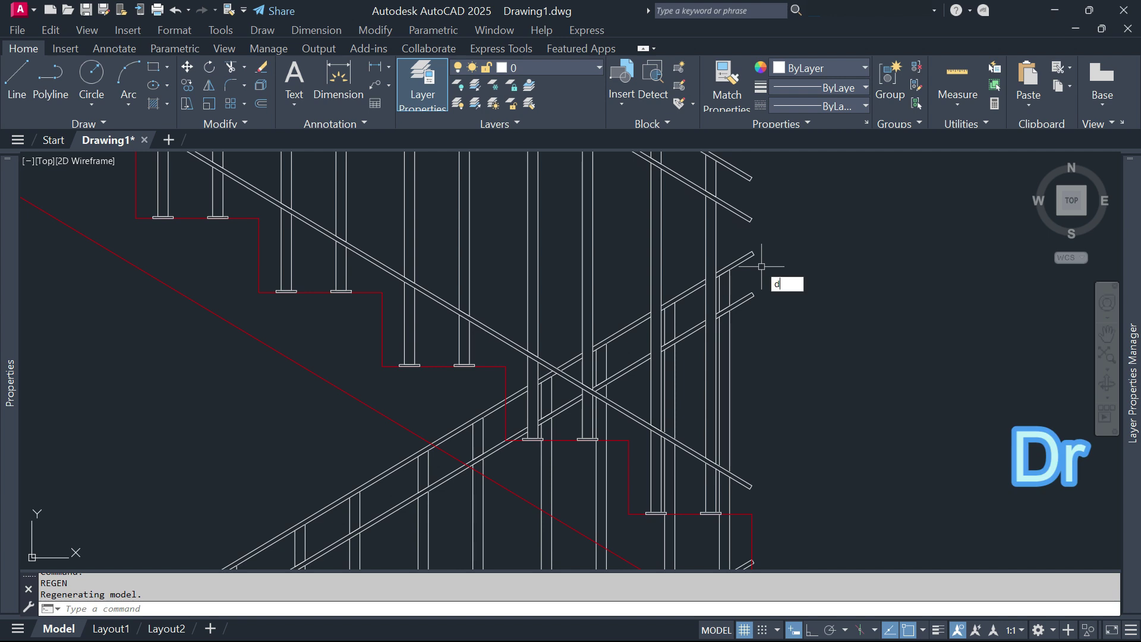
{"action": "type", "text": "r"}
{"action": "key", "text": "Return"}
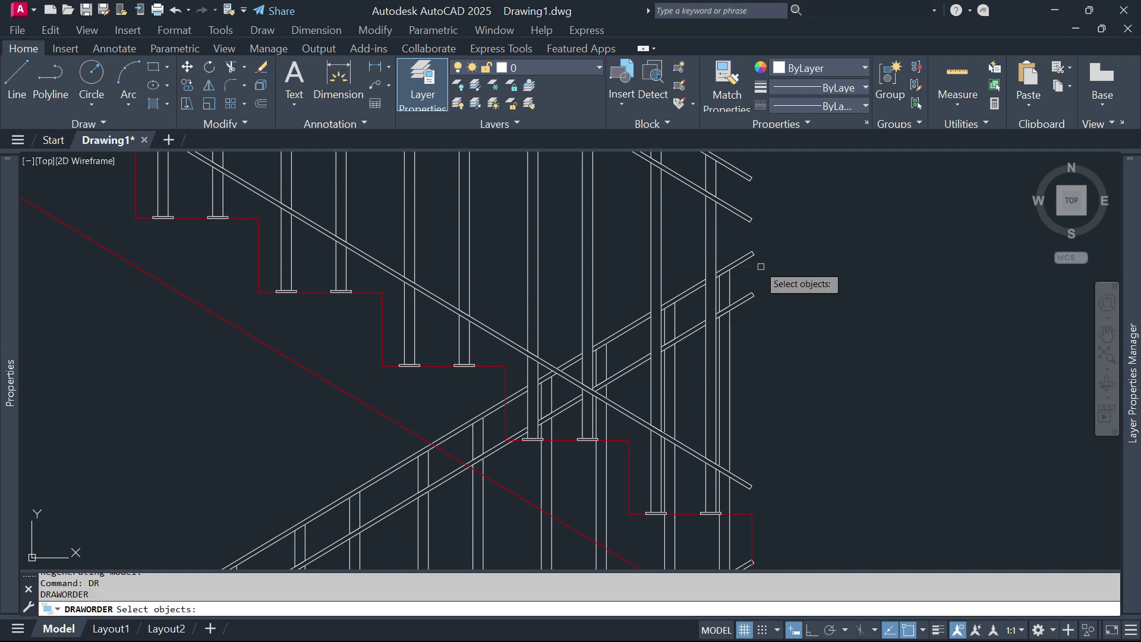
{"action": "left_click", "coordinate": [749, 220]}
{"action": "key", "text": "Return"}
{"action": "key", "text": "Down"}
{"action": "key", "text": "Down"}
{"action": "key", "text": "Down"}
{"action": "key", "text": "Down"}
{"action": "key", "text": "Return"}
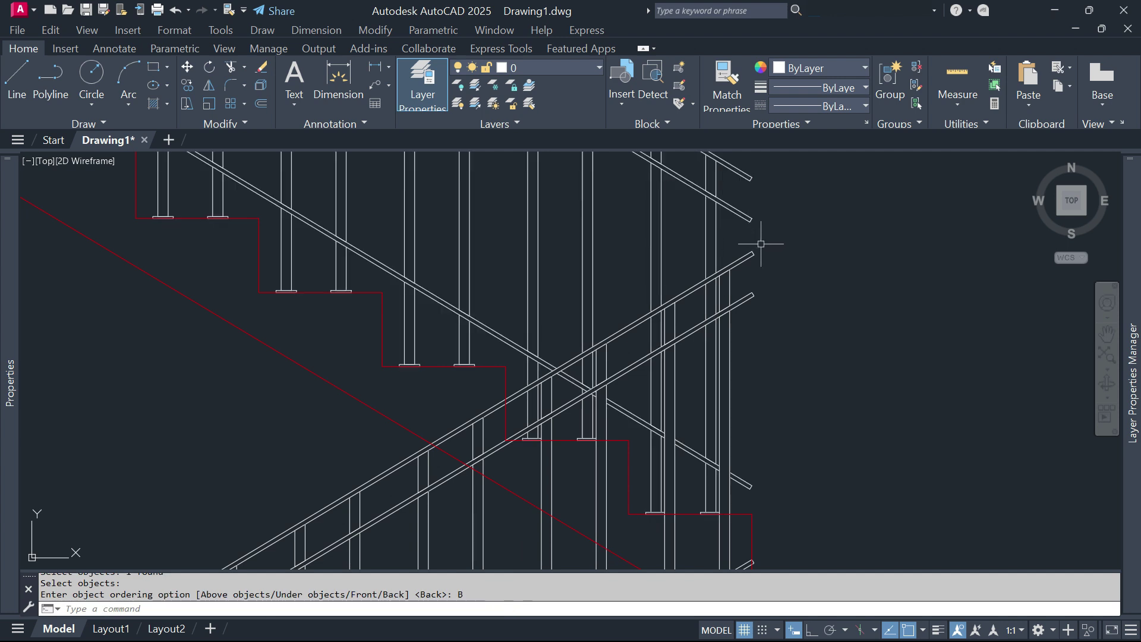
{"action": "type", "text": "RE"}
{"action": "key", "text": "Return"}
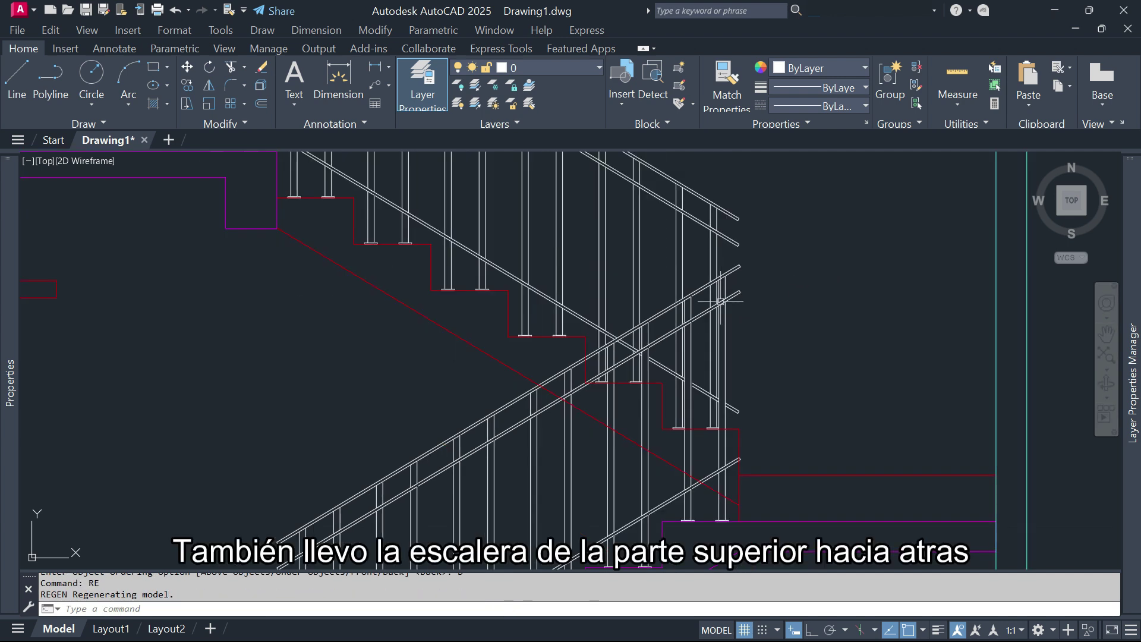
Step: Send the red stair outline to Back with DRAWORDER
{"action": "scroll", "coordinate": [749, 496], "scroll_direction": "up", "scroll_amount": 4}
{"action": "key", "text": "Escape"}
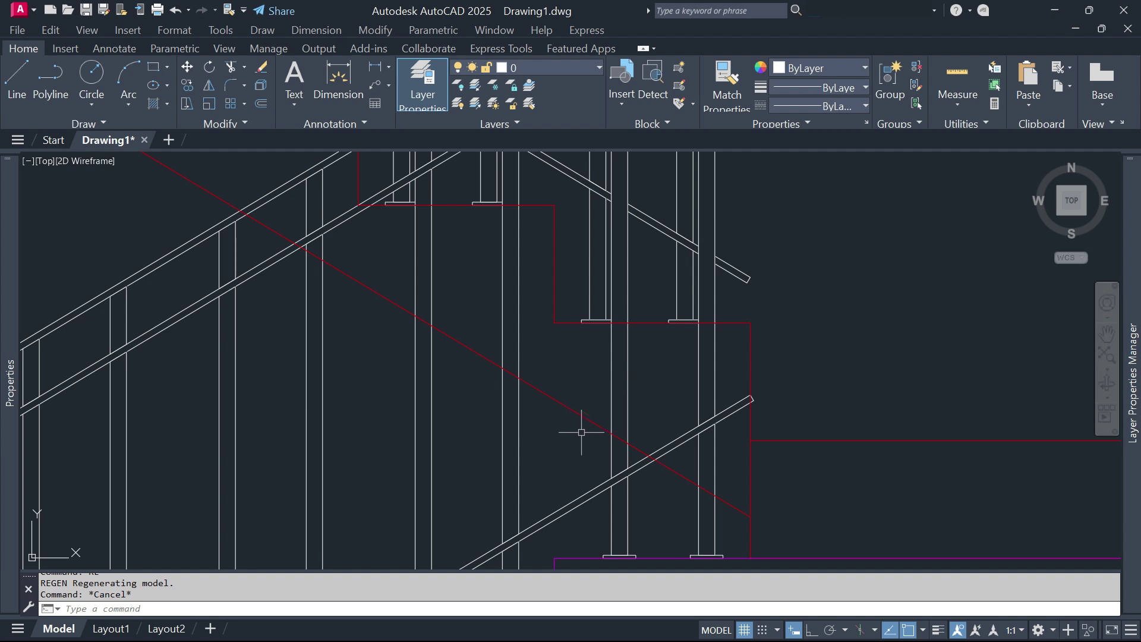
{"action": "middle_click_drag", "start_coordinate": [581, 432], "coordinate": [596, 474]}
{"action": "type", "text": "DR"}
{"action": "key", "text": "Return"}
{"action": "left_click", "coordinate": [597, 459]}
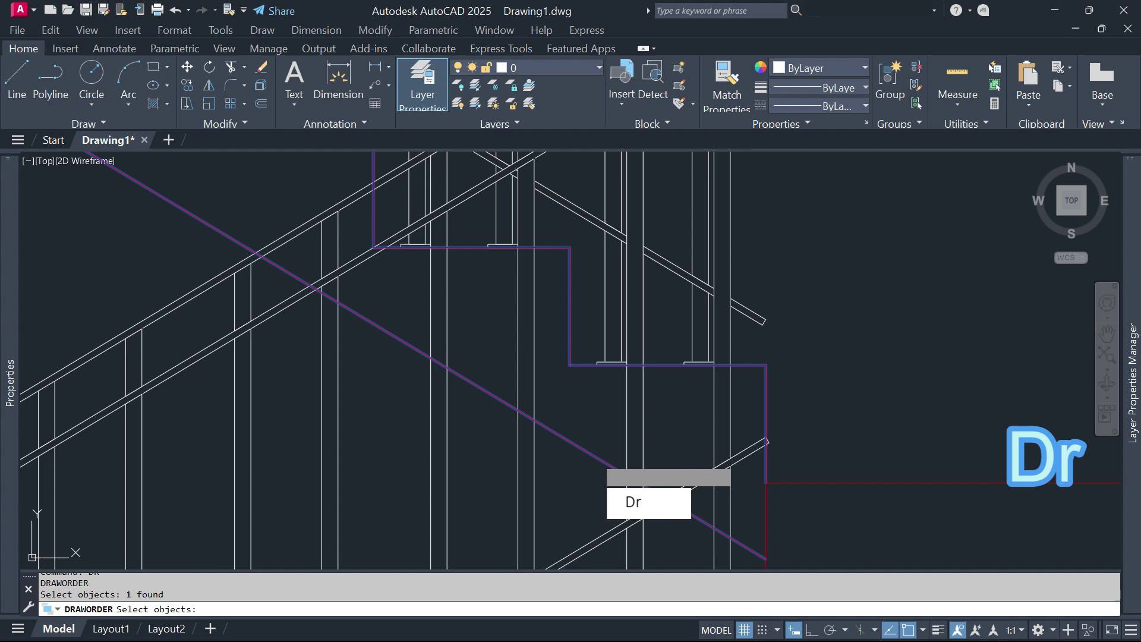
{"action": "key", "text": "Return"}
{"action": "key", "text": "Down"}
{"action": "key", "text": "Return"}
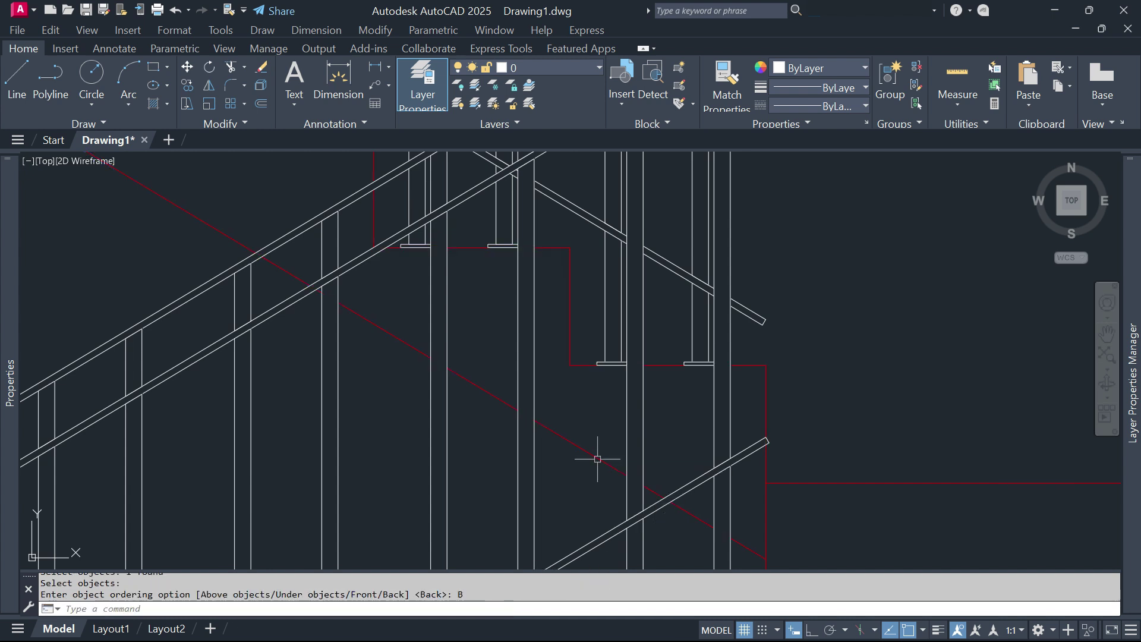
Step: Recentre the staircase and start a Zoom Window at its first corner
{"action": "scroll", "coordinate": [612, 446], "scroll_direction": "down", "scroll_amount": 2}
{"action": "scroll", "coordinate": [802, 306], "scroll_direction": "down", "scroll_amount": 3}
{"action": "scroll", "coordinate": [806, 330], "scroll_direction": "down", "scroll_amount": 2}
{"action": "mouse_move", "coordinate": [806, 330]}
{"action": "middle_mouse_down"}
{"action": "mouse_move", "coordinate": [734, 357]}
{"action": "mouse_move", "coordinate": [703, 395]}
{"action": "middle_mouse_up"}
{"action": "type", "text": "z"}
{"action": "key", "text": "Return"}
{"action": "type", "text": "w"}
{"action": "key", "text": "Return"}
{"action": "left_click", "coordinate": [758, 241]}
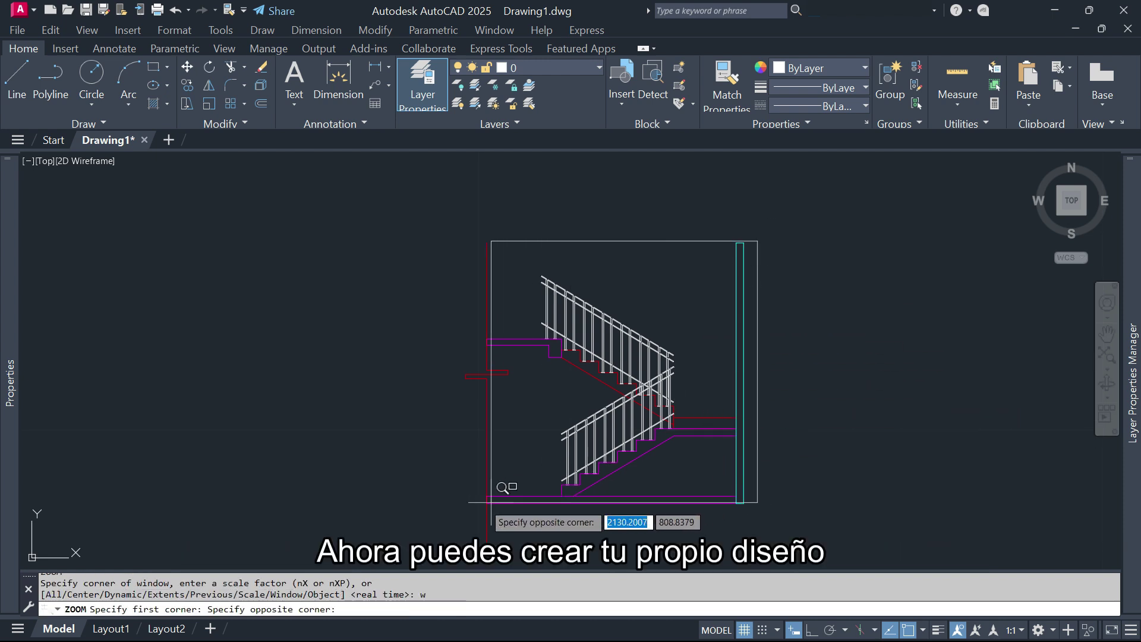
Step: Pick the opposite Zoom Window corner so the staircase and both railings fill the view
{"action": "left_click", "coordinate": [465, 504]}
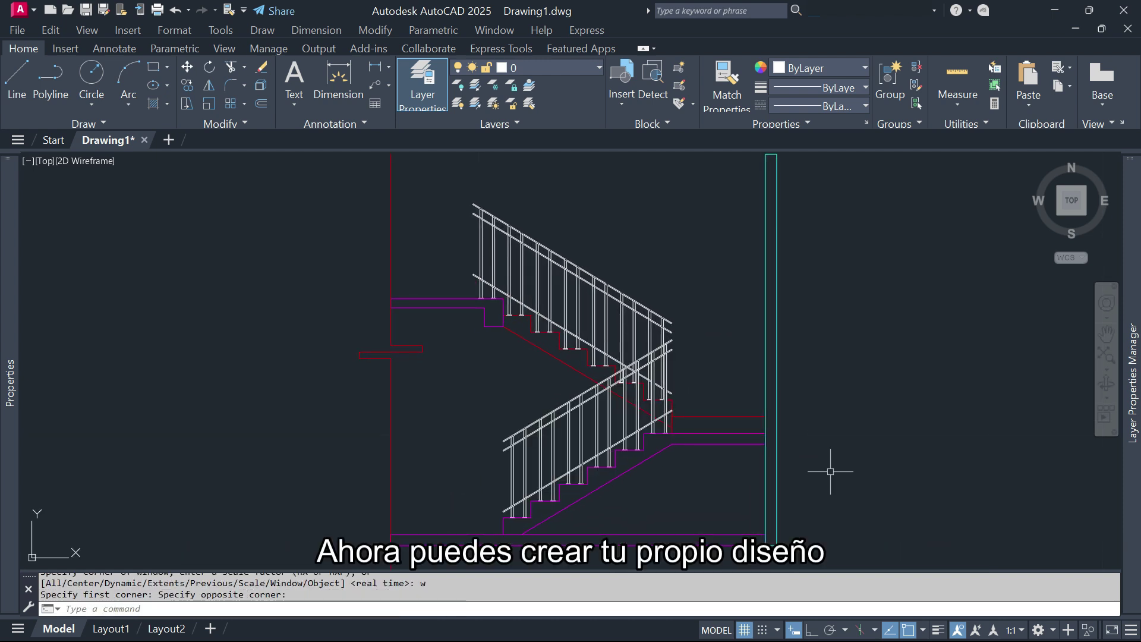